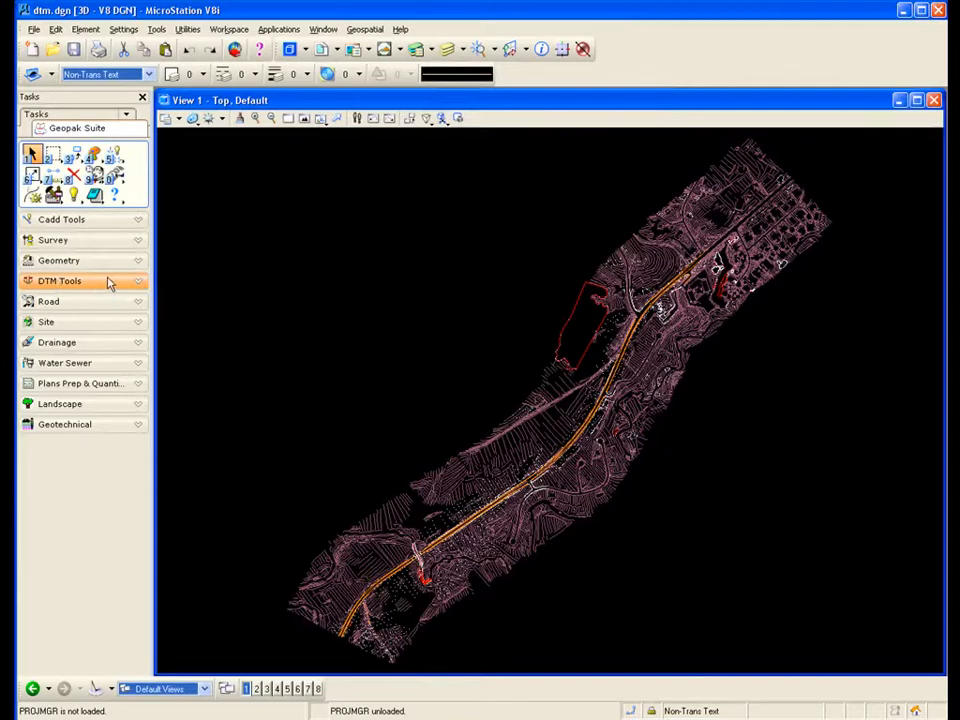
Expand the DTM Tools group, bring up the DTM stroking options and move Element Selection out of the way
{"action": "left_click", "coordinate": [139, 283]}
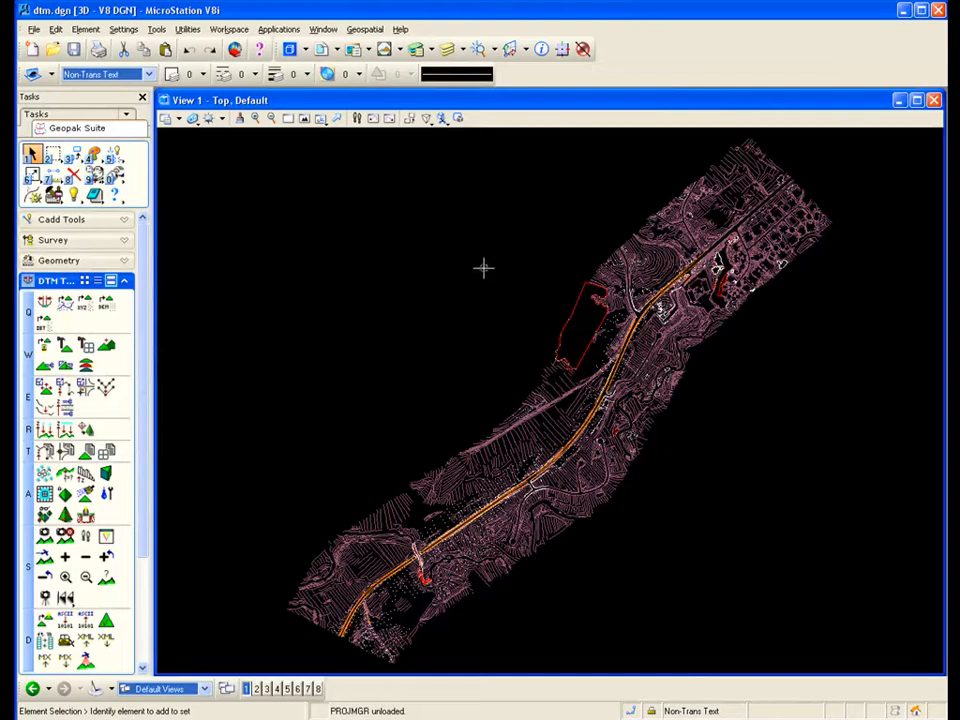
{"action": "left_click", "coordinate": [46, 306]}
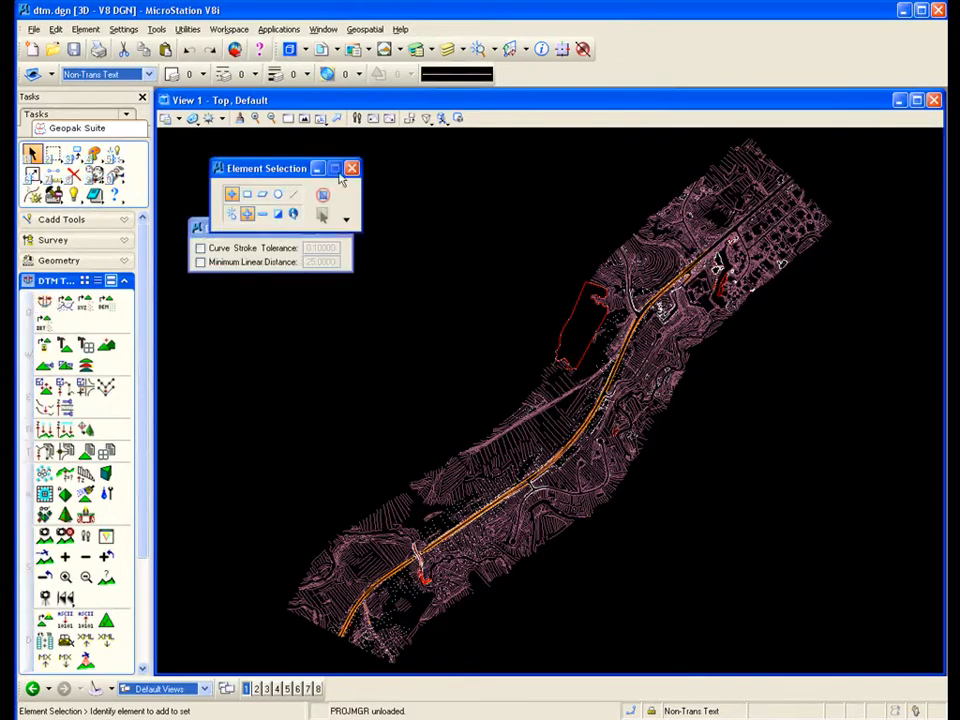
{"action": "left_click", "coordinate": [351, 168]}
{"action": "left_click_drag", "start_coordinate": [250, 228], "coordinate": [272, 188]}
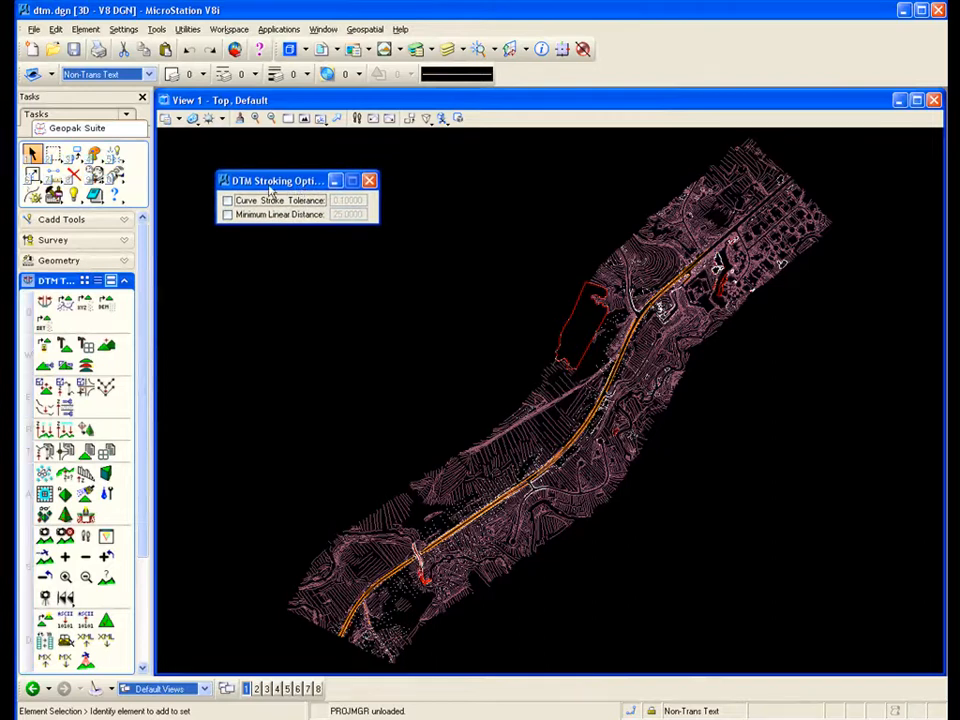
Try enabling the curve stroke tolerance of 0.10000 and minimum linear distance of 25.0000, and close the stroking options
{"action": "left_click", "coordinate": [229, 202]}
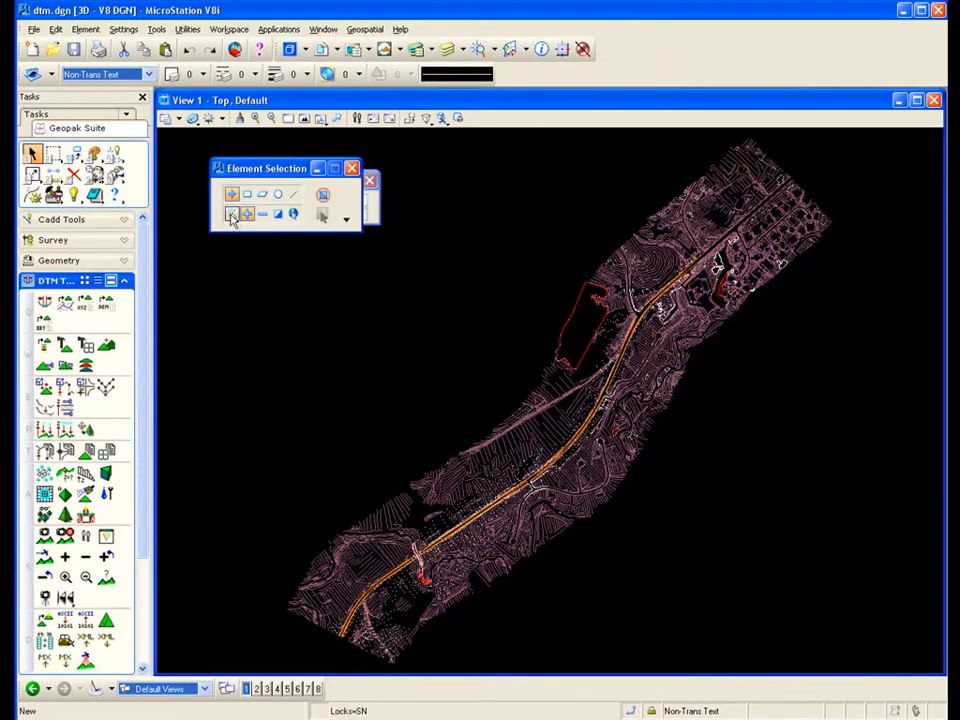
{"action": "left_click_drag", "start_coordinate": [282, 170], "coordinate": [807, 415]}
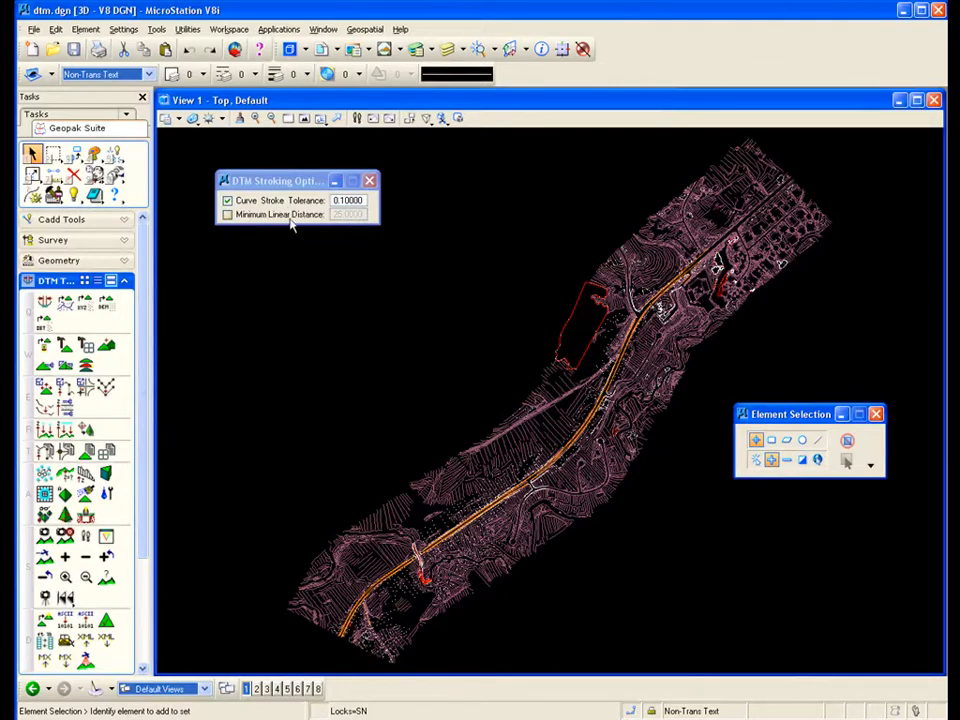
{"action": "left_click", "coordinate": [228, 215]}
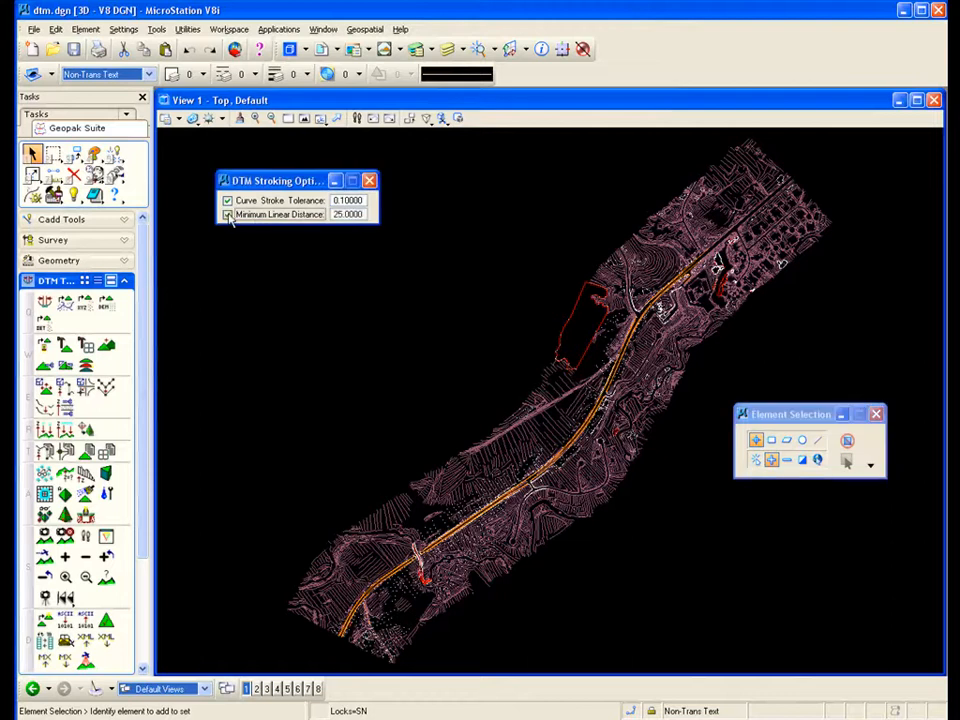
{"action": "left_click", "coordinate": [228, 215]}
{"action": "left_click", "coordinate": [228, 200]}
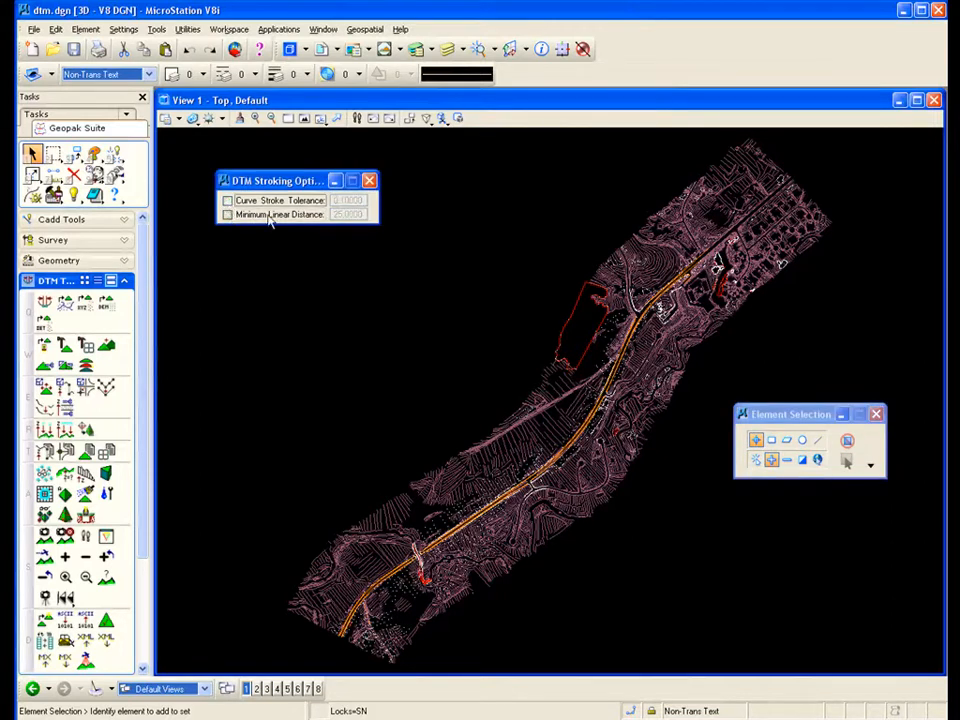
{"action": "left_click", "coordinate": [369, 180]}
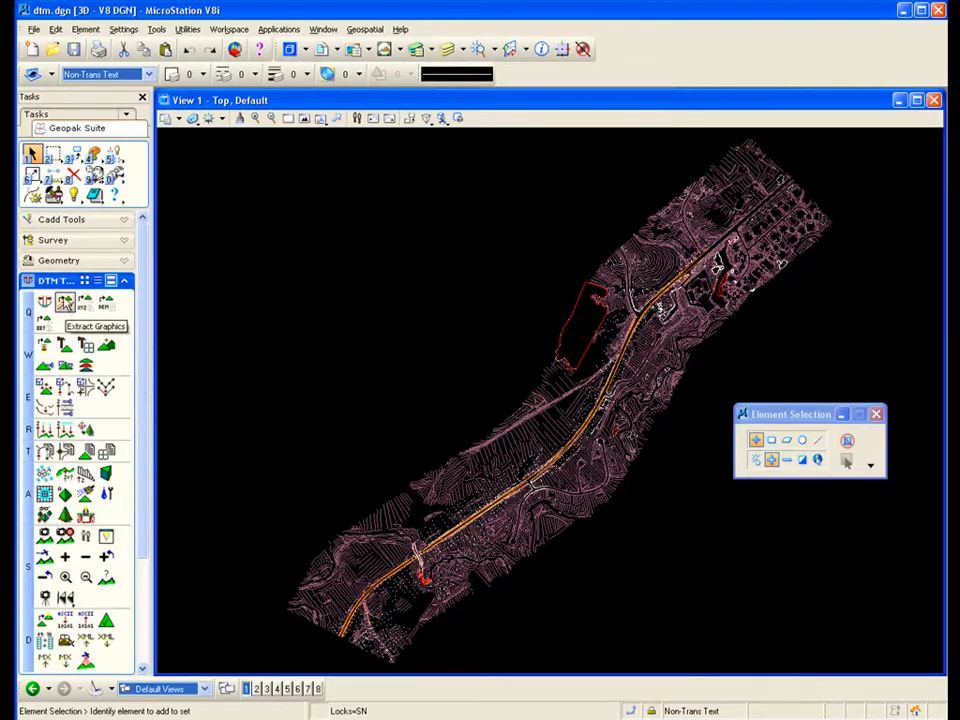
Start Extract Graphics and set the output file name to class.dat
{"action": "left_click", "coordinate": [65, 304]}
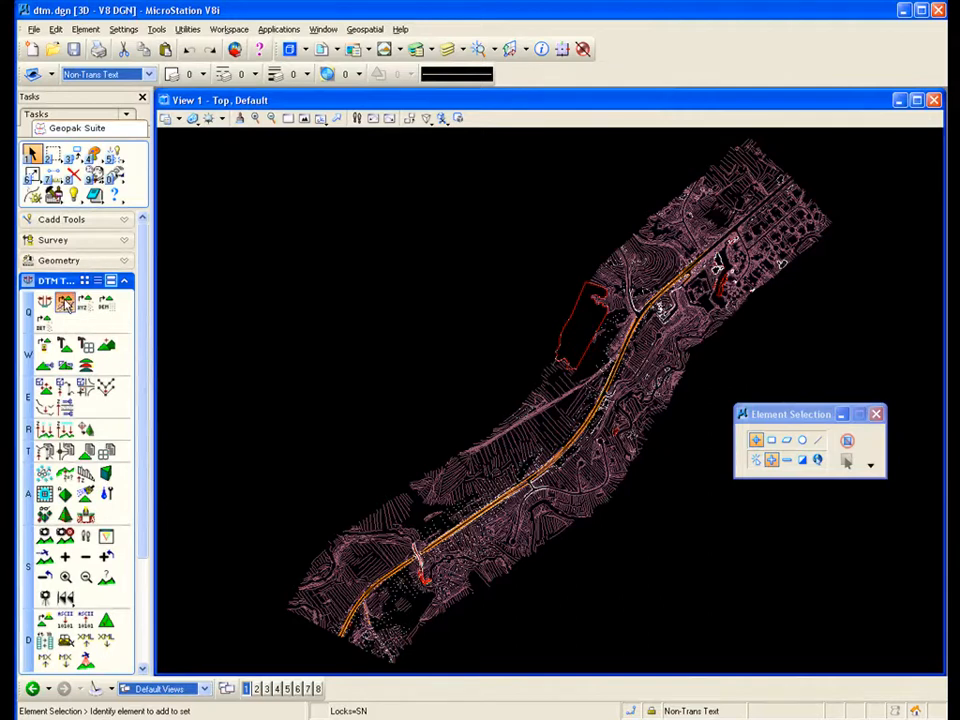
{"action": "left_click_drag", "start_coordinate": [237, 227], "coordinate": [319, 155]}
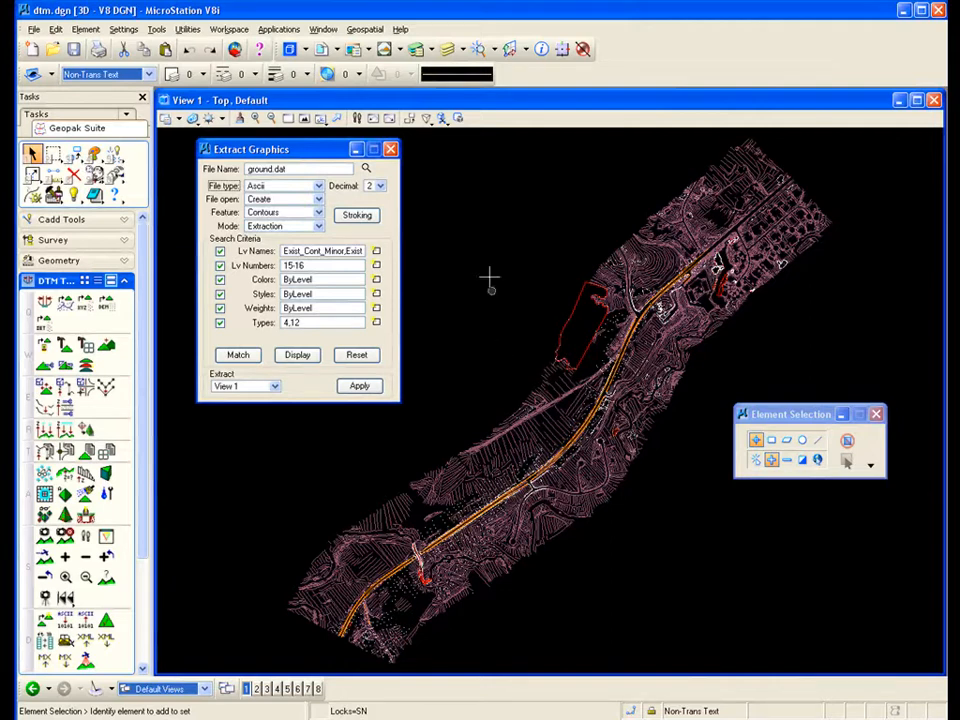
{"action": "left_click_drag", "start_coordinate": [260, 149], "coordinate": [304, 156]}
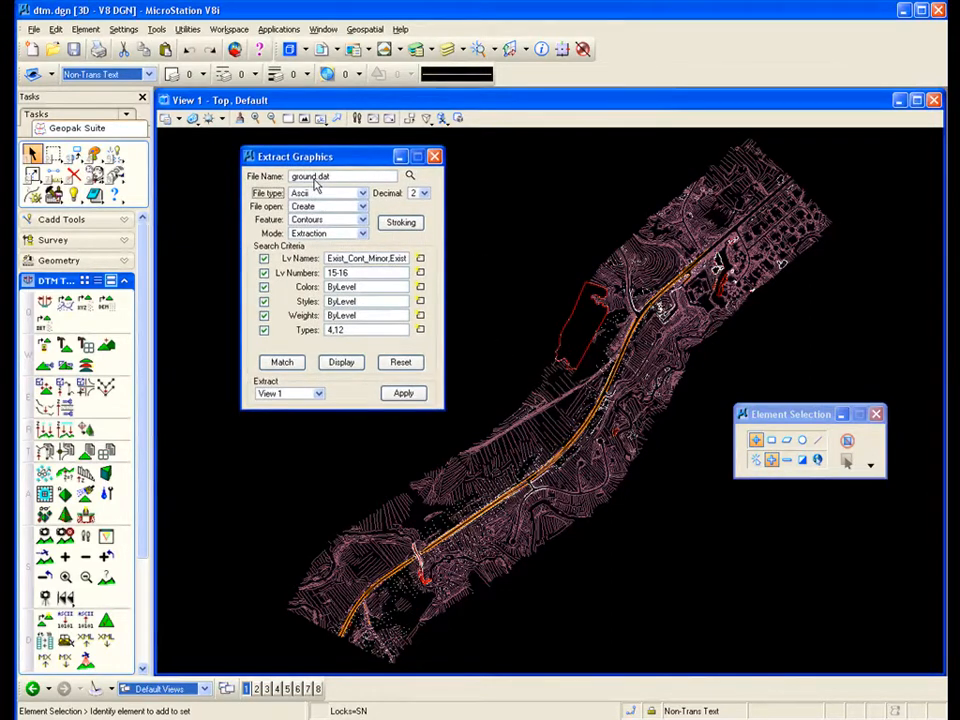
{"action": "left_click_drag", "start_coordinate": [316, 177], "coordinate": [290, 177]}
{"action": "type", "text": "class"}
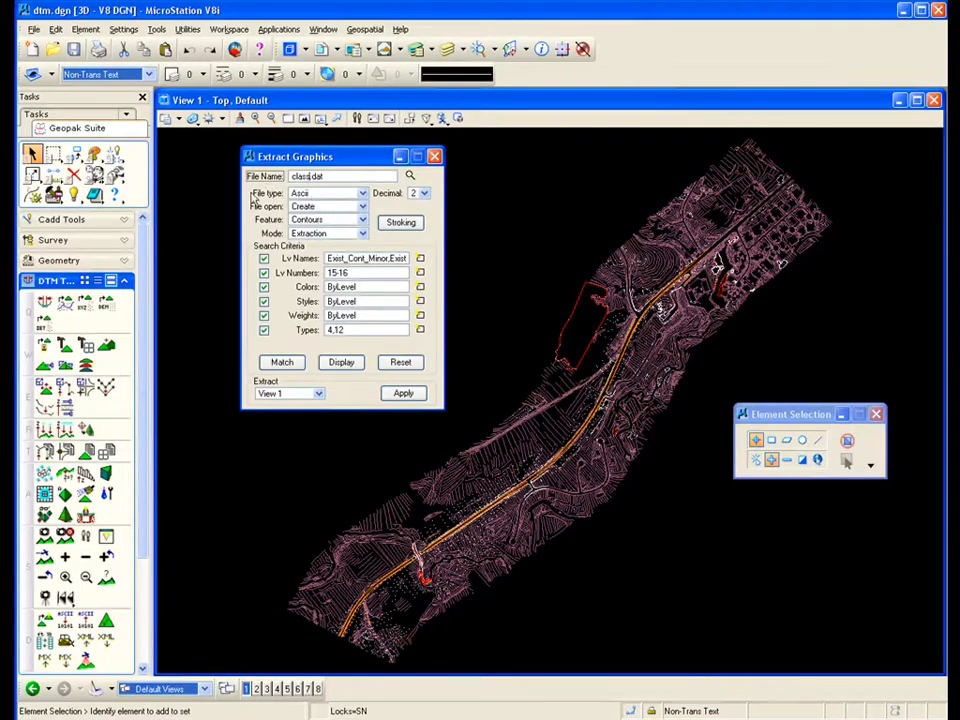
Configure the extraction with ASCII file type, Create as the file open option, Spots as the feature and Extraction mode
{"action": "left_click", "coordinate": [335, 193]}
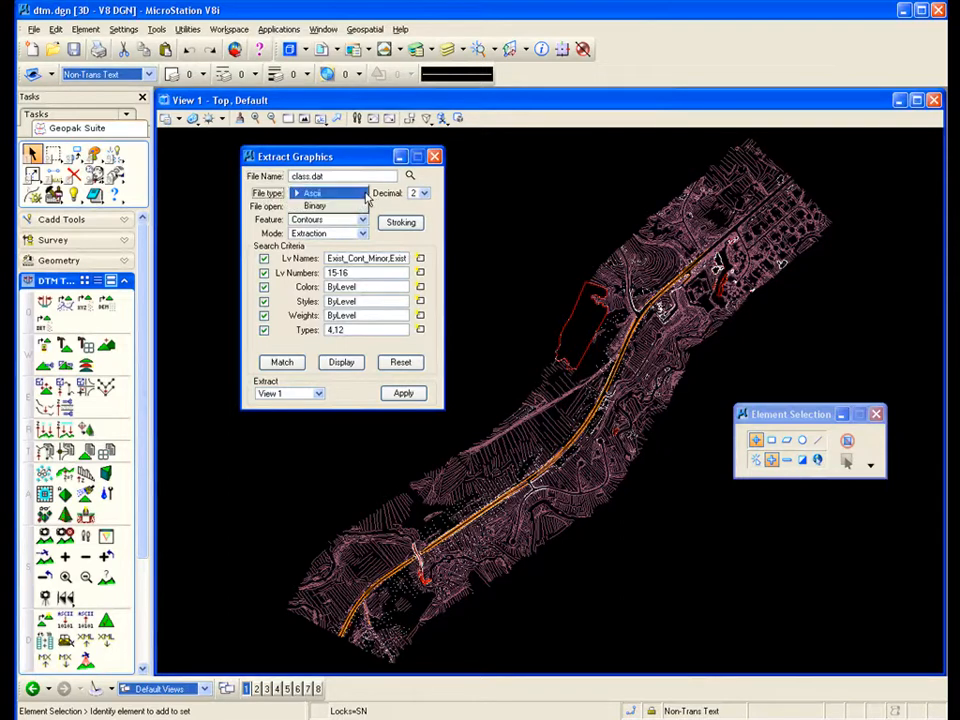
{"action": "left_click", "coordinate": [338, 194]}
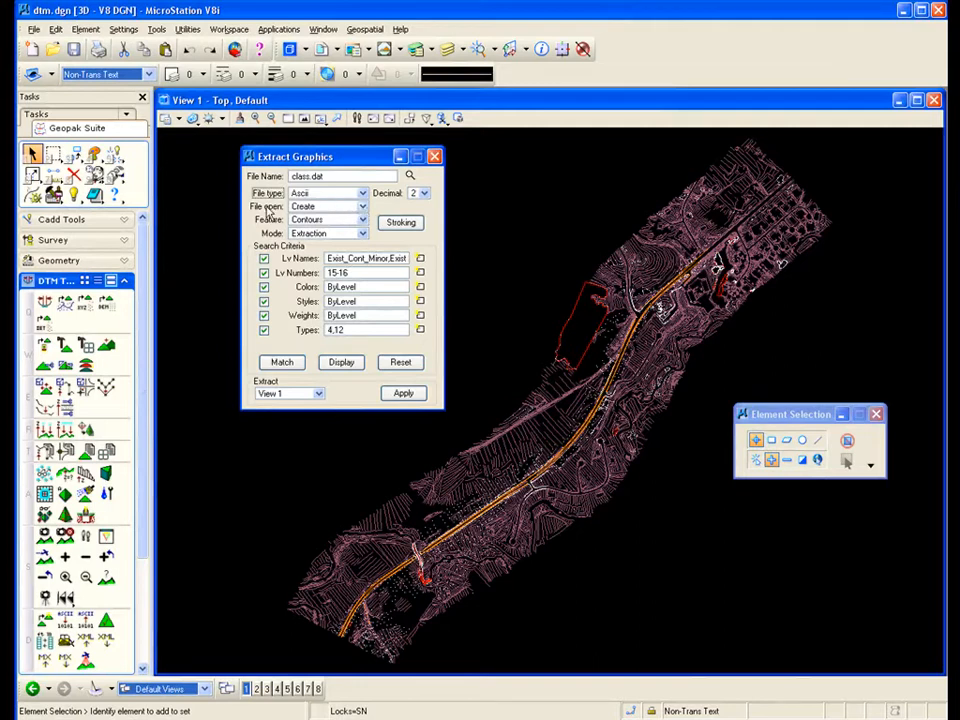
{"action": "left_click", "coordinate": [363, 207]}
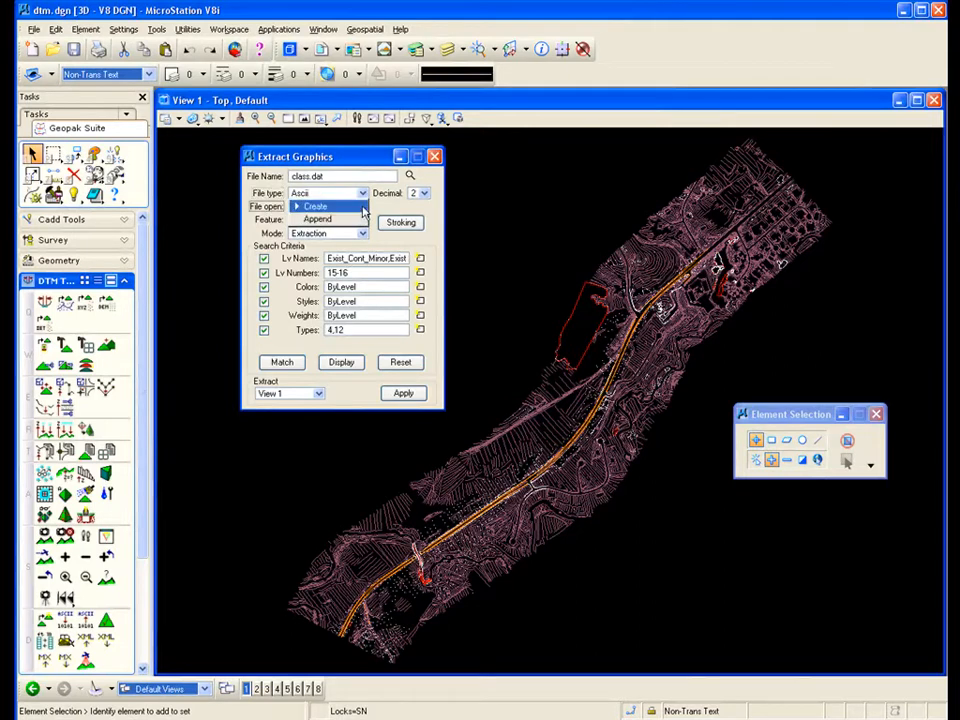
{"action": "left_click", "coordinate": [338, 211]}
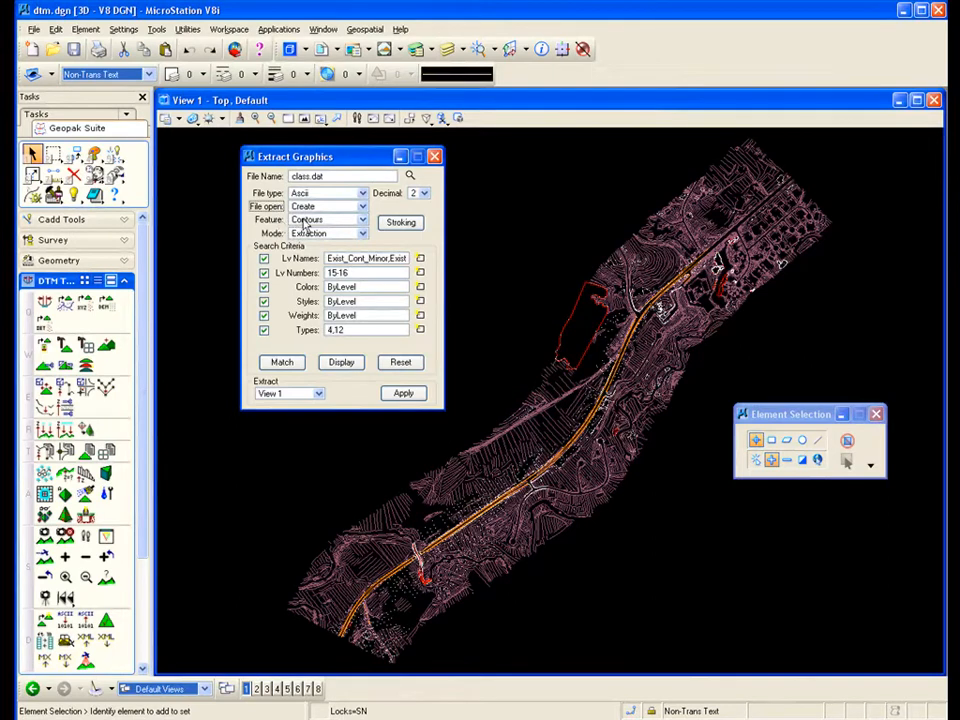
{"action": "left_click", "coordinate": [363, 221]}
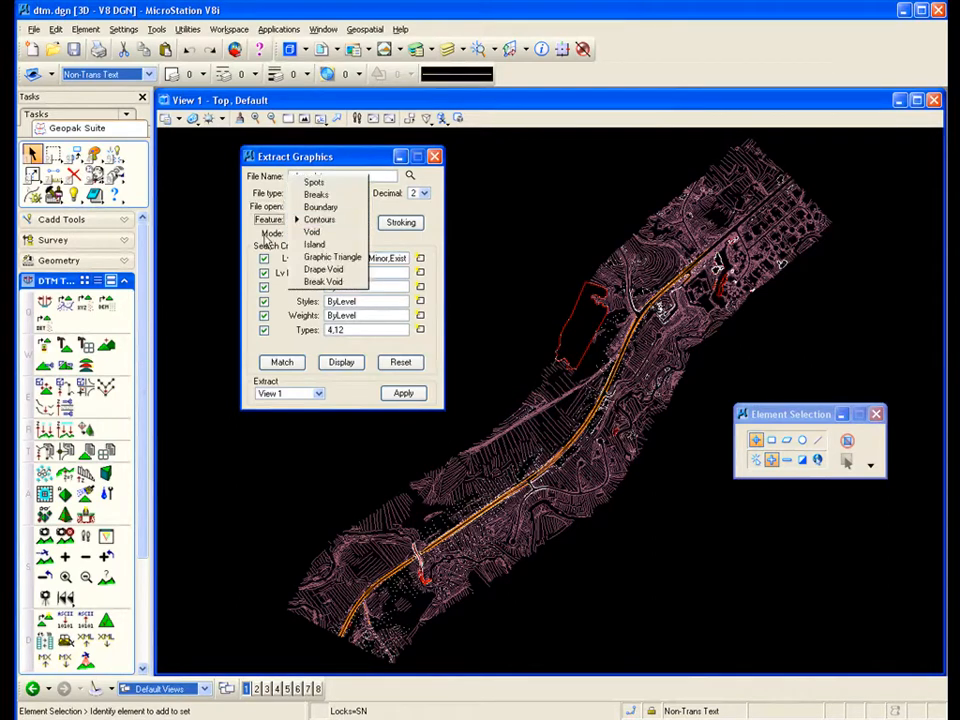
{"action": "left_click", "coordinate": [320, 184]}
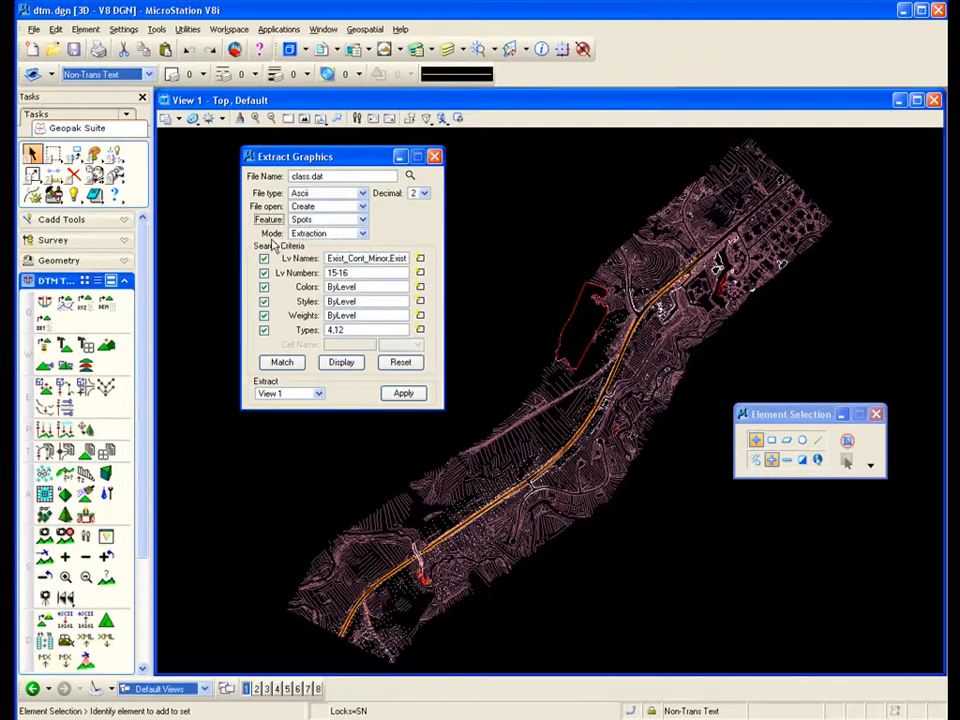
{"action": "left_click", "coordinate": [348, 234]}
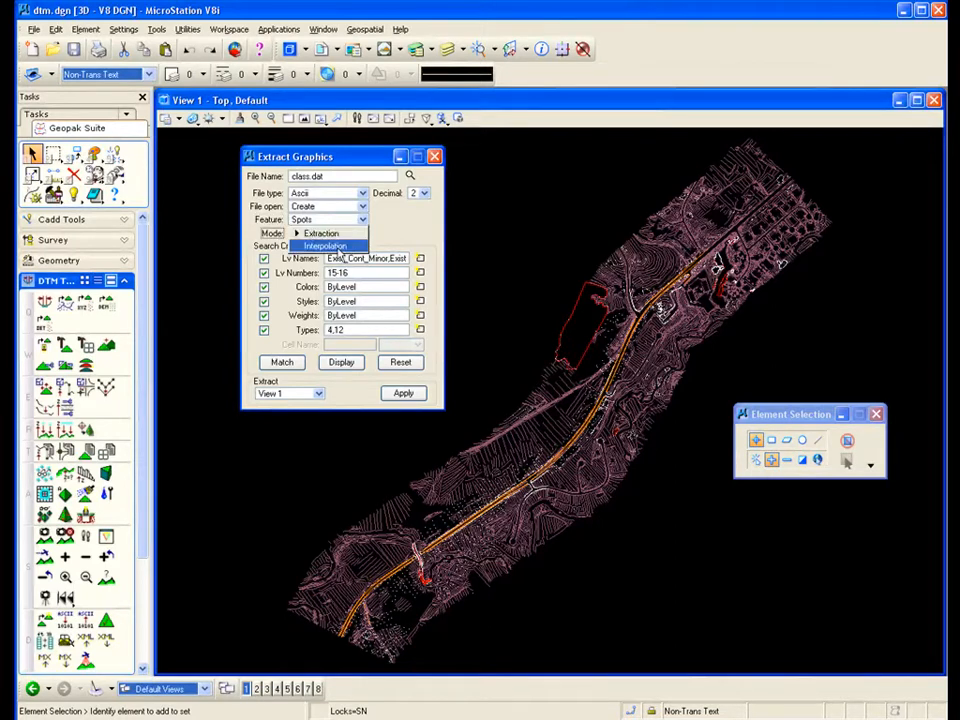
{"action": "left_click", "coordinate": [337, 237]}
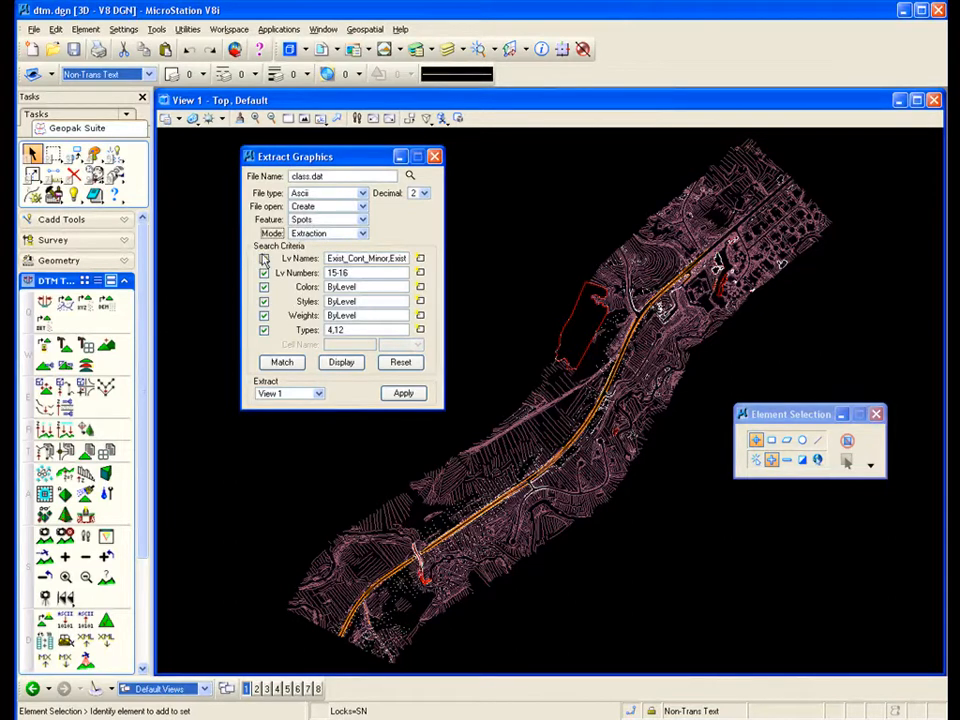
Clear the search criteria and match them to a spot element on the Owners_Tract Nos level beside the road
{"action": "left_click", "coordinate": [401, 364]}
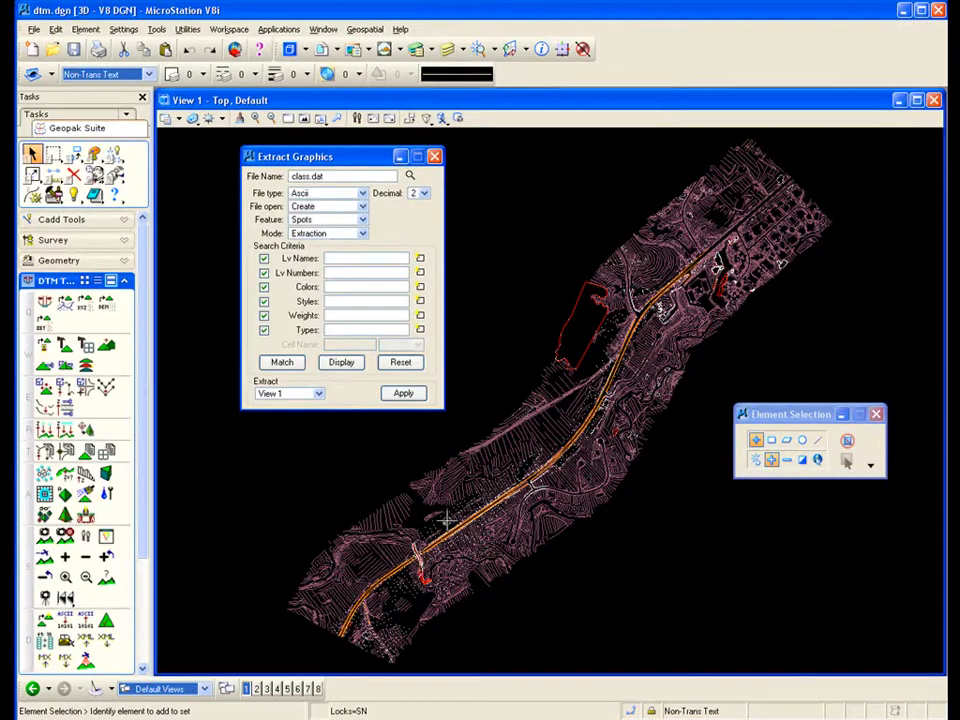
{"action": "scroll", "coordinate": [447, 519], "scroll_direction": "up", "scroll_amount": 3}
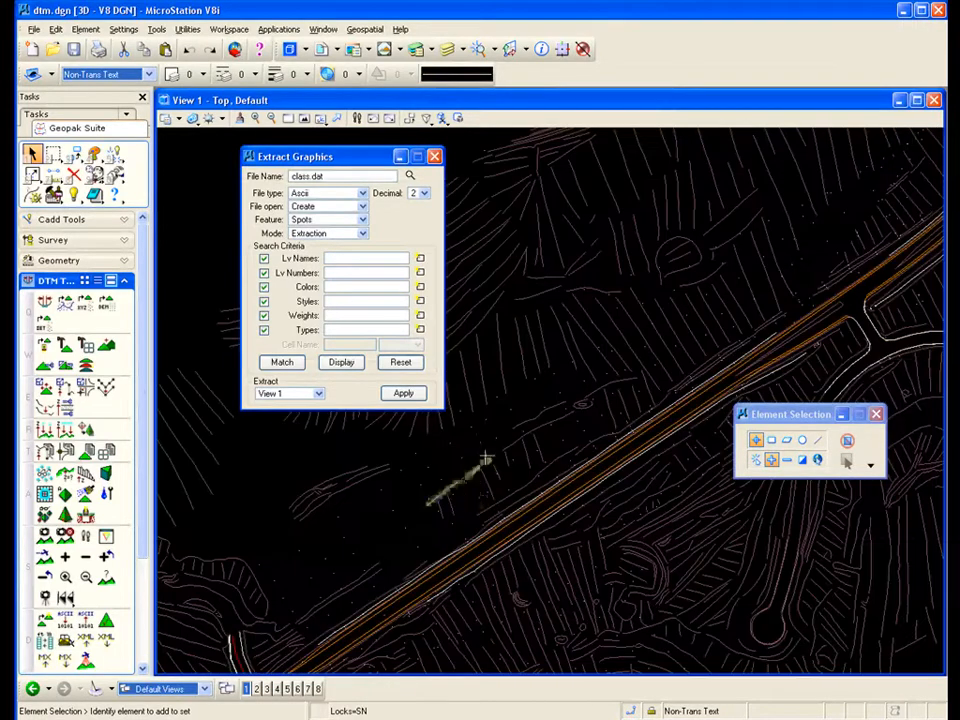
{"action": "scroll", "coordinate": [470, 443], "scroll_direction": "up", "scroll_amount": 1}
{"action": "scroll", "coordinate": [489, 443], "scroll_direction": "up", "scroll_amount": 1}
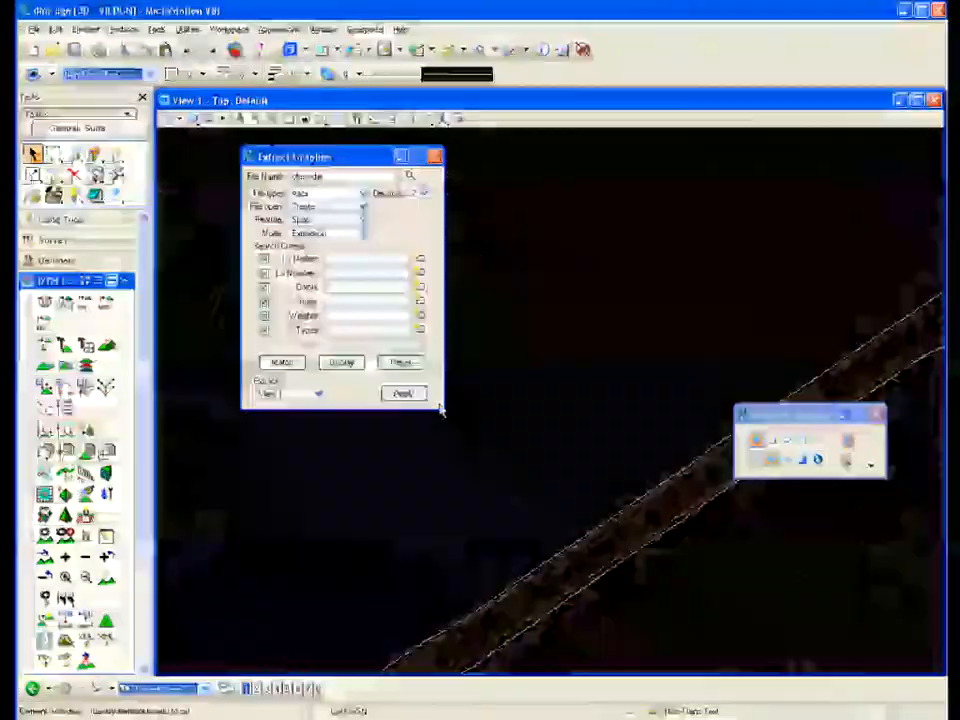
{"action": "left_click", "coordinate": [283, 363]}
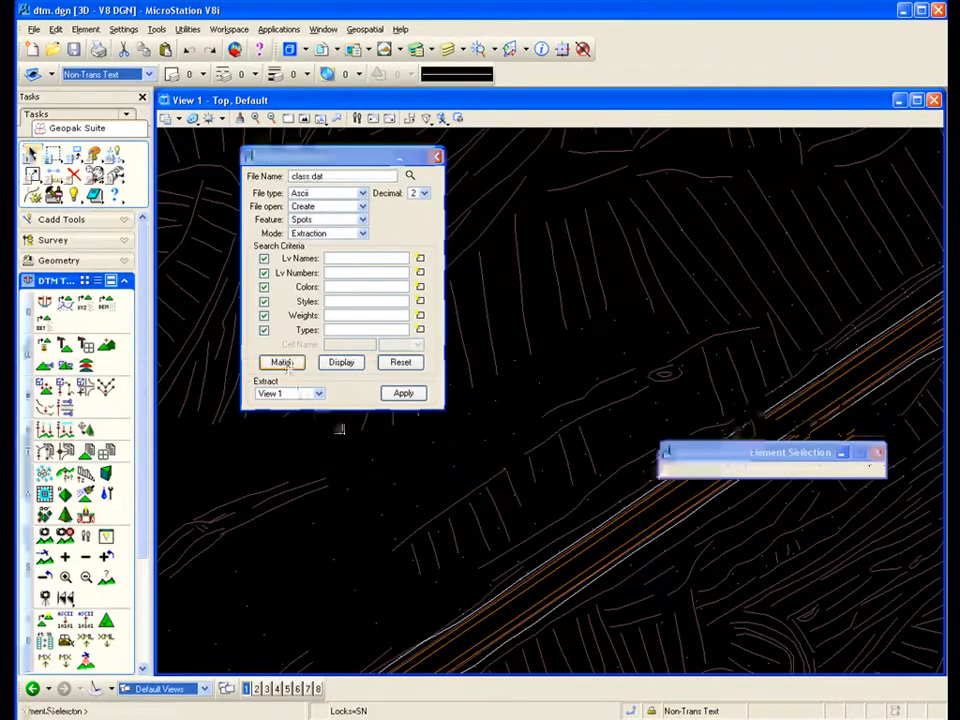
{"action": "left_click", "coordinate": [408, 469]}
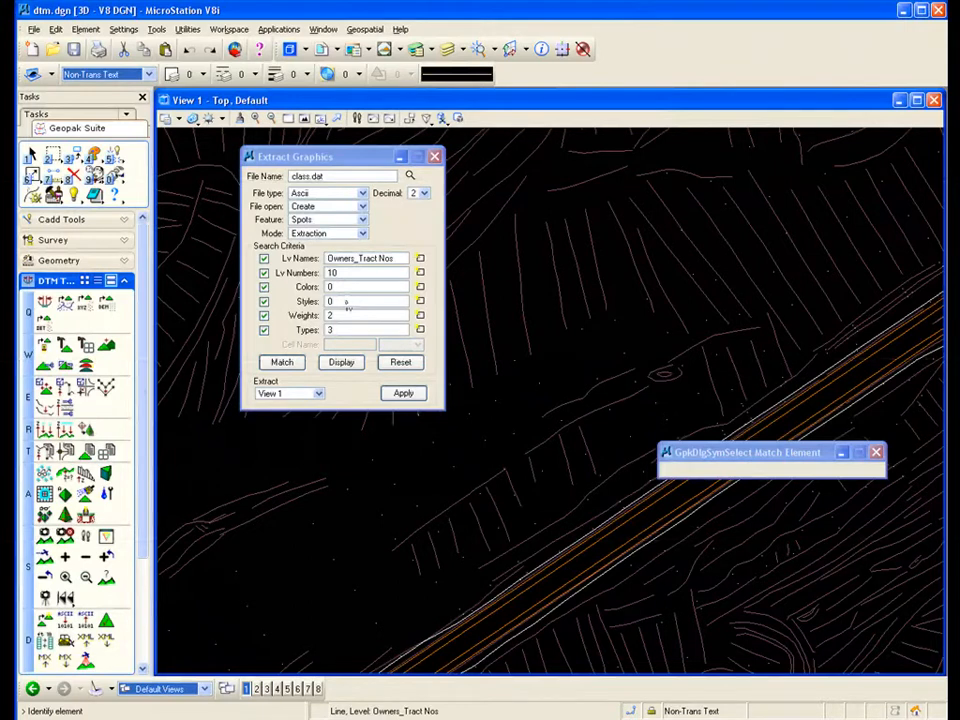
Preview the elements matching the criteria and extract the spots from the whole drawing in View 1 to class.dat
{"action": "left_click", "coordinate": [342, 362]}
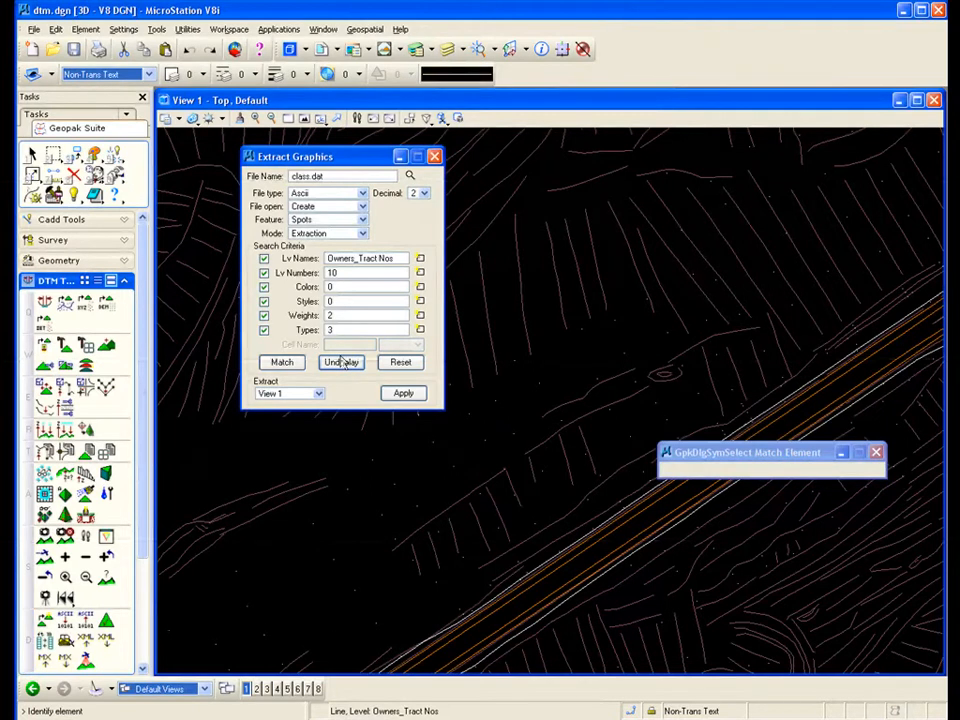
{"action": "left_click", "coordinate": [341, 363]}
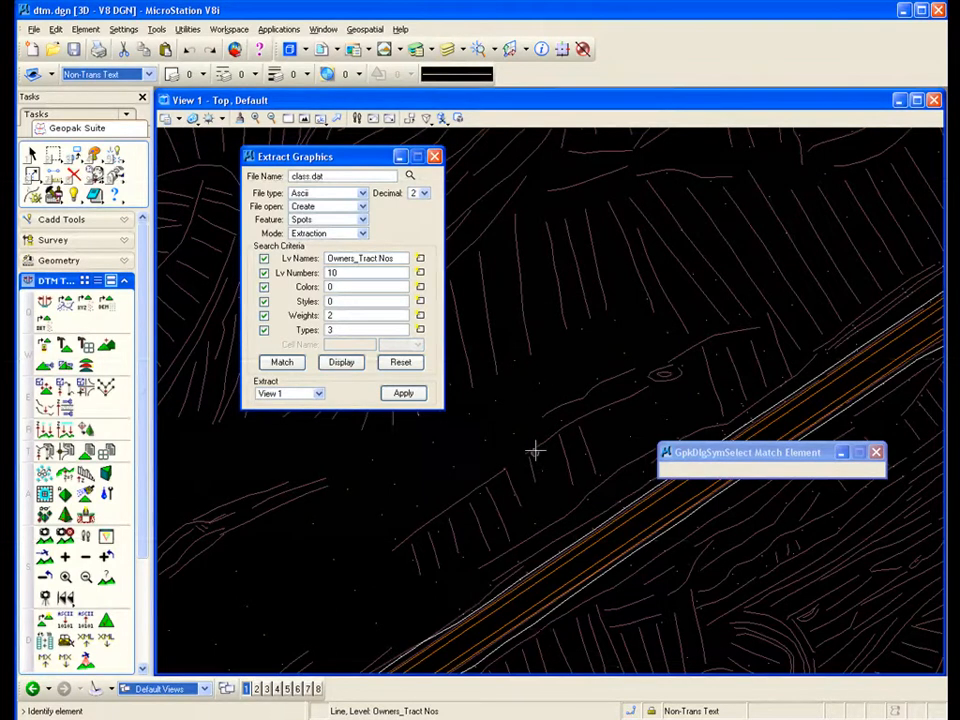
{"action": "left_click", "coordinate": [403, 393]}
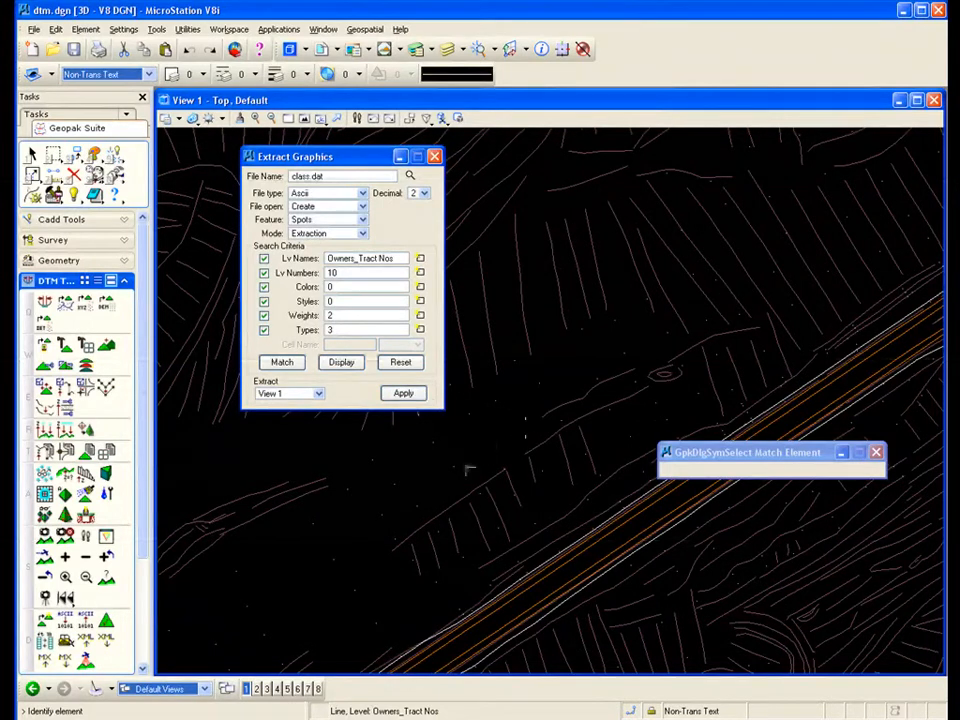
{"action": "left_click", "coordinate": [304, 121]}
{"action": "left_click", "coordinate": [519, 398]}
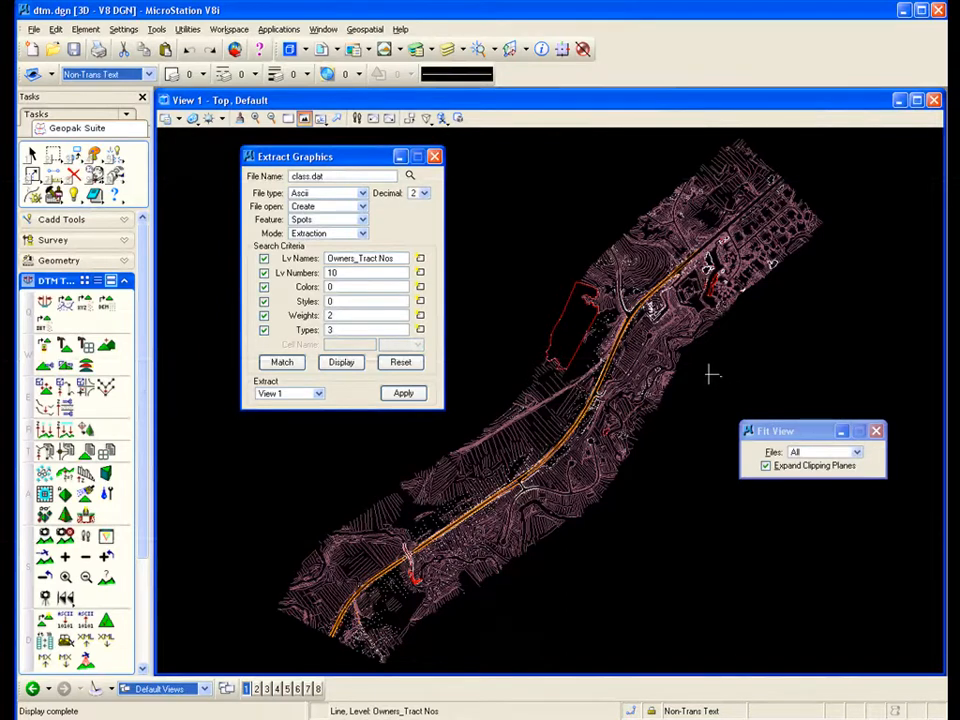
{"action": "left_click", "coordinate": [403, 394]}
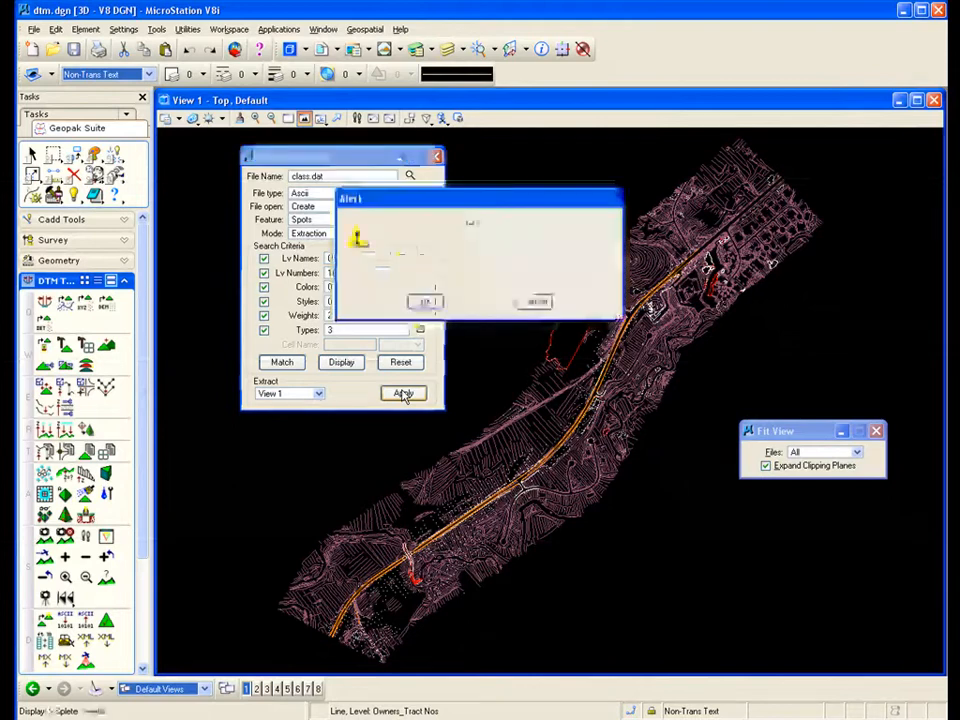
{"action": "left_click", "coordinate": [429, 302]}
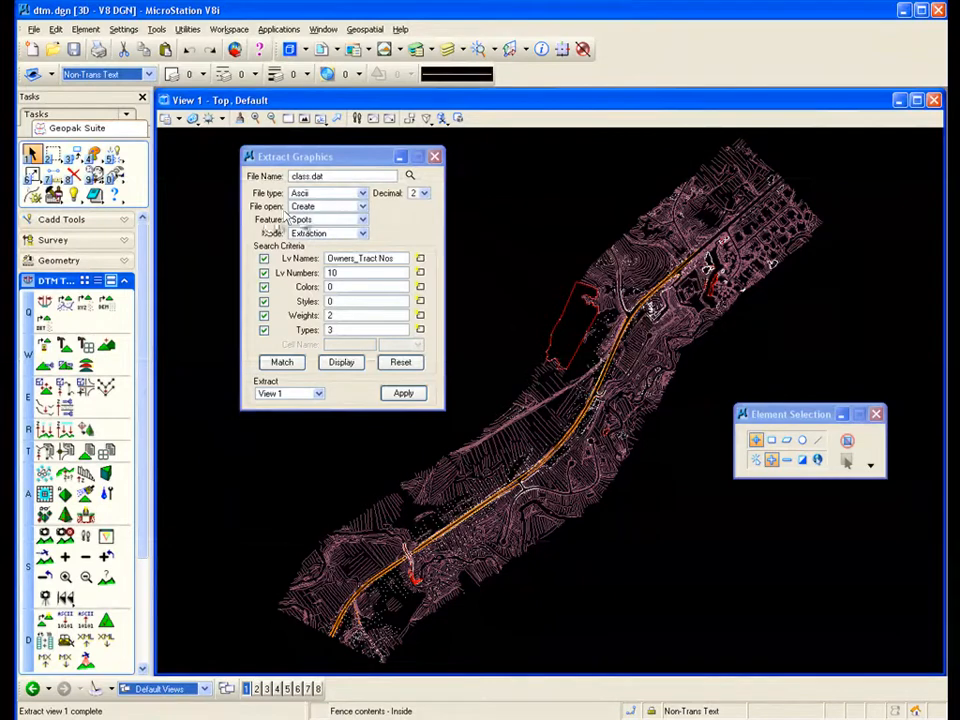
Open class.dat from the road1 folder in the text editor, review the extracted spot coordinates, and close the editor
{"action": "left_click", "coordinate": [98, 202]}
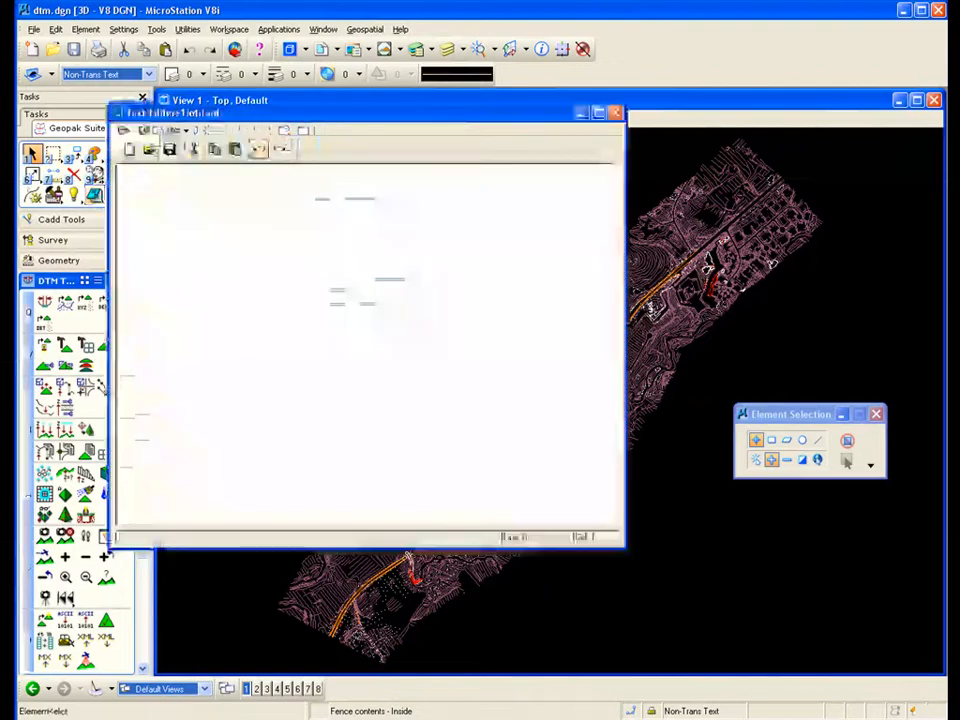
{"action": "left_click_drag", "start_coordinate": [284, 118], "coordinate": [368, 160]}
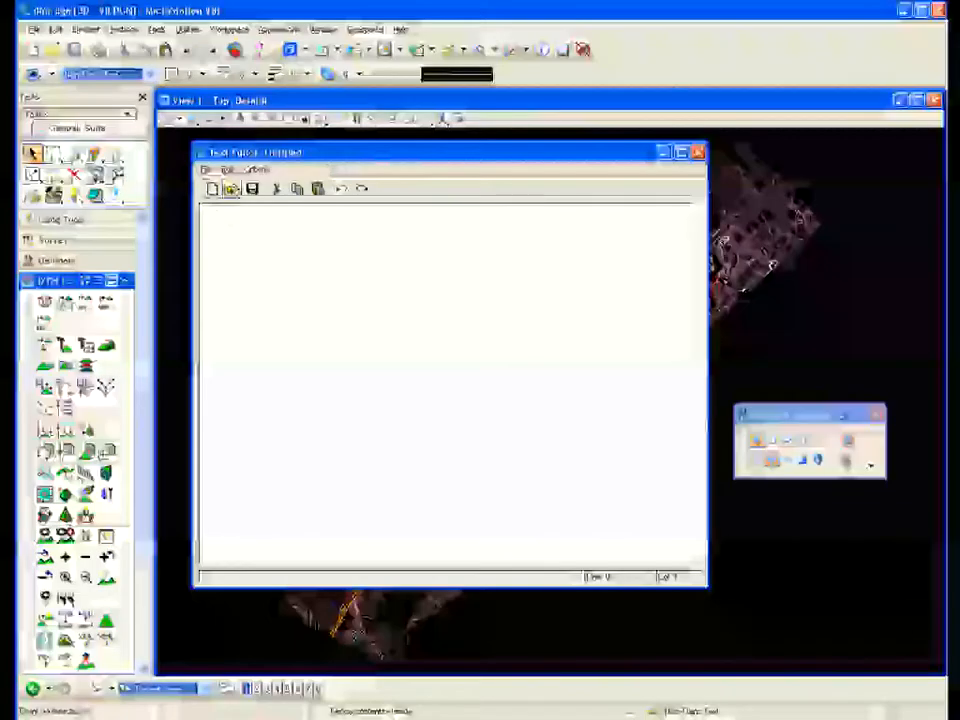
{"action": "left_click", "coordinate": [229, 188]}
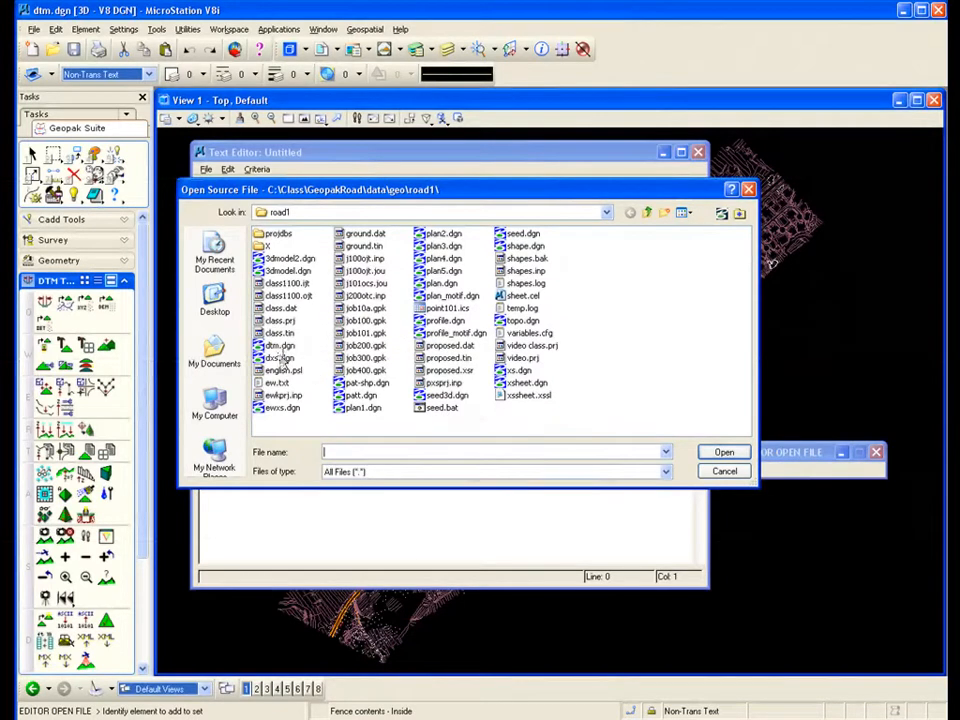
{"action": "left_click", "coordinate": [281, 308]}
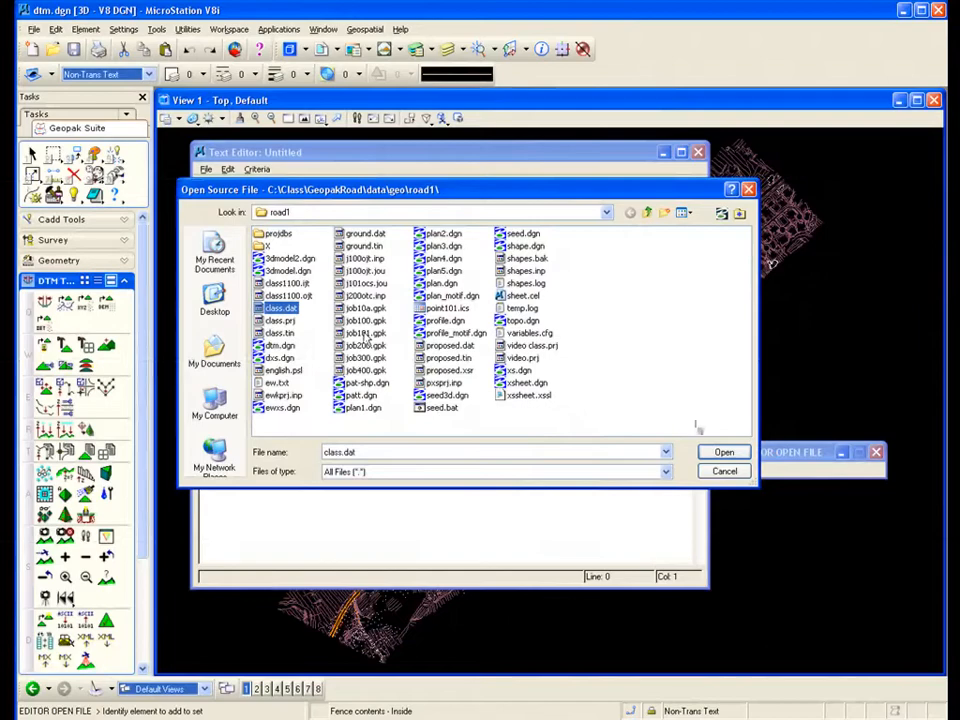
{"action": "left_click", "coordinate": [726, 453]}
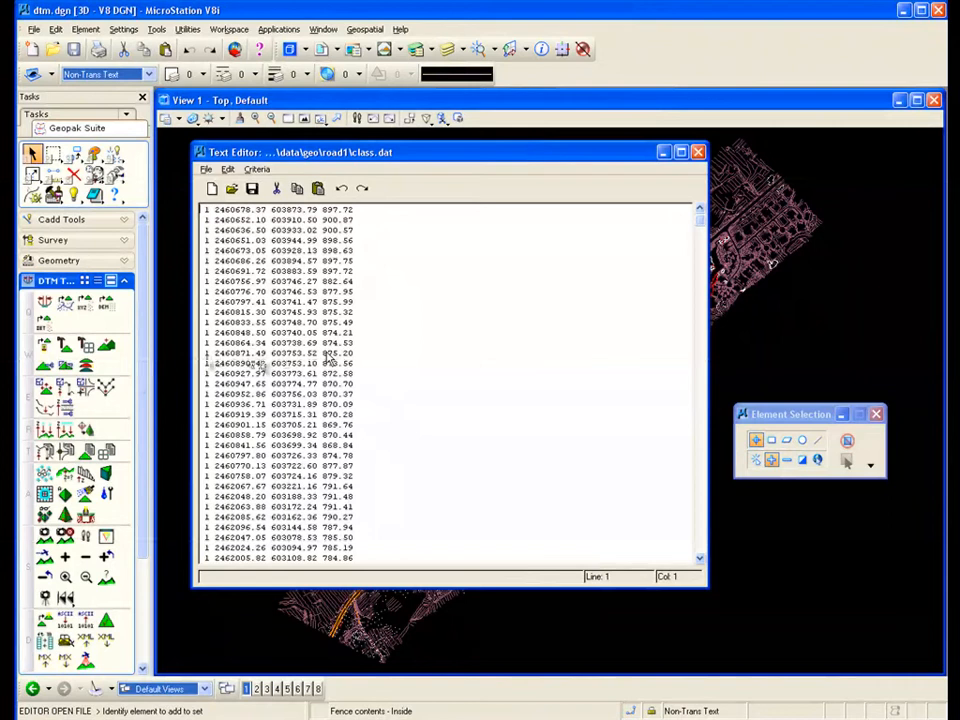
{"action": "left_click_drag", "start_coordinate": [274, 153], "coordinate": [360, 162]}
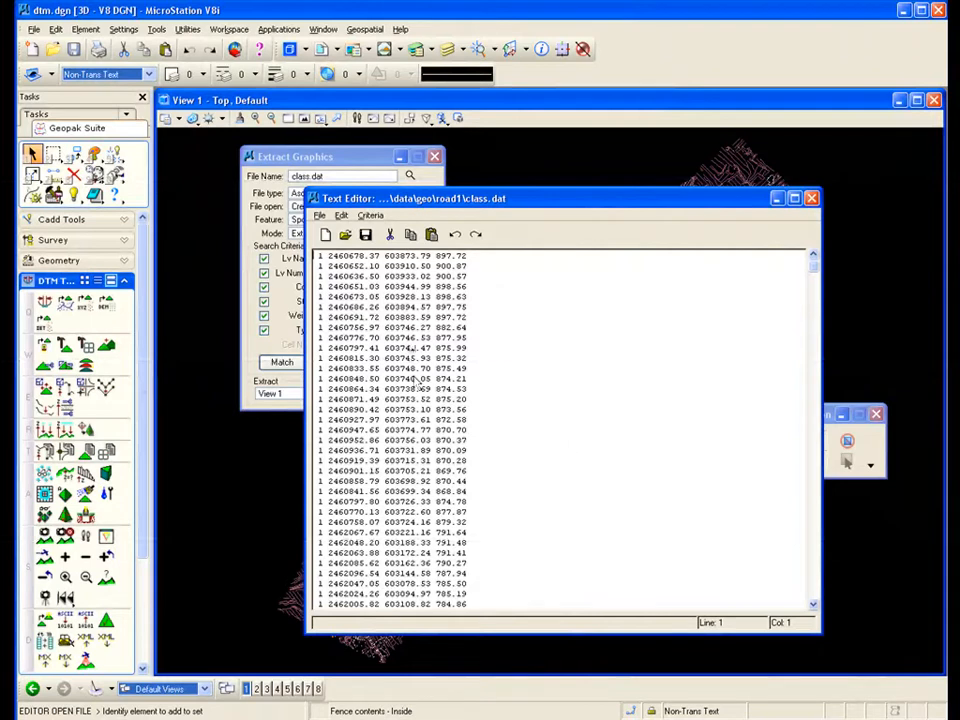
{"action": "left_click", "coordinate": [811, 198]}
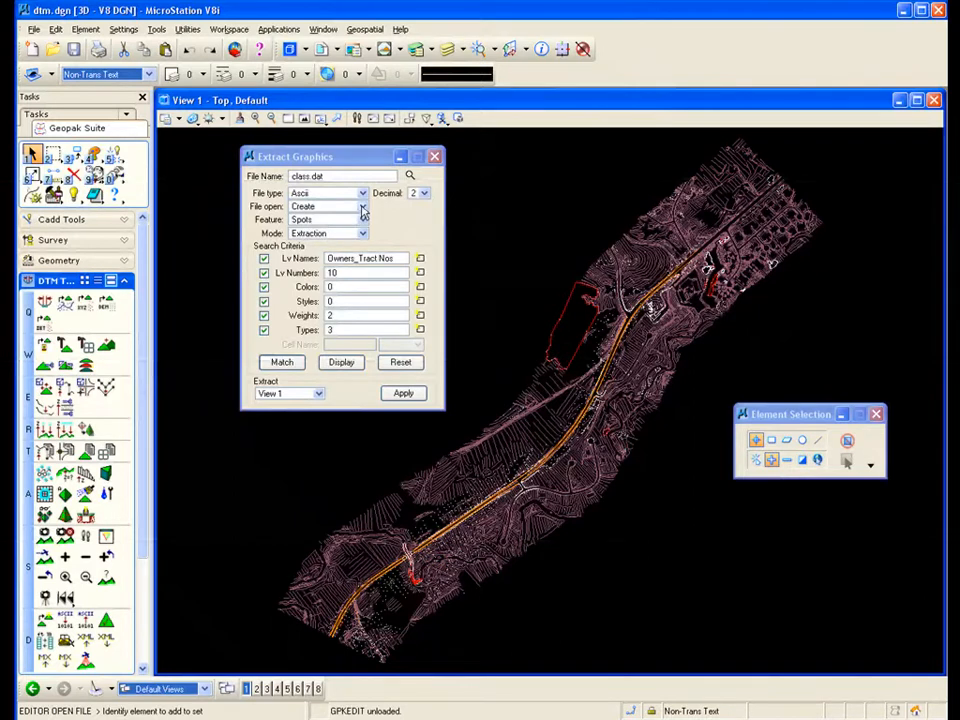
Set the extraction's file open option to Append and its feature to Breaks
{"action": "left_click", "coordinate": [362, 207]}
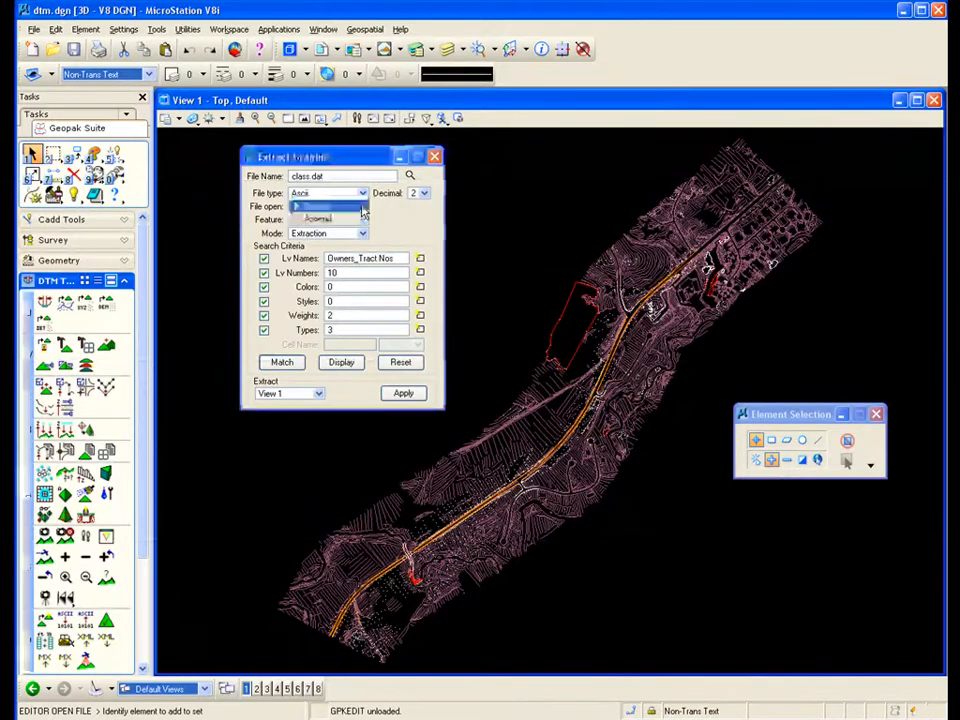
{"action": "left_click", "coordinate": [317, 220]}
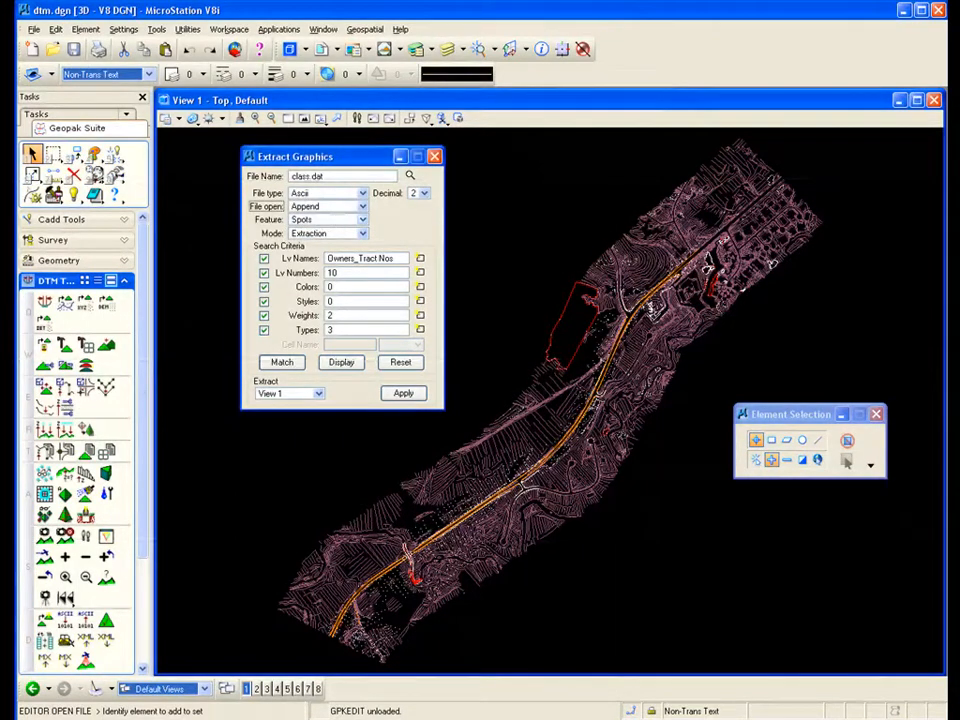
{"action": "left_click", "coordinate": [362, 220]}
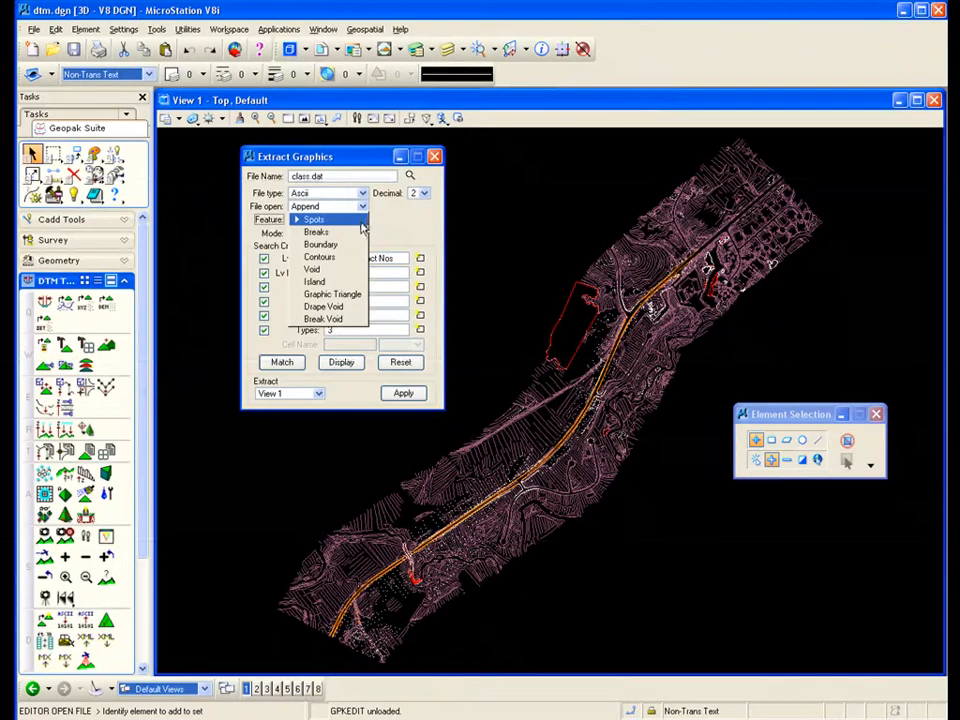
{"action": "left_click", "coordinate": [345, 232]}
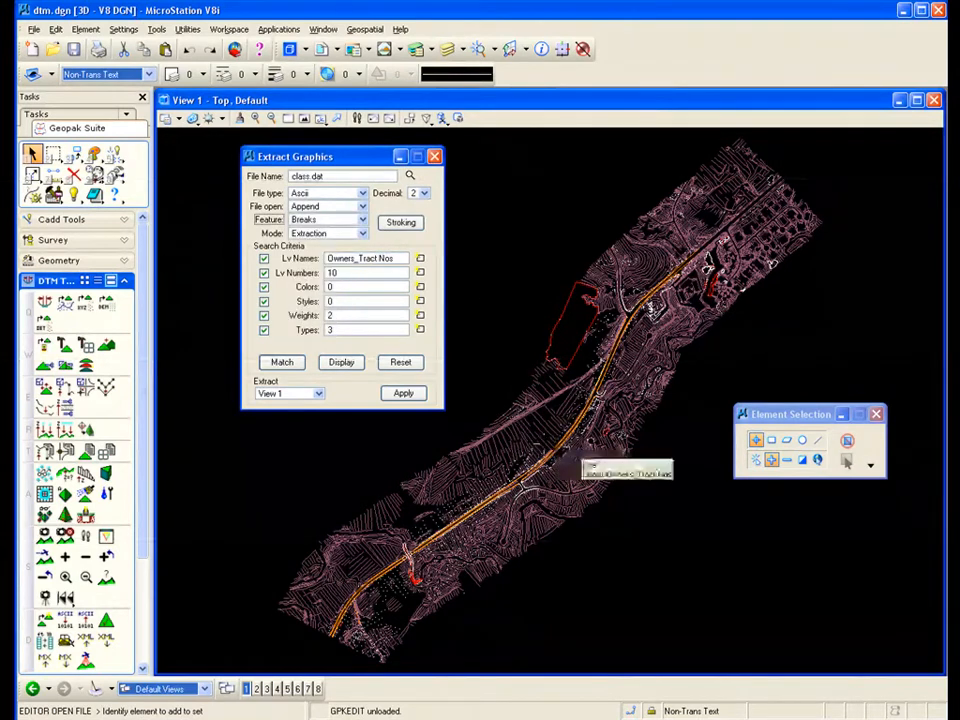
Clear the search criteria and match them to break lines along the road on the Ex Storm Drainge level with colors 0, 5 and 29
{"action": "scroll", "coordinate": [570, 450], "scroll_direction": "up", "scroll_amount": 5}
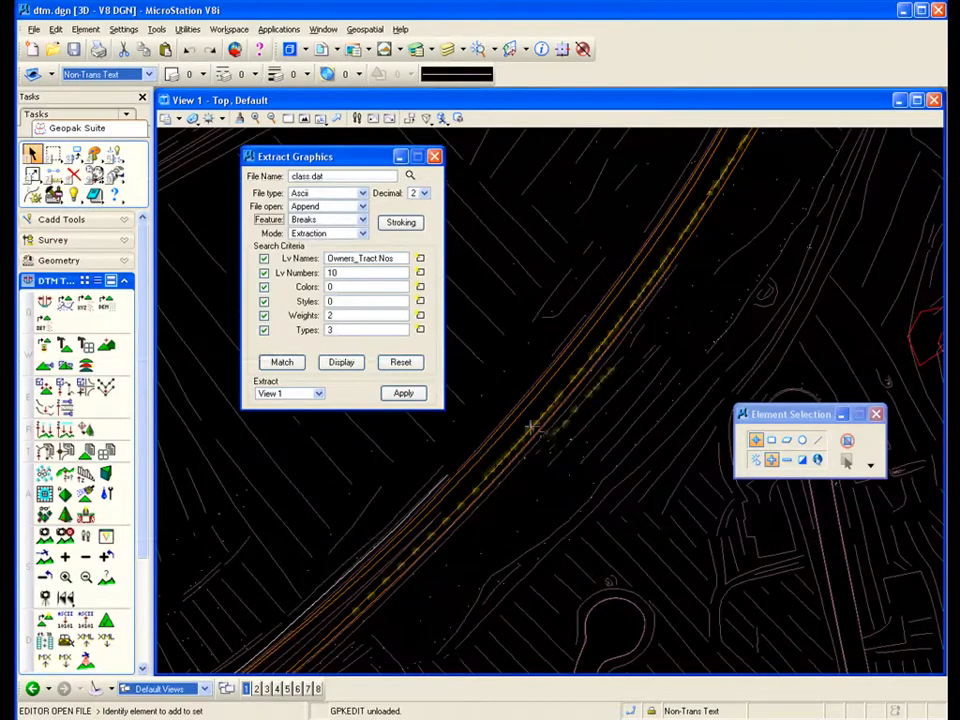
{"action": "left_click", "coordinate": [402, 365]}
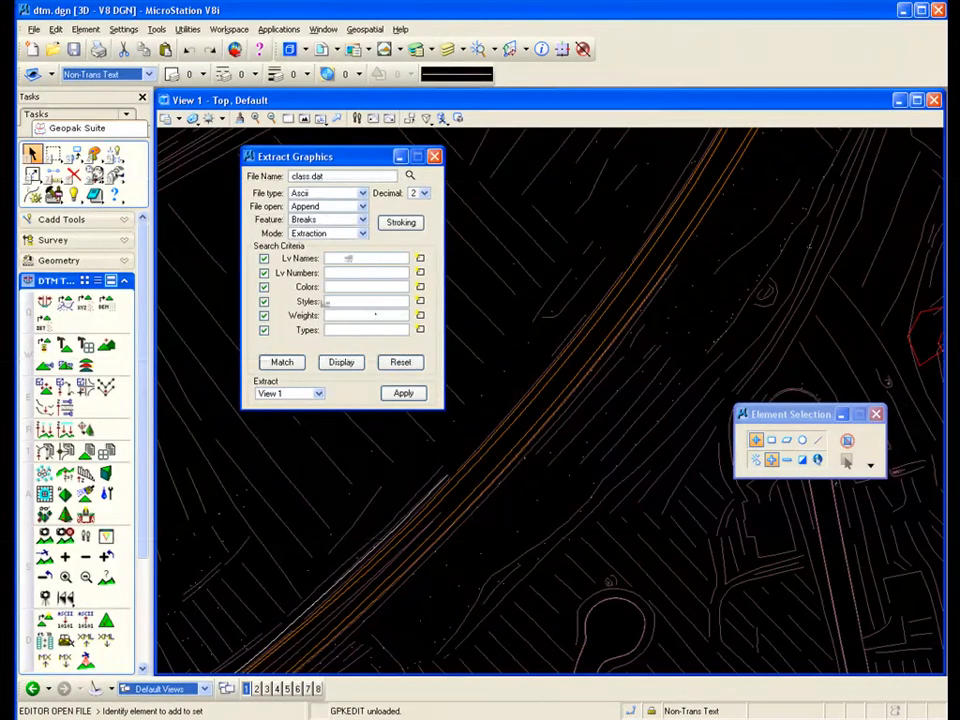
{"action": "left_click", "coordinate": [281, 362]}
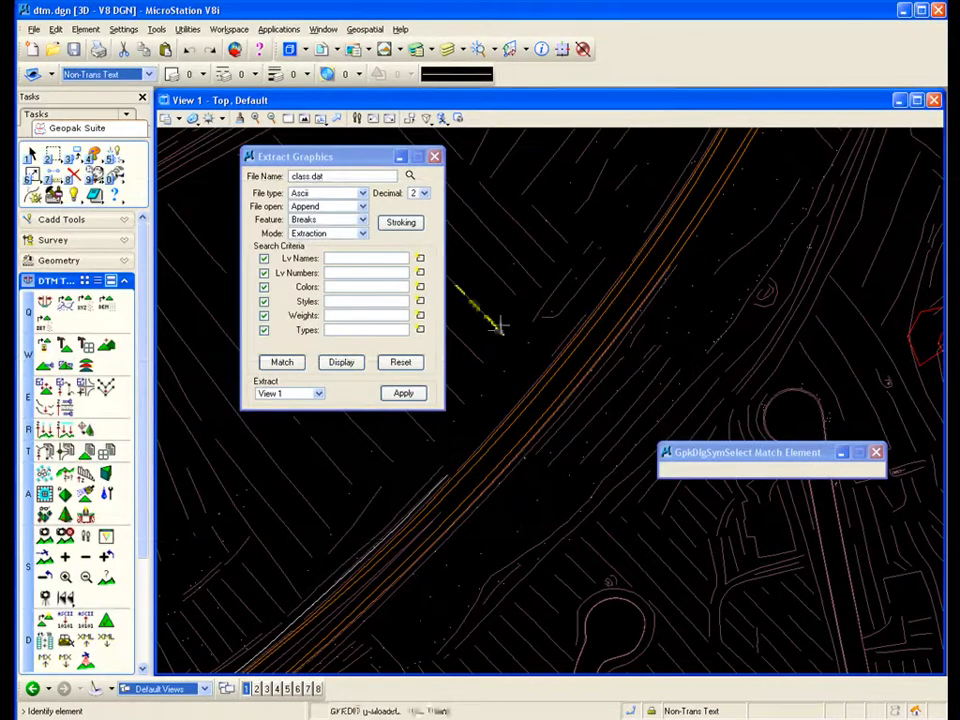
{"action": "left_click", "coordinate": [533, 381]}
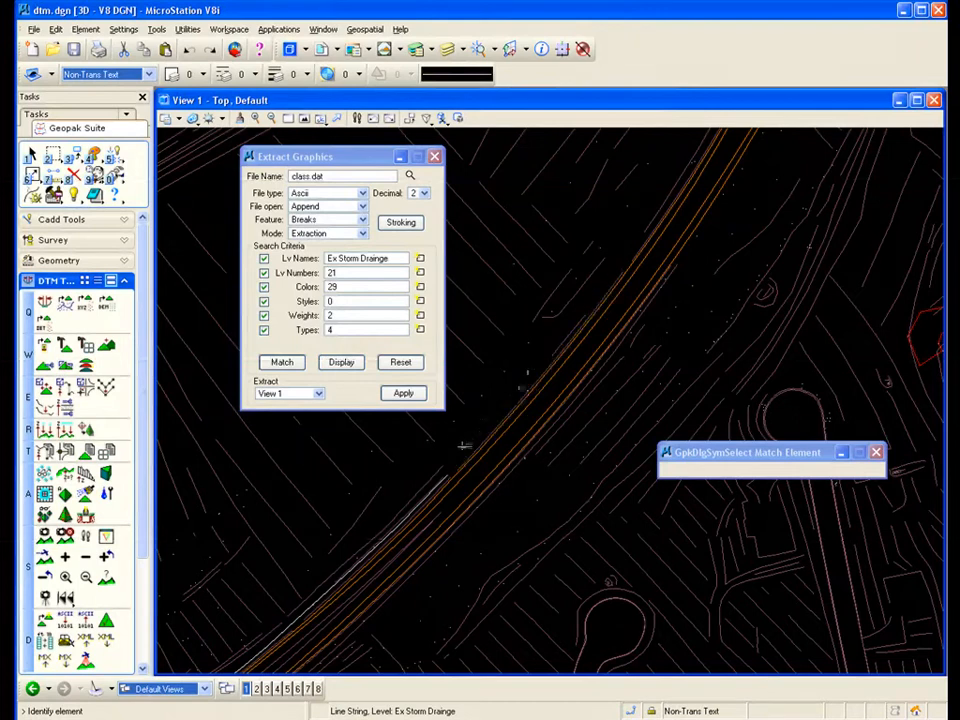
{"action": "left_click", "coordinate": [445, 473]}
{"action": "left_click", "coordinate": [460, 443]}
{"action": "left_click", "coordinate": [475, 452]}
{"action": "left_click", "coordinate": [482, 448]}
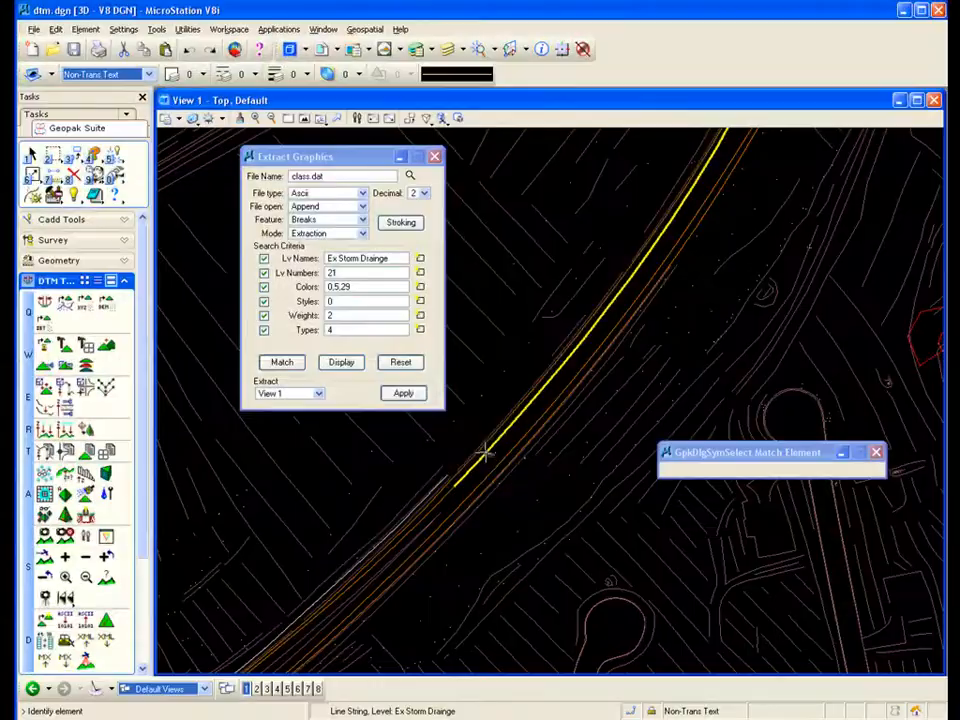
{"action": "left_click", "coordinate": [551, 462]}
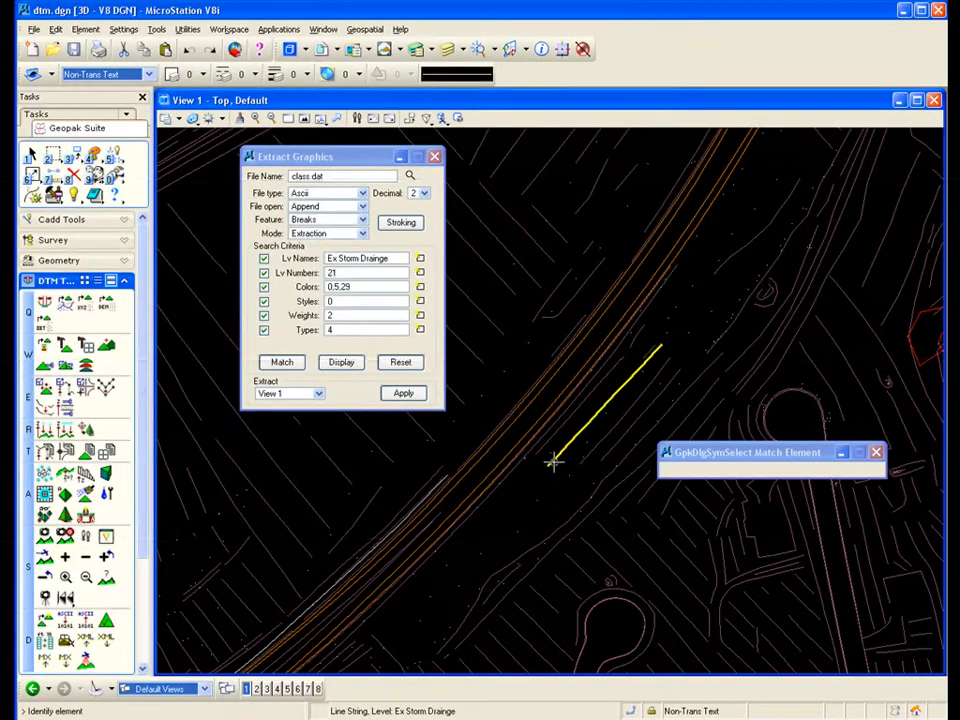
{"action": "left_click", "coordinate": [517, 439]}
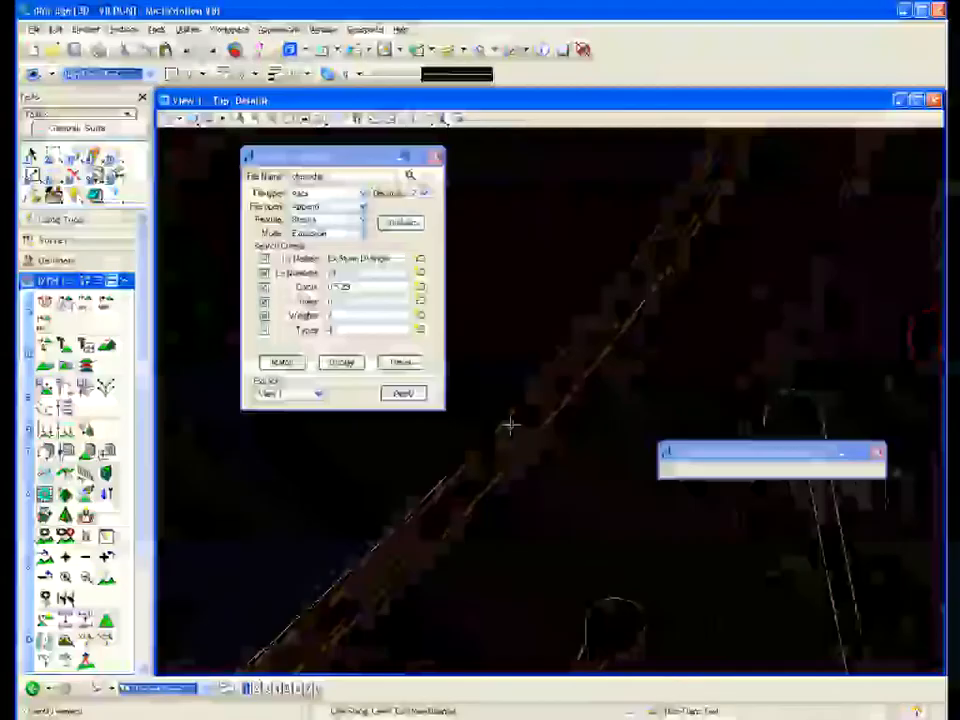
Preview the elements matching the break criteria, fit the whole drawing in View 1, and append the extracted breaks to class.dat
{"action": "scroll", "coordinate": [472, 408], "scroll_direction": "down", "scroll_amount": 5}
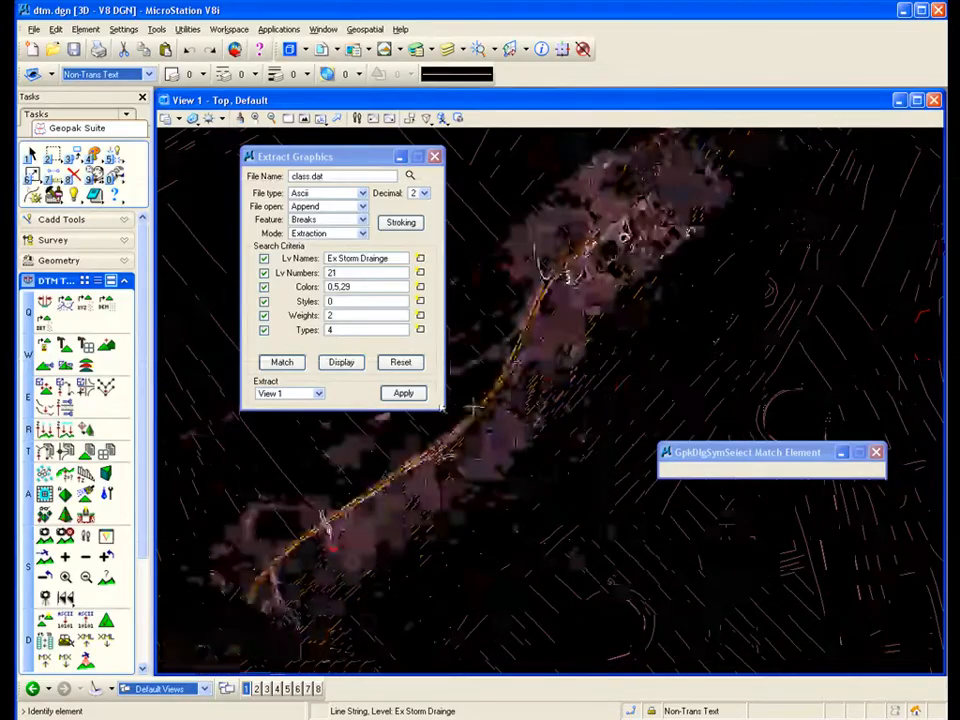
{"action": "scroll", "coordinate": [467, 410], "scroll_direction": "up", "scroll_amount": 1}
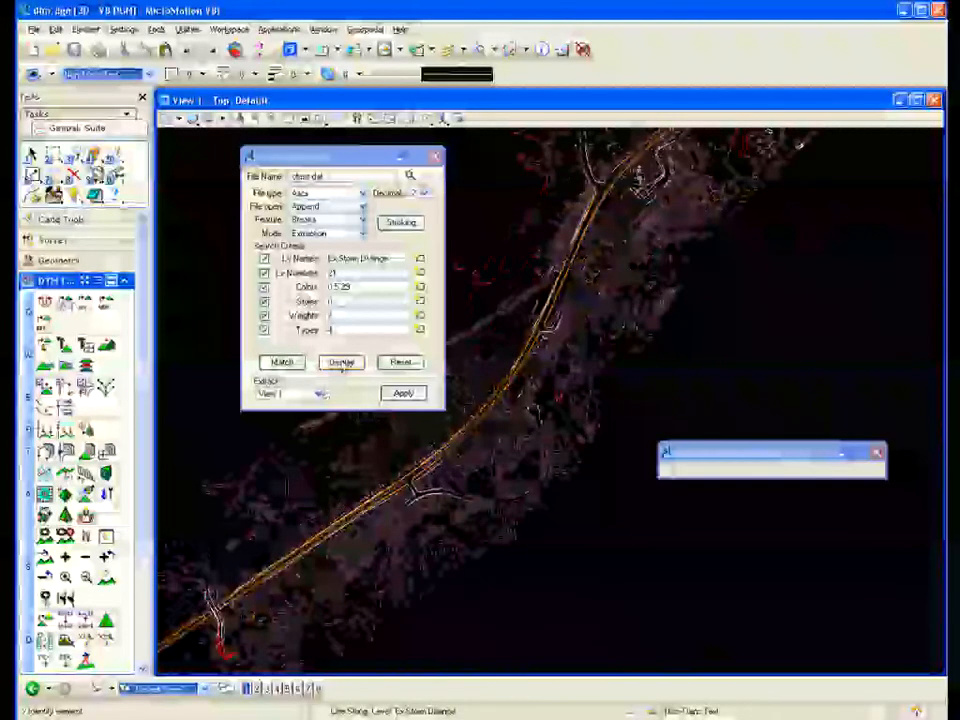
{"action": "left_click", "coordinate": [345, 362]}
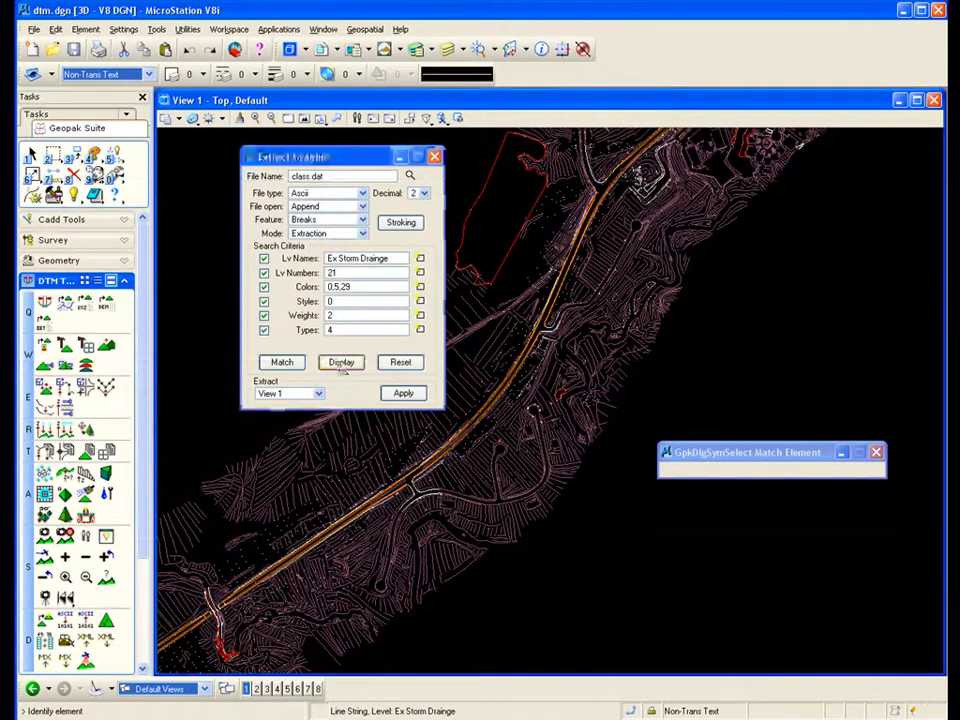
{"action": "left_click", "coordinate": [342, 363]}
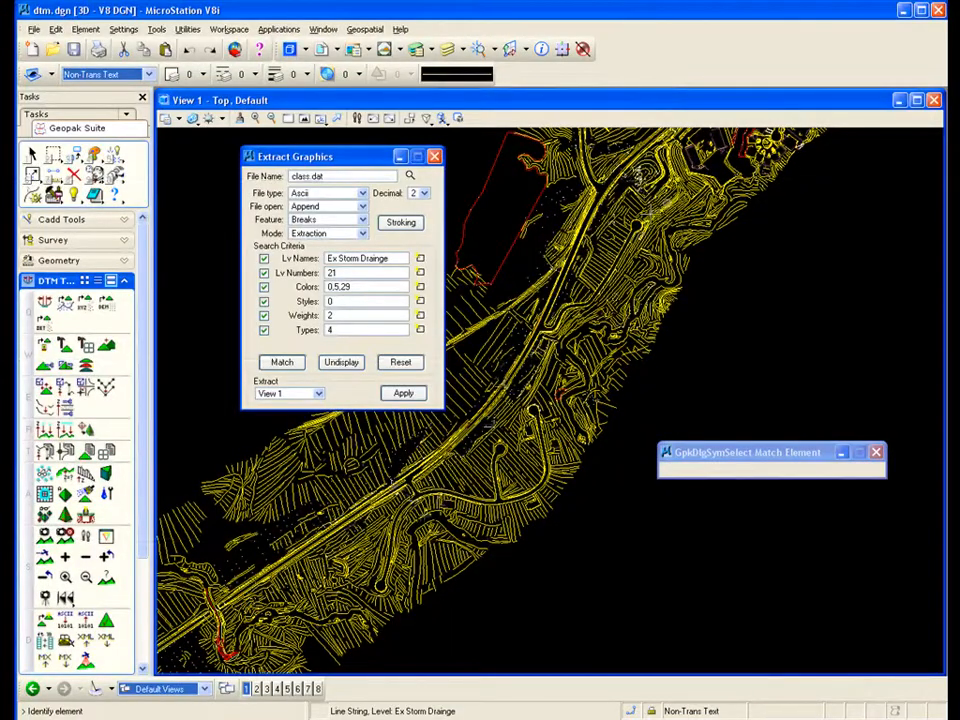
{"action": "left_click", "coordinate": [344, 365]}
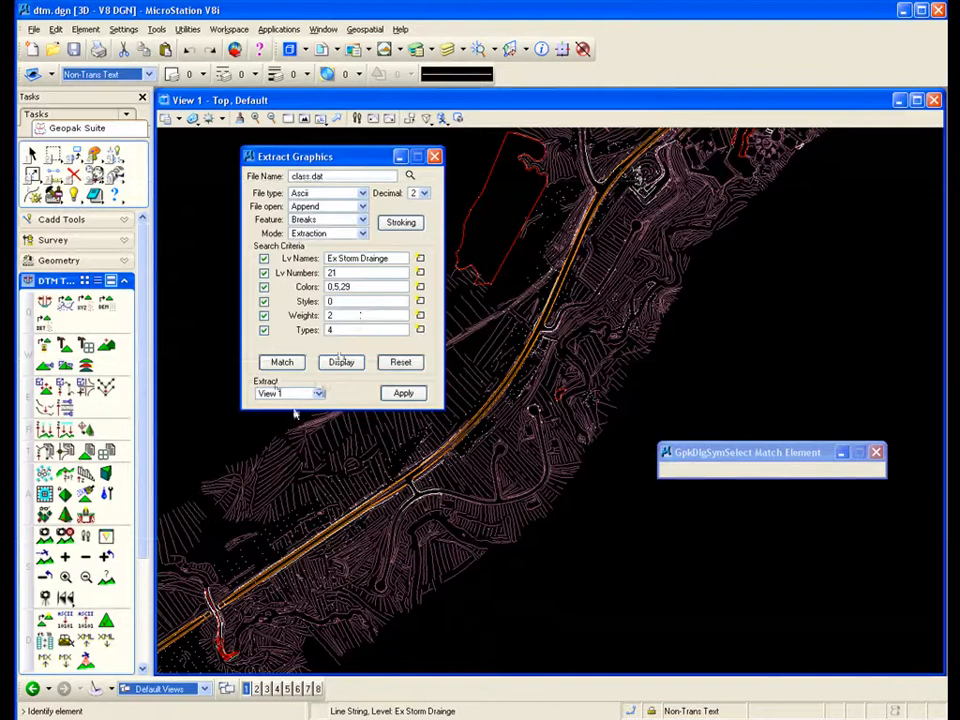
{"action": "left_click", "coordinate": [305, 118]}
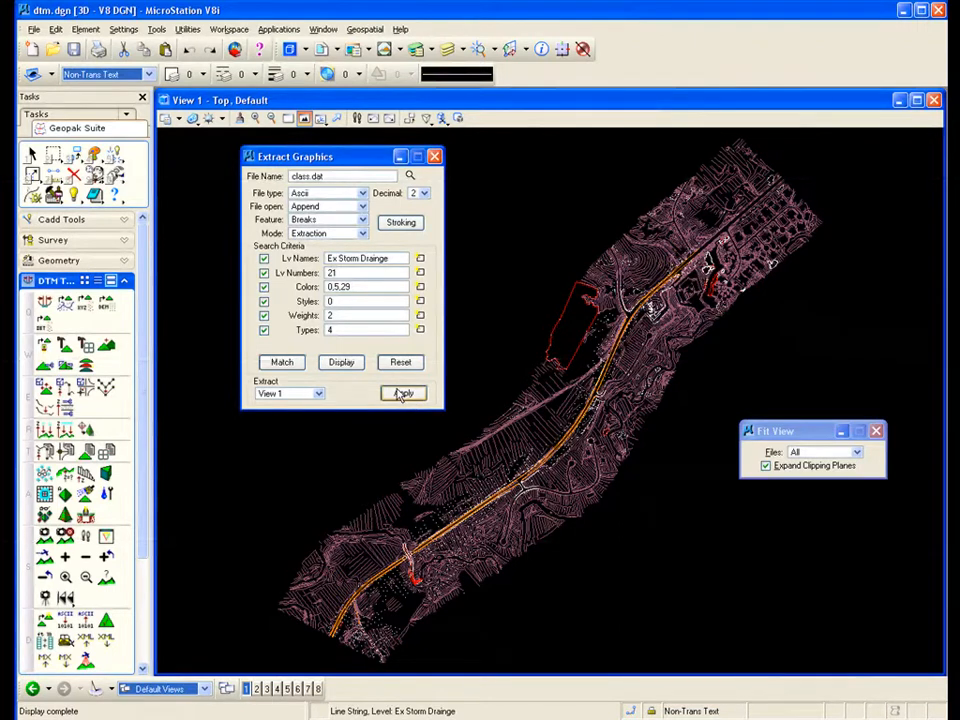
{"action": "left_click", "coordinate": [403, 394]}
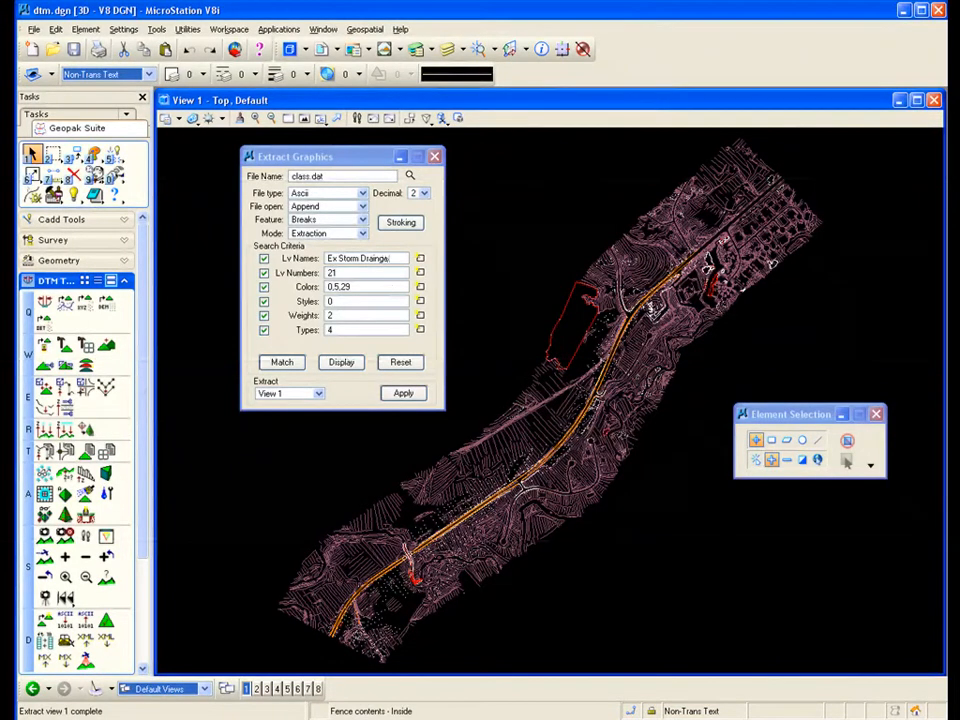
Set the extraction feature to Void
{"action": "left_click", "coordinate": [320, 218]}
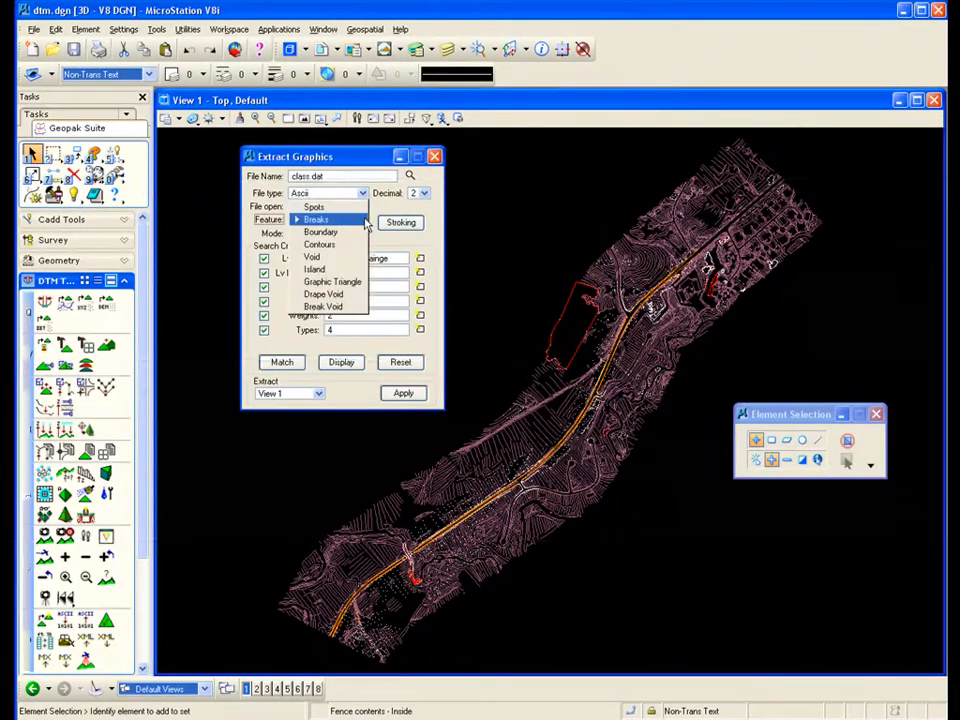
{"action": "left_click", "coordinate": [337, 269]}
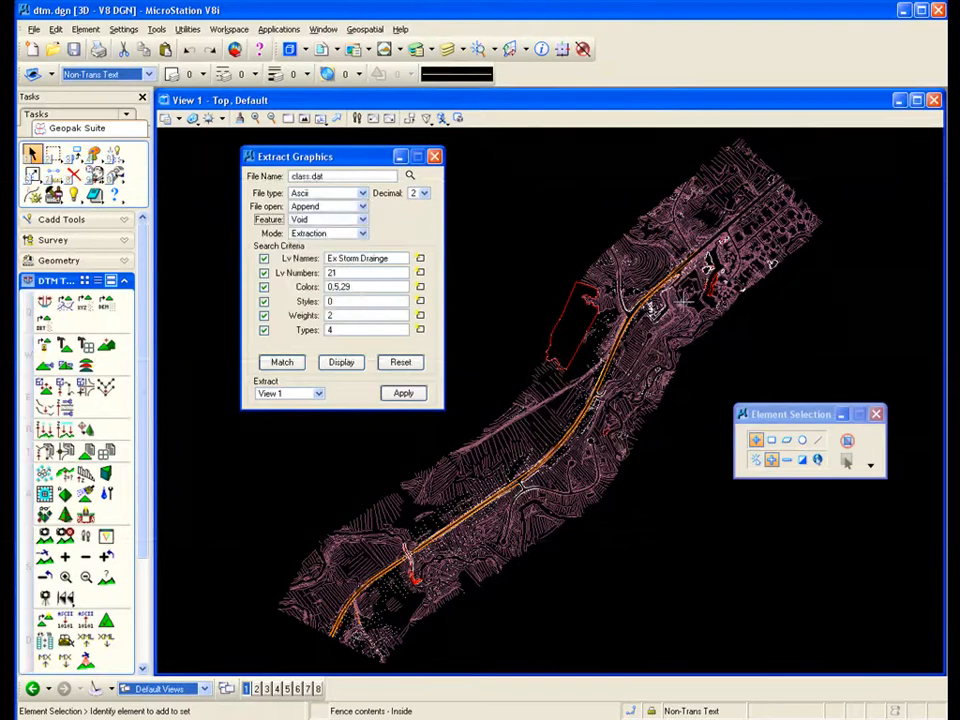
Examine the closed red outlines beside the road, from the large area northwest of it to the smaller ones at its northeastern end
{"action": "scroll", "coordinate": [639, 306], "scroll_direction": "up", "scroll_amount": 3}
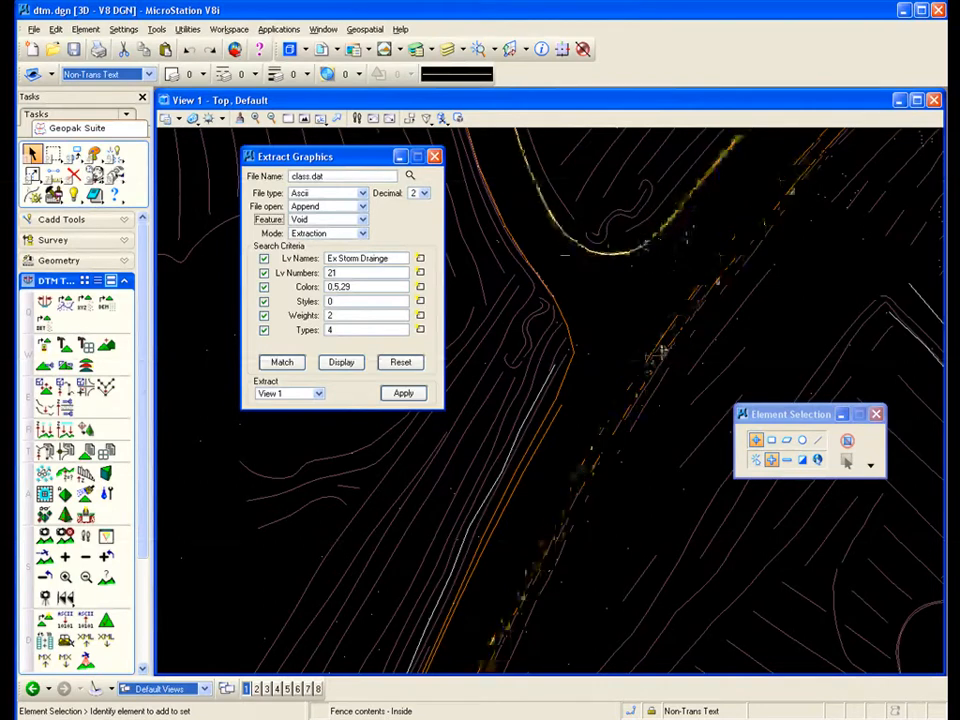
{"action": "scroll", "coordinate": [796, 298], "scroll_direction": "down", "scroll_amount": 2}
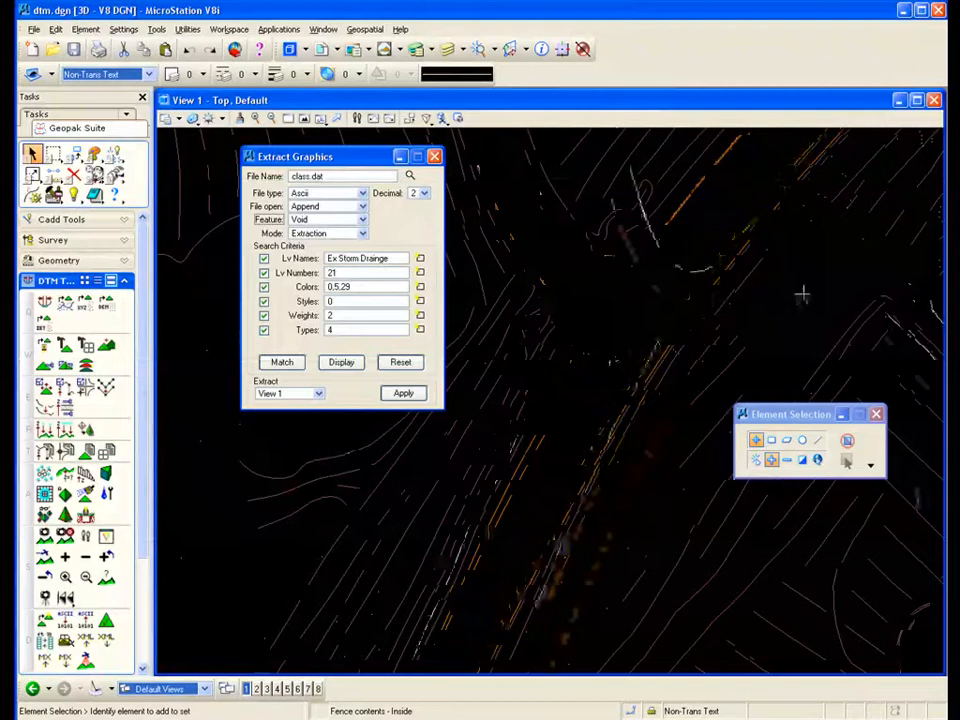
{"action": "scroll", "coordinate": [800, 305], "scroll_direction": "down", "scroll_amount": 1}
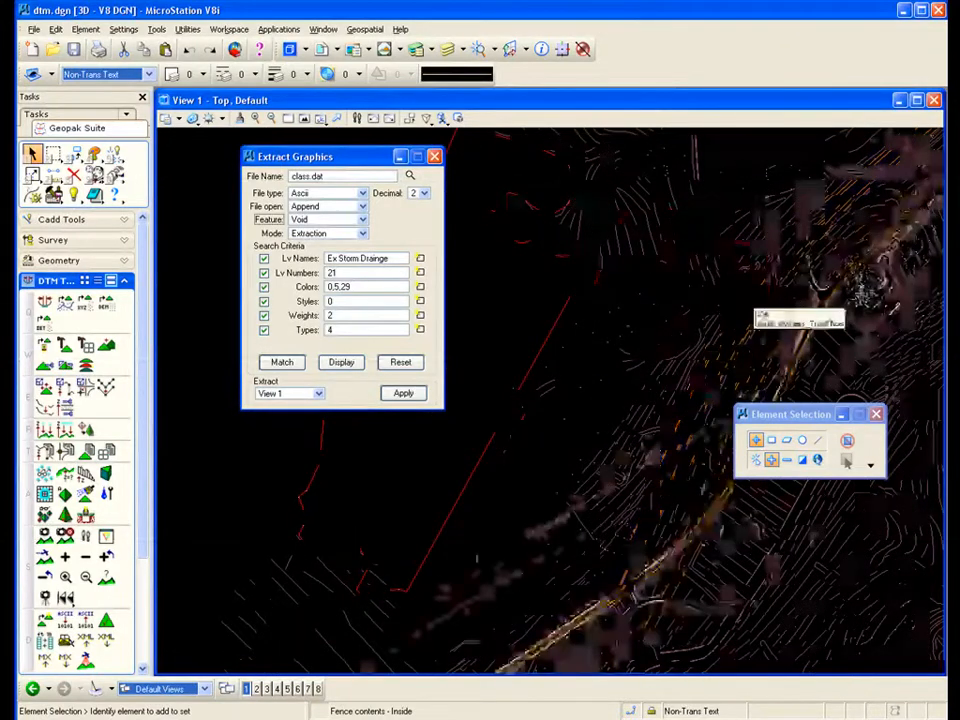
{"action": "scroll", "coordinate": [800, 305], "scroll_direction": "down", "scroll_amount": 1}
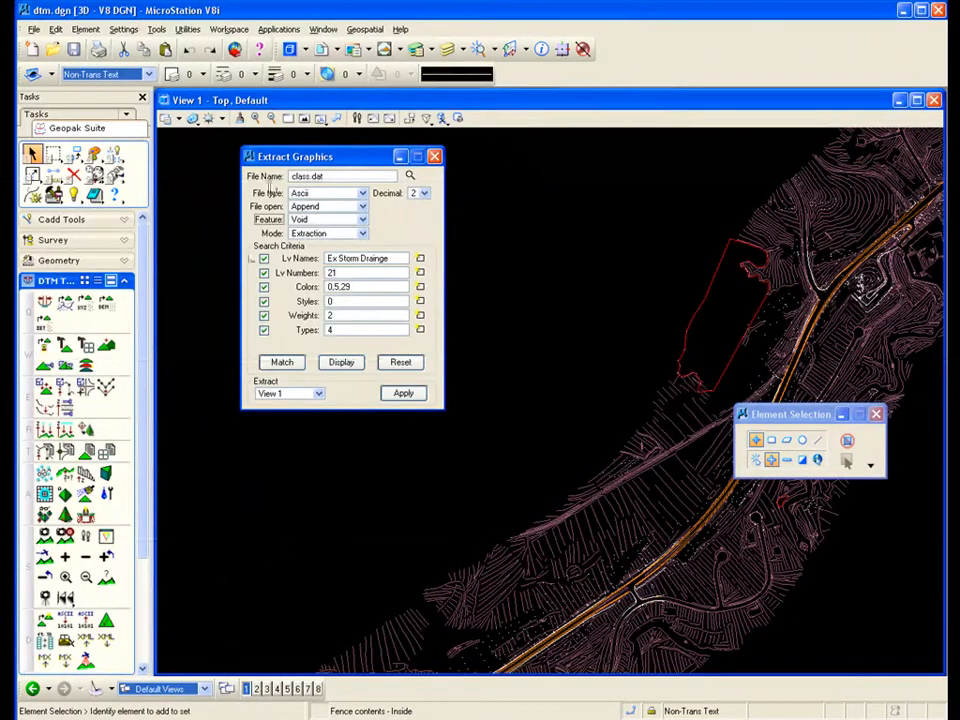
{"action": "left_click", "coordinate": [320, 118]}
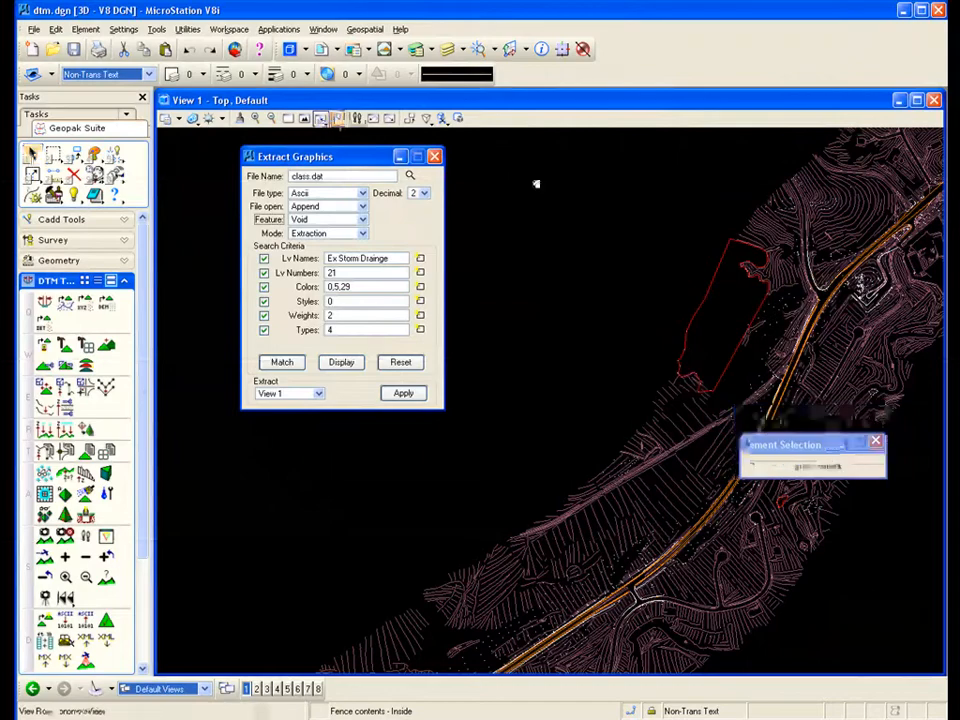
{"action": "left_click", "coordinate": [339, 119]}
{"action": "left_click_drag", "start_coordinate": [866, 290], "coordinate": [572, 515]}
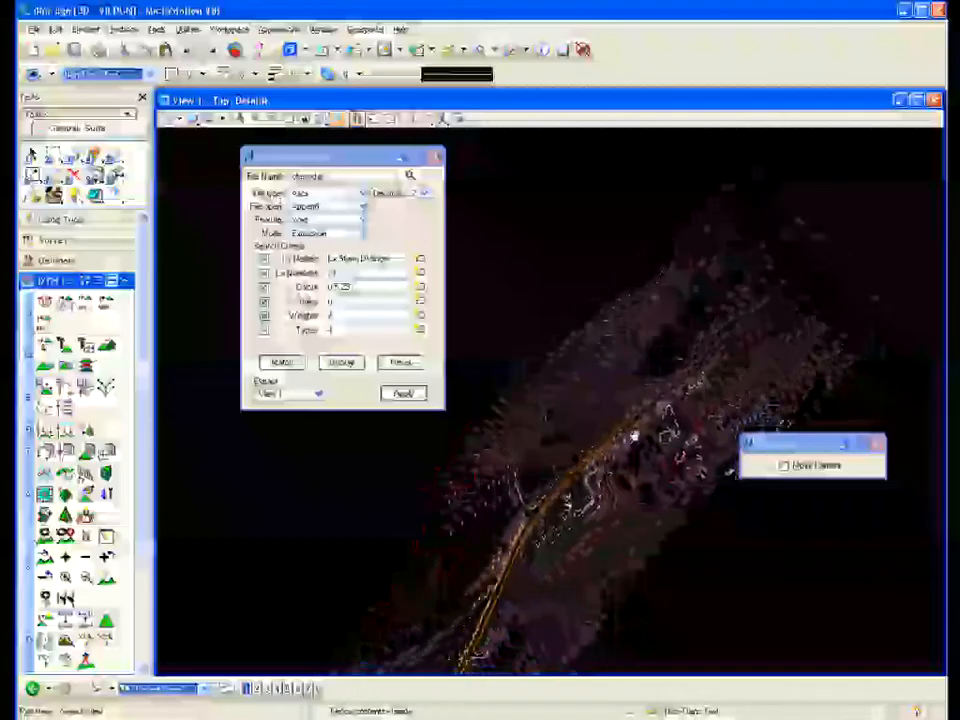
{"action": "scroll", "coordinate": [705, 446], "scroll_direction": "up", "scroll_amount": 3}
{"action": "scroll", "coordinate": [521, 420], "scroll_direction": "up", "scroll_amount": 2}
{"action": "scroll", "coordinate": [489, 386], "scroll_direction": "down", "scroll_amount": 2}
{"action": "left_click_drag", "start_coordinate": [702, 441], "coordinate": [638, 347]}
{"action": "scroll", "coordinate": [638, 347], "scroll_direction": "down", "scroll_amount": 3}
{"action": "right_click", "coordinate": [606, 550]}
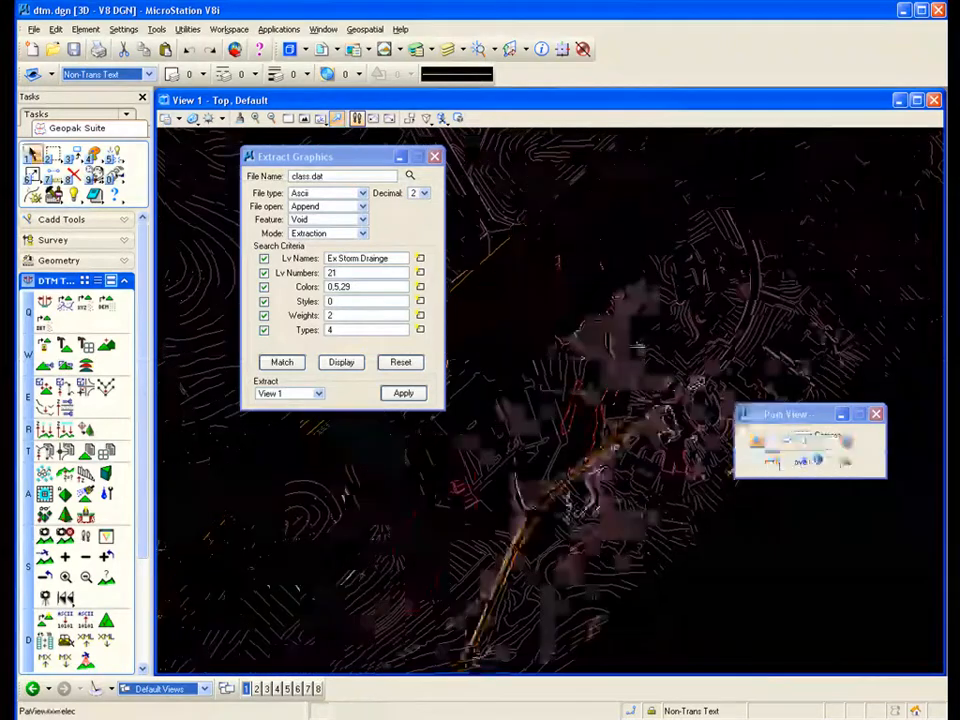
{"action": "scroll", "coordinate": [674, 453], "scroll_direction": "up", "scroll_amount": 2}
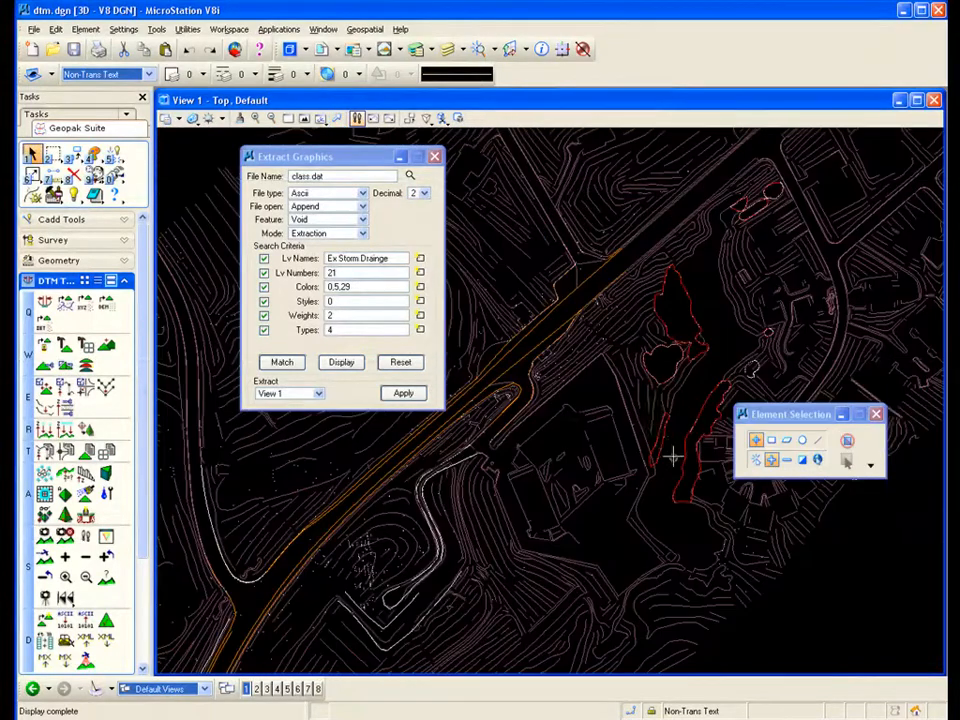
Clear the search criteria, match them to the red void outlines on the Non-Trans Text level with color 6, and preview the matching elements
{"action": "left_click", "coordinate": [398, 362]}
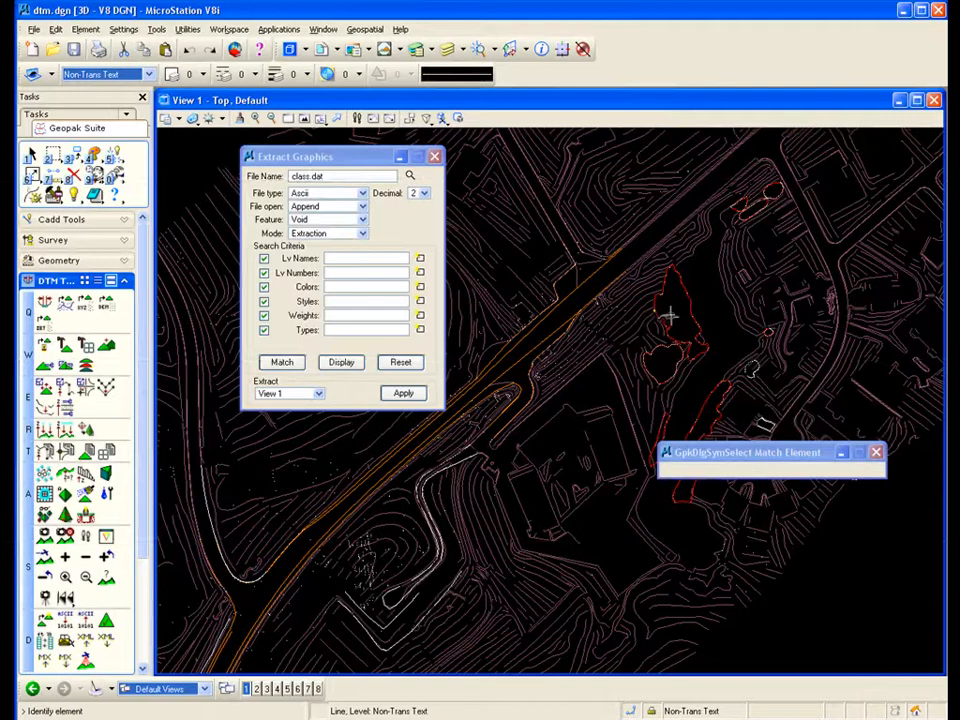
{"action": "left_click", "coordinate": [671, 315]}
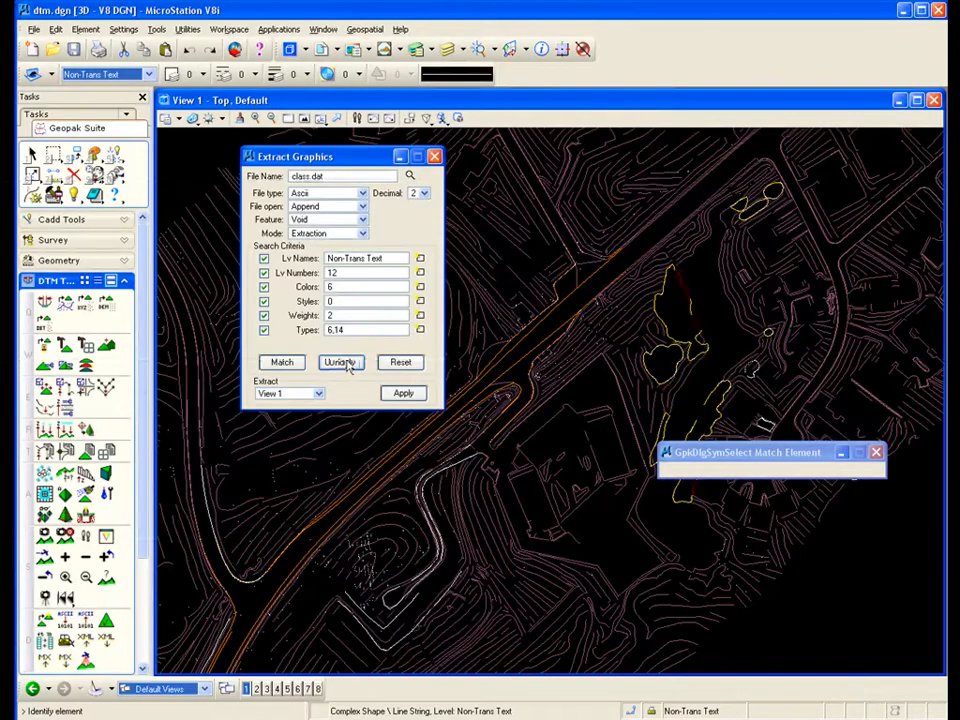
{"action": "left_click", "coordinate": [342, 362]}
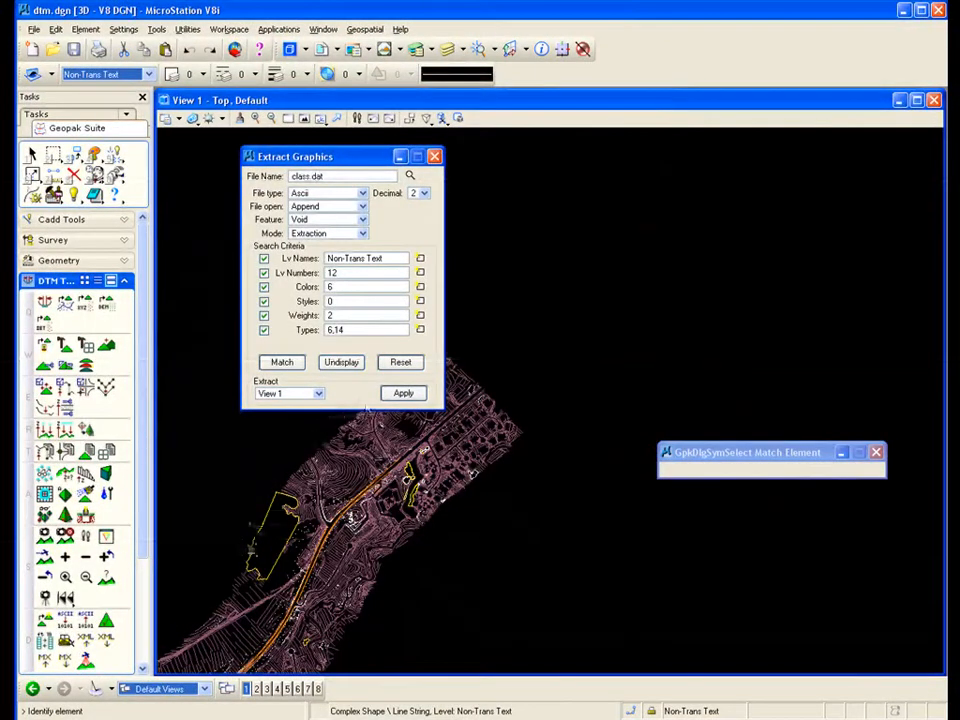
Fit the whole drawing in View 1 and append the extracted voids to class.dat
{"action": "left_click", "coordinate": [342, 363]}
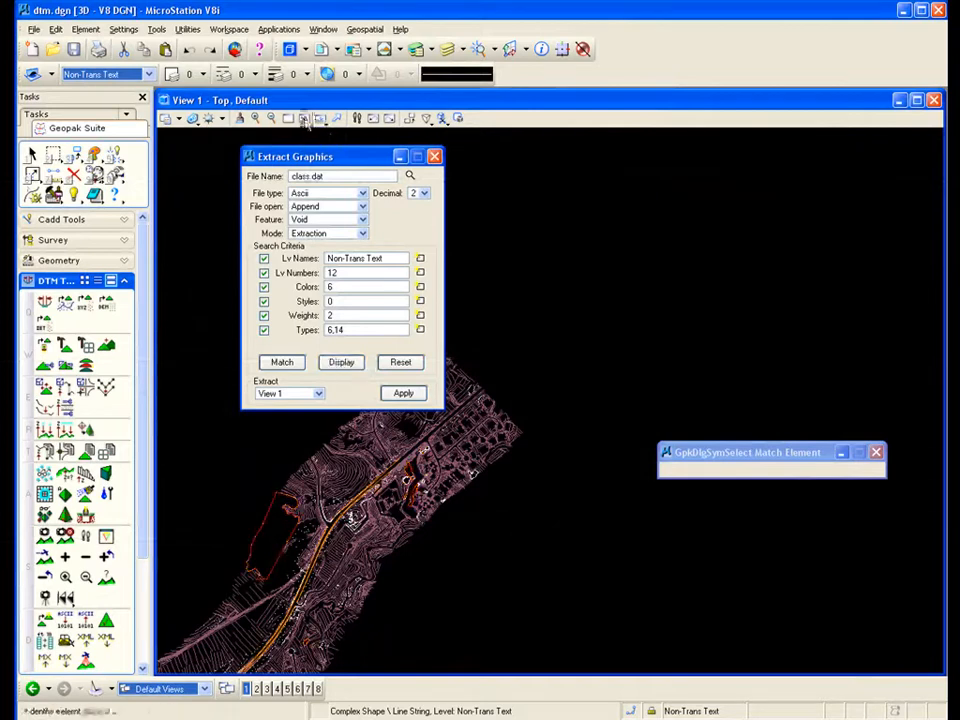
{"action": "left_click", "coordinate": [304, 118]}
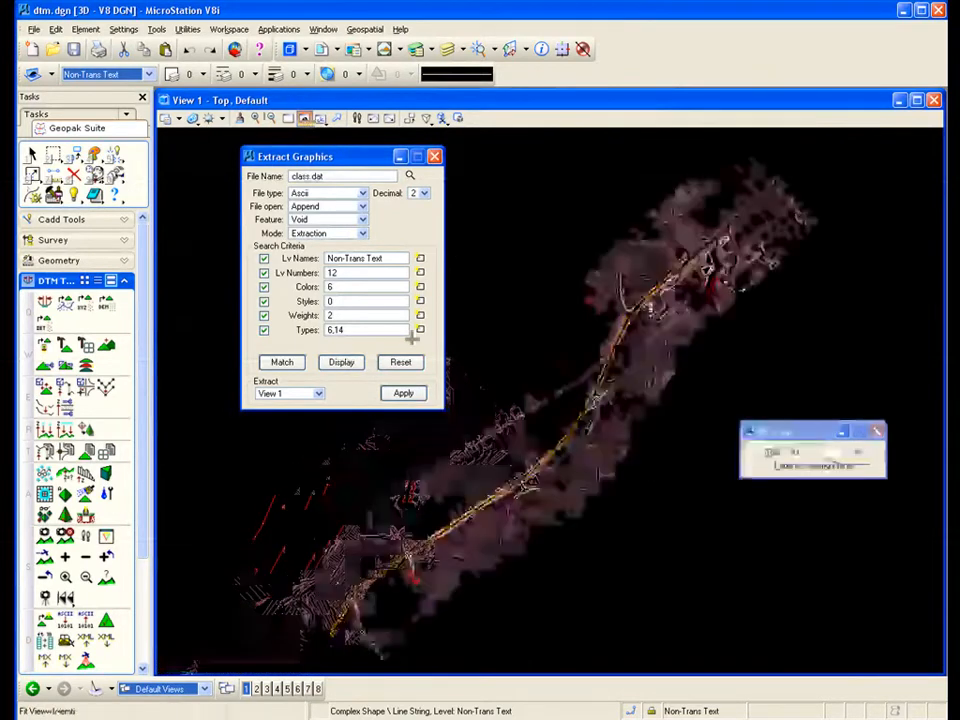
{"action": "left_click", "coordinate": [403, 394]}
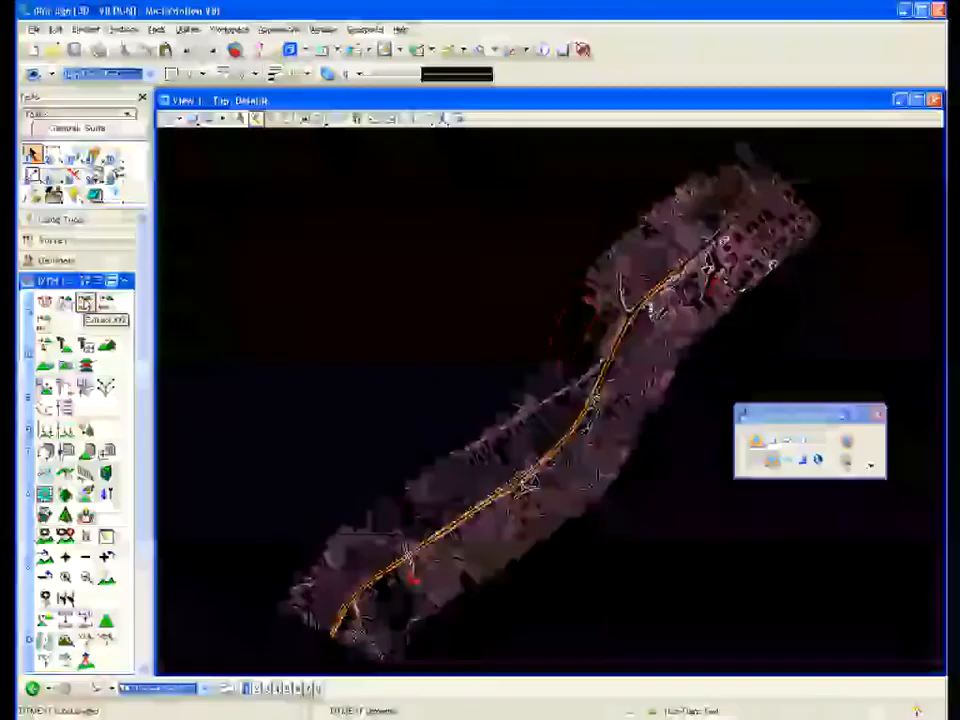
Examine how Extract XYZ assigns the coordinate columns of survey.xyz and which field types it offers
{"action": "left_click", "coordinate": [85, 303]}
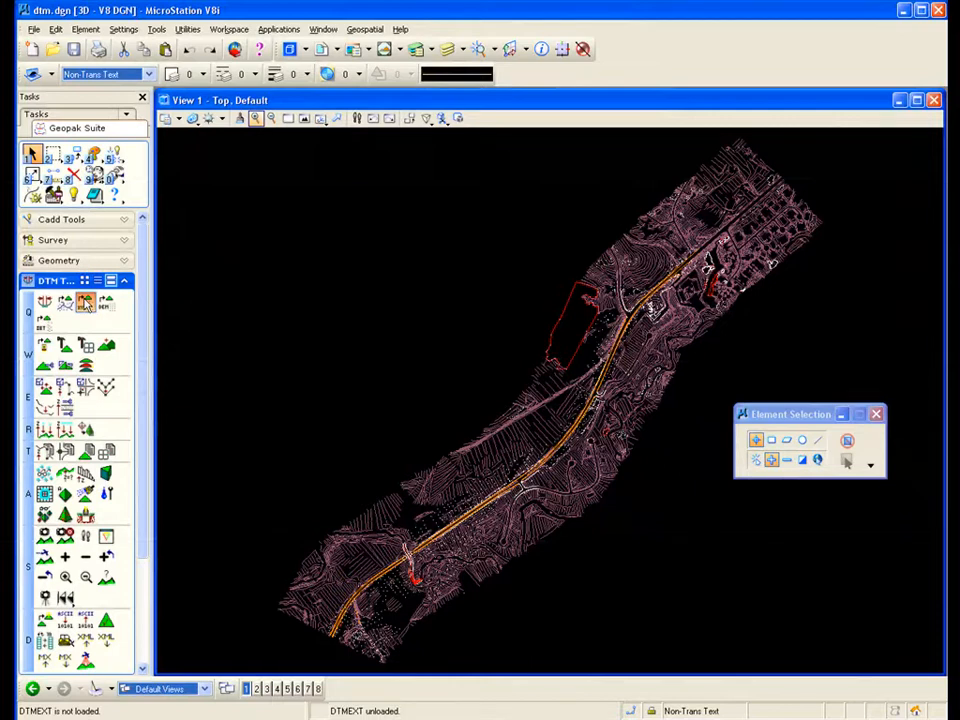
{"action": "left_click", "coordinate": [85, 303]}
{"action": "left_click_drag", "start_coordinate": [353, 149], "coordinate": [375, 174]}
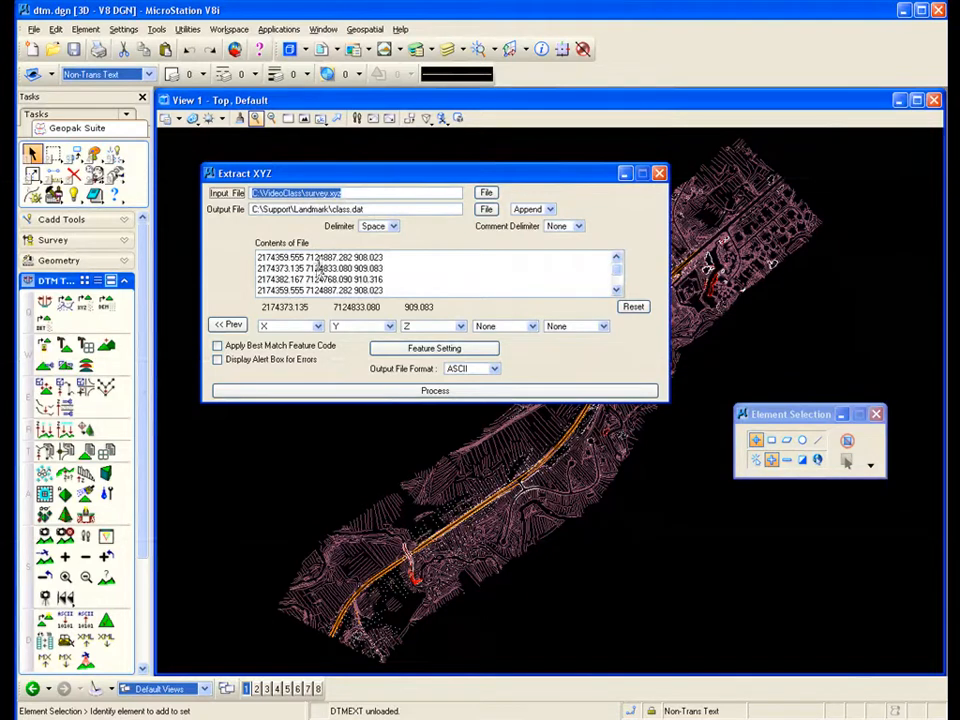
{"action": "left_click", "coordinate": [319, 258]}
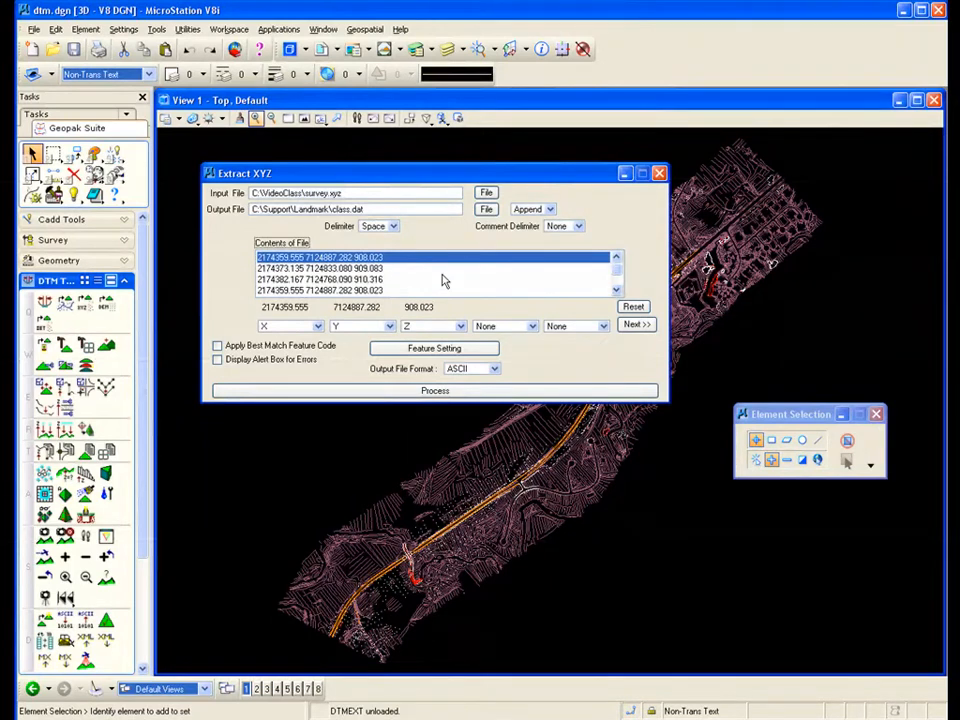
{"action": "left_click", "coordinate": [532, 327]}
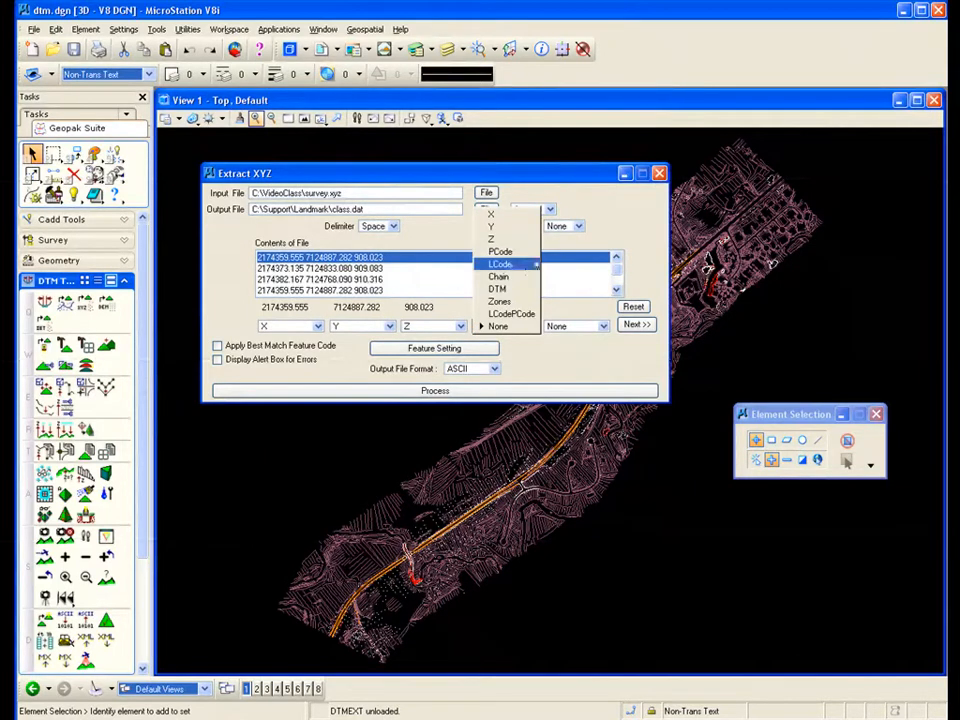
{"action": "left_click", "coordinate": [580, 284]}
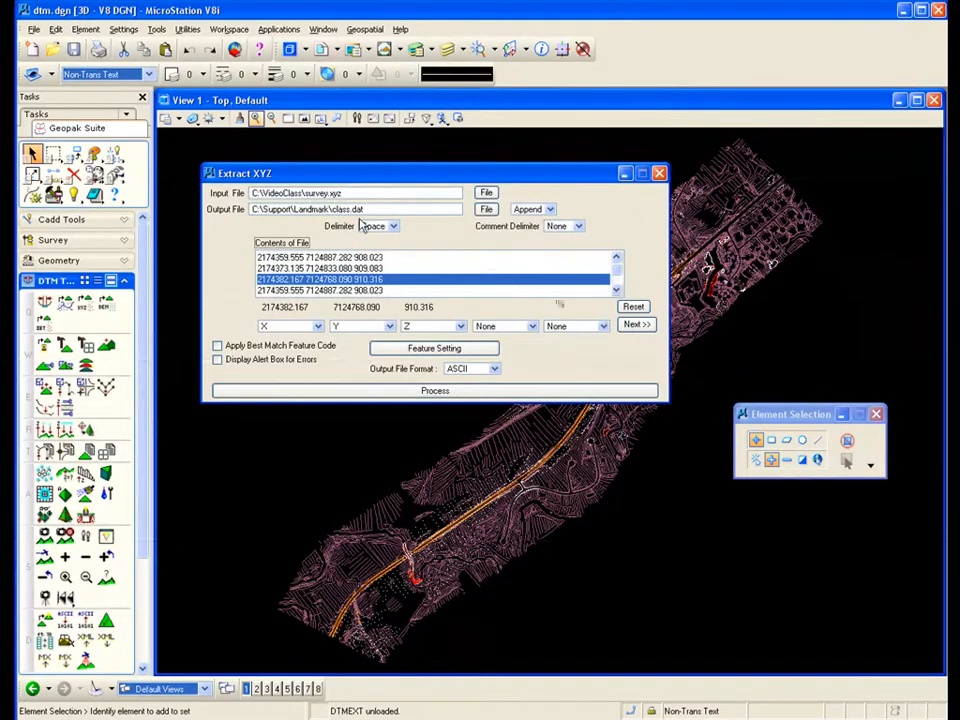
{"action": "left_click", "coordinate": [659, 173]}
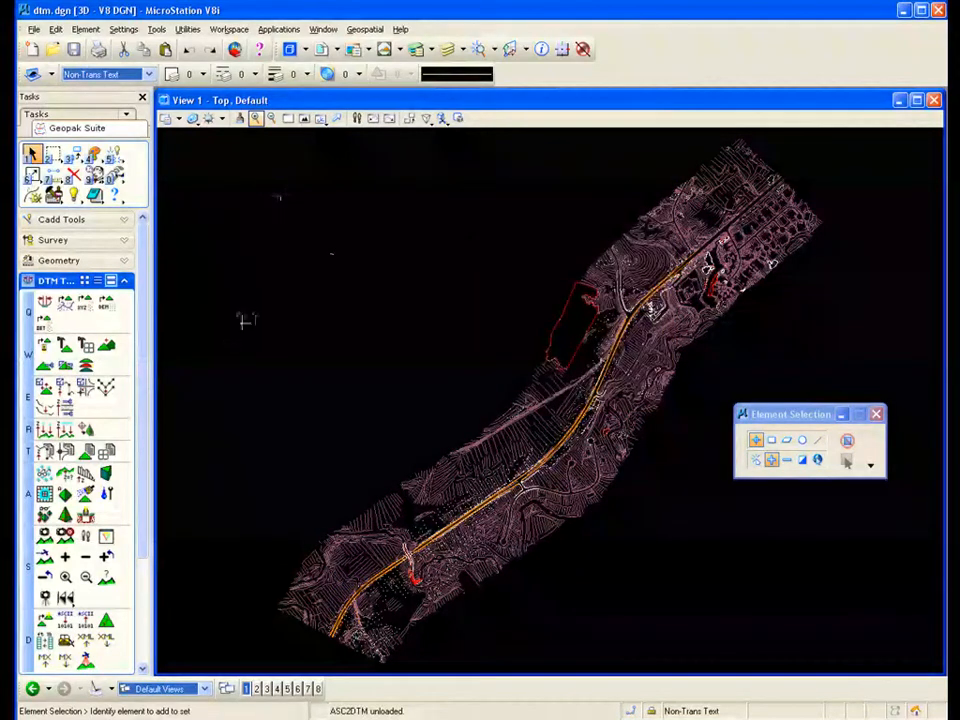
Examine the input, output and mode options of the Extract Set Format tool
{"action": "left_click", "coordinate": [106, 304]}
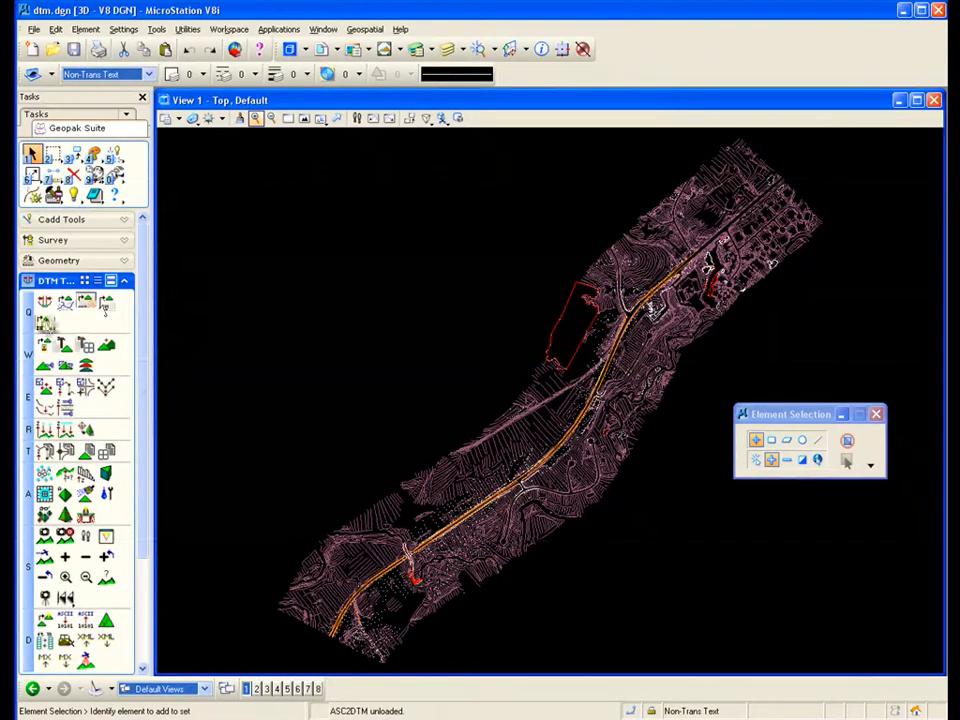
{"action": "left_click", "coordinate": [44, 322]}
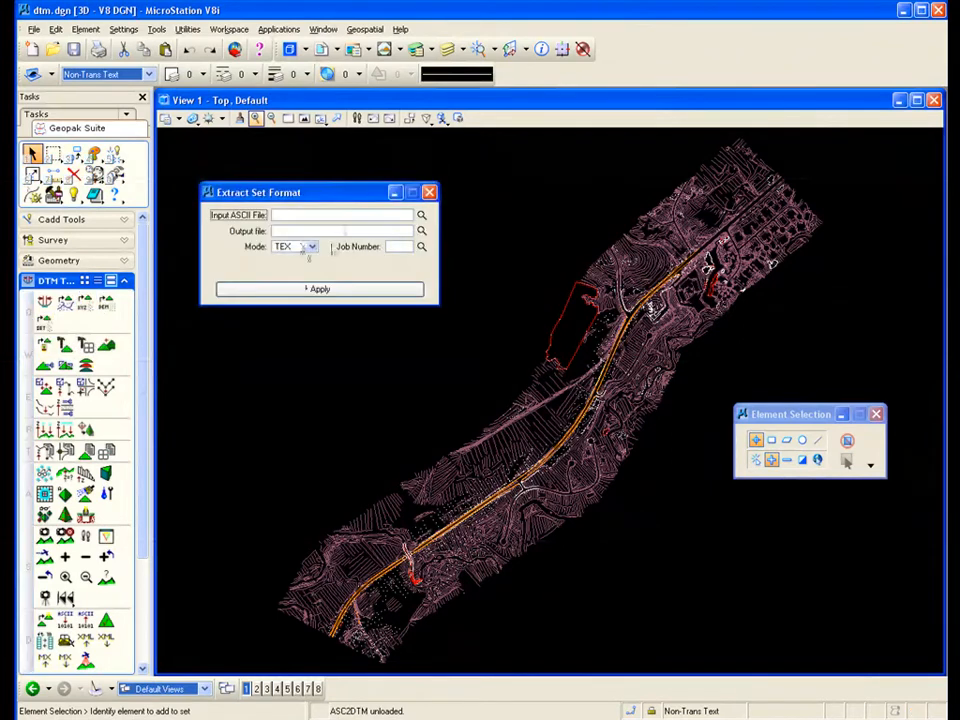
{"action": "left_click", "coordinate": [311, 247]}
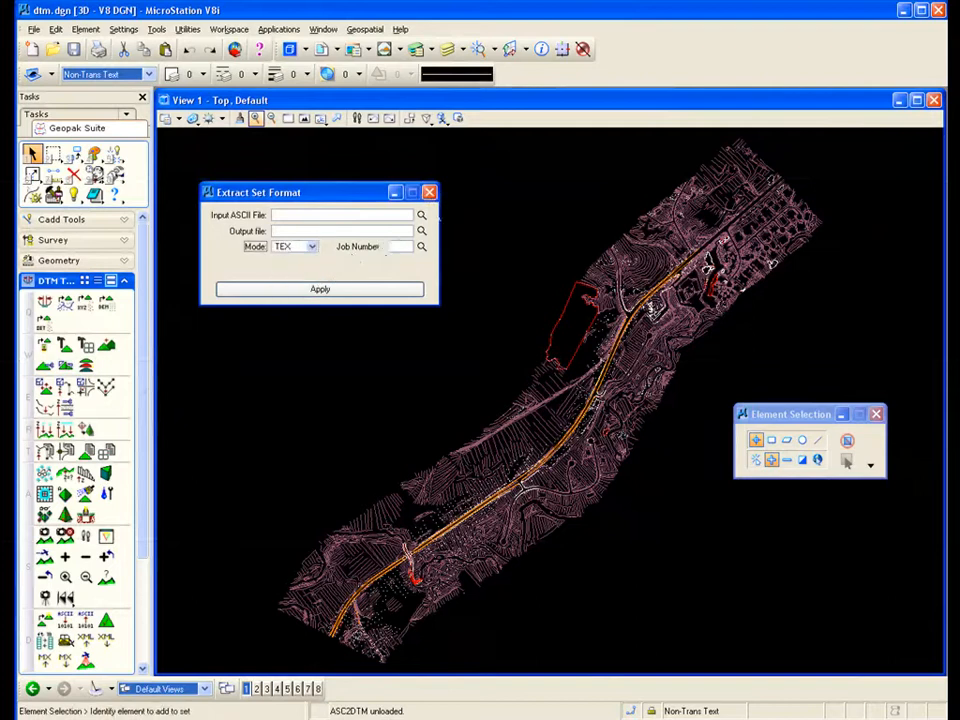
{"action": "left_click", "coordinate": [429, 191]}
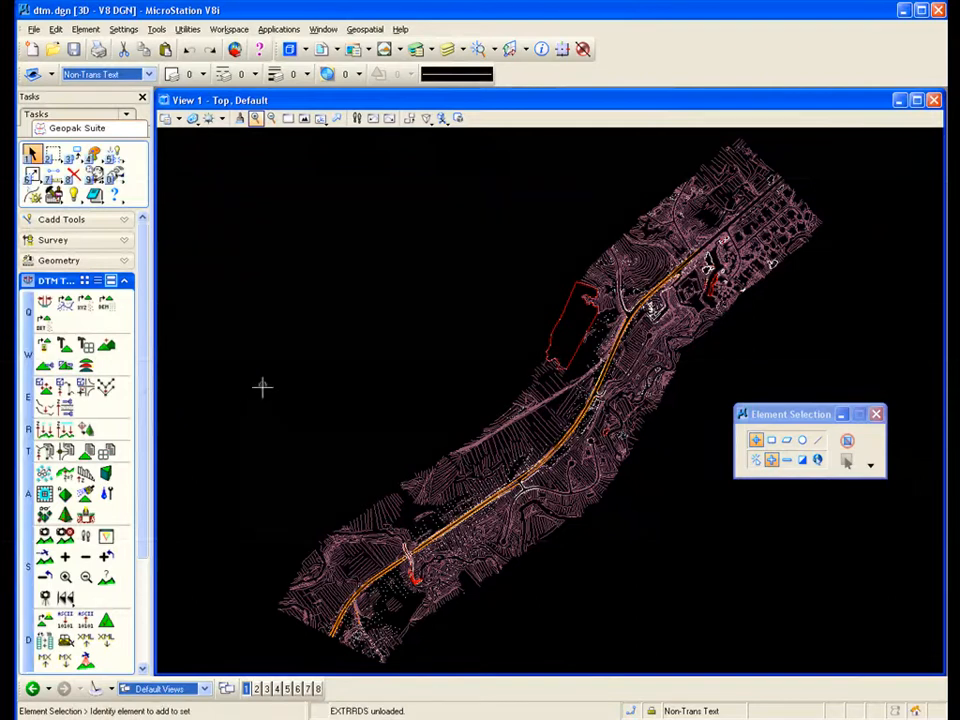
Set up Build Triangles with class.dat as the data file and class.tin as the TIN file
{"action": "left_click", "coordinate": [65, 346]}
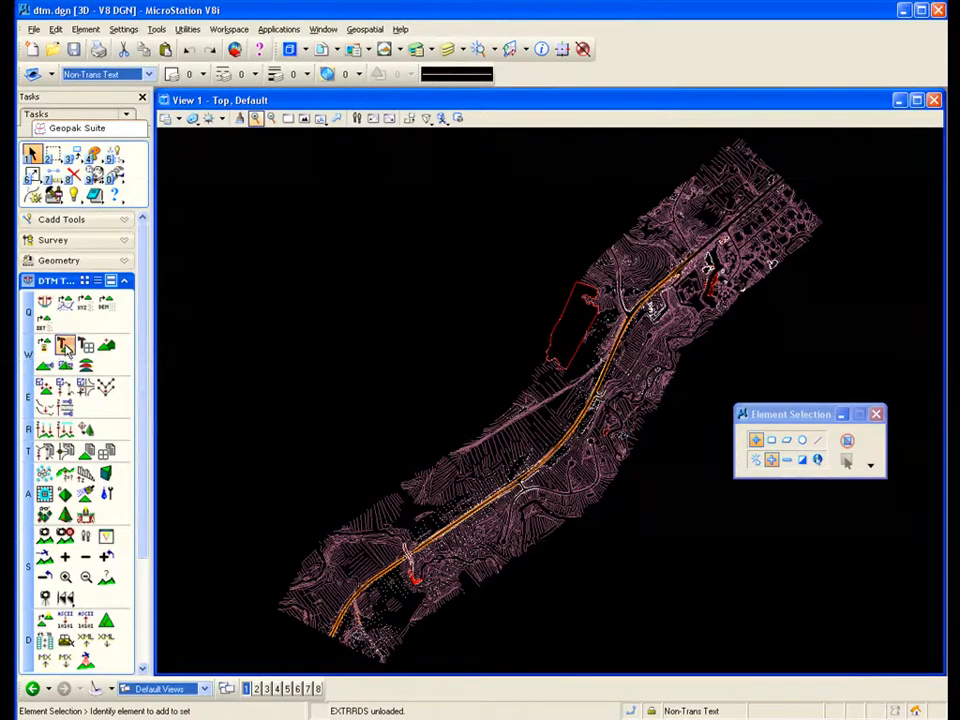
{"action": "left_click", "coordinate": [65, 345]}
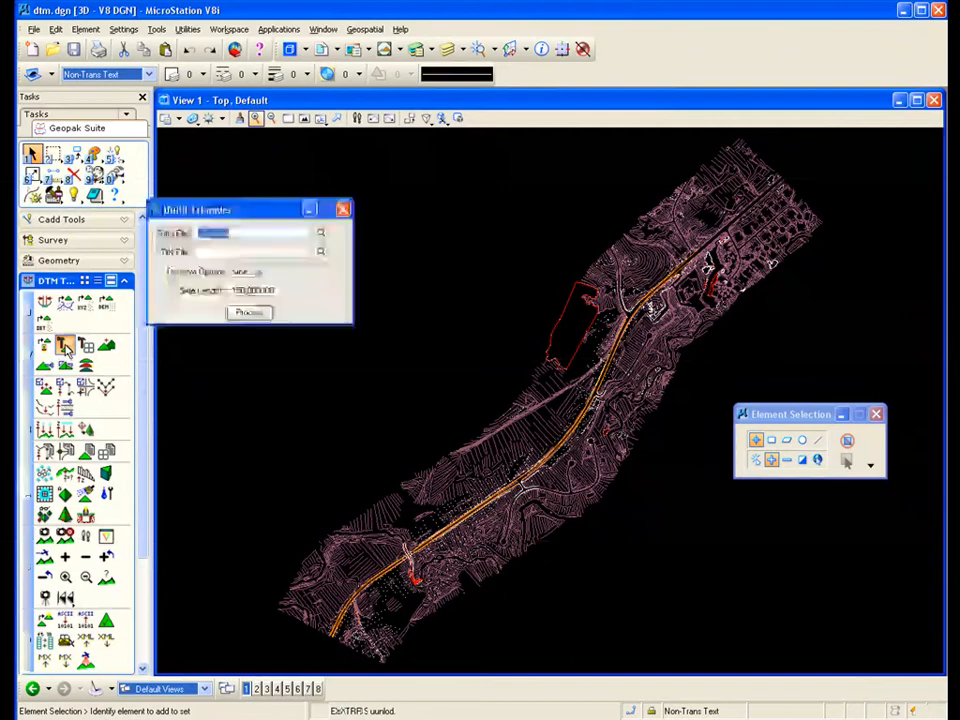
{"action": "left_click_drag", "start_coordinate": [240, 213], "coordinate": [356, 181]}
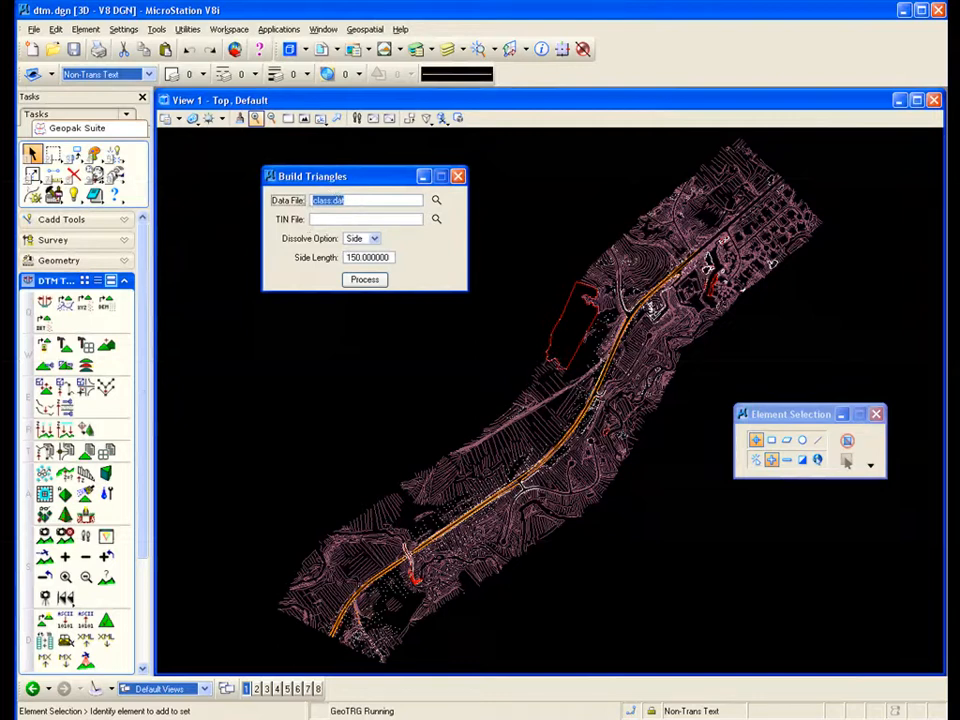
{"action": "left_click", "coordinate": [318, 220]}
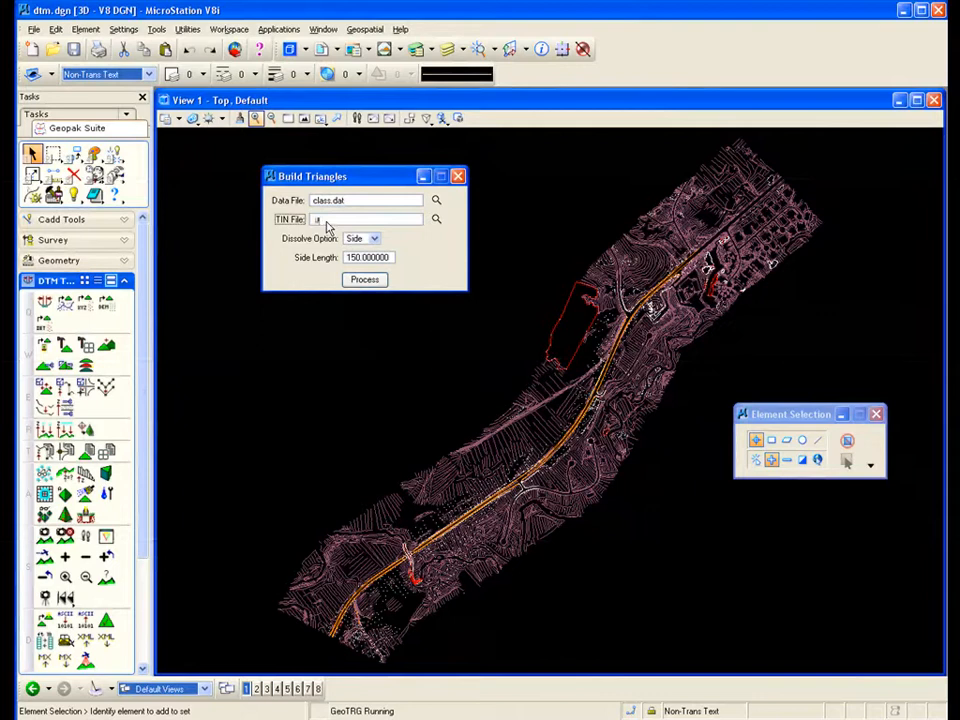
{"action": "type", "text": "class"}
Build the triangles with the Side dissolve option at length 150, overwriting the existing class.tin, and fit the whole drawing in the view
{"action": "scroll", "coordinate": [470, 594], "scroll_direction": "up", "scroll_amount": 2}
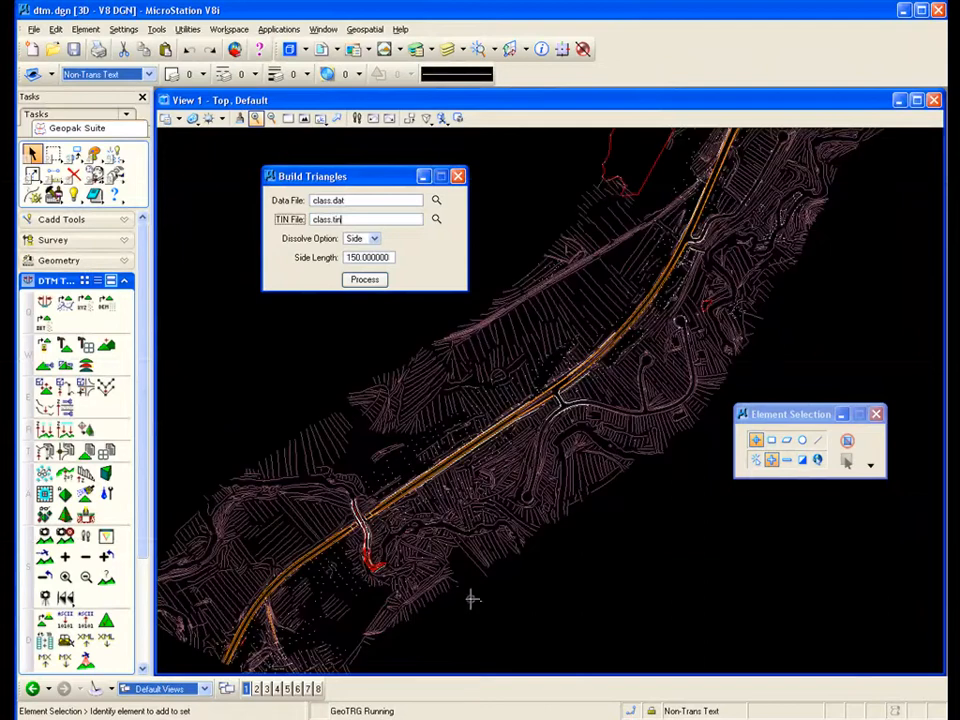
{"action": "scroll", "coordinate": [470, 603], "scroll_direction": "up", "scroll_amount": 1}
{"action": "scroll", "coordinate": [467, 604], "scroll_direction": "up", "scroll_amount": 1}
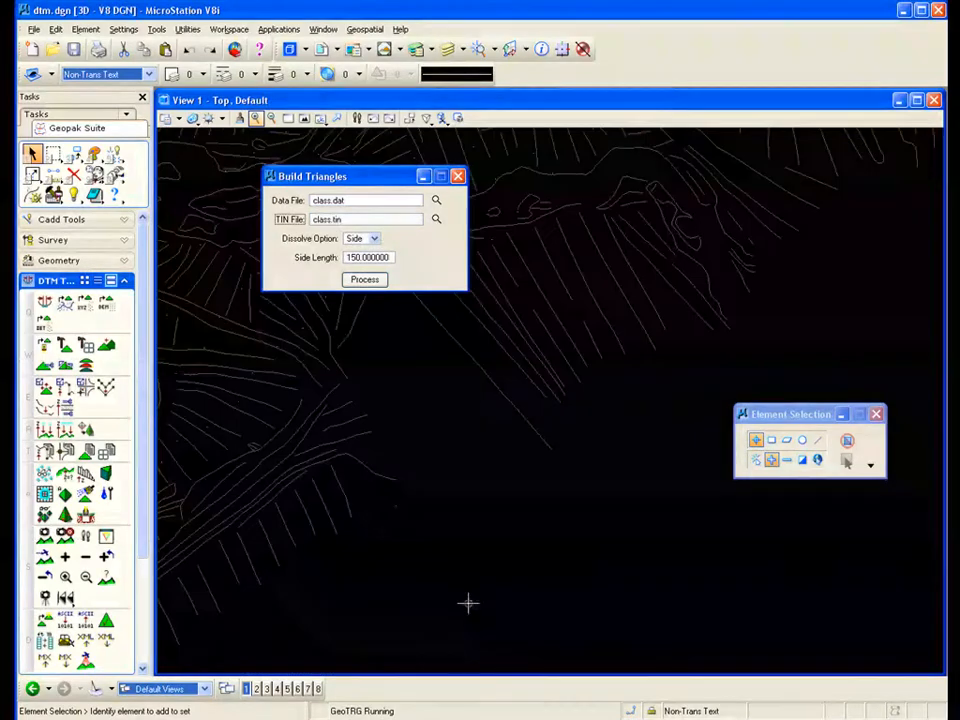
{"action": "left_click_drag", "start_coordinate": [364, 176], "coordinate": [807, 205]}
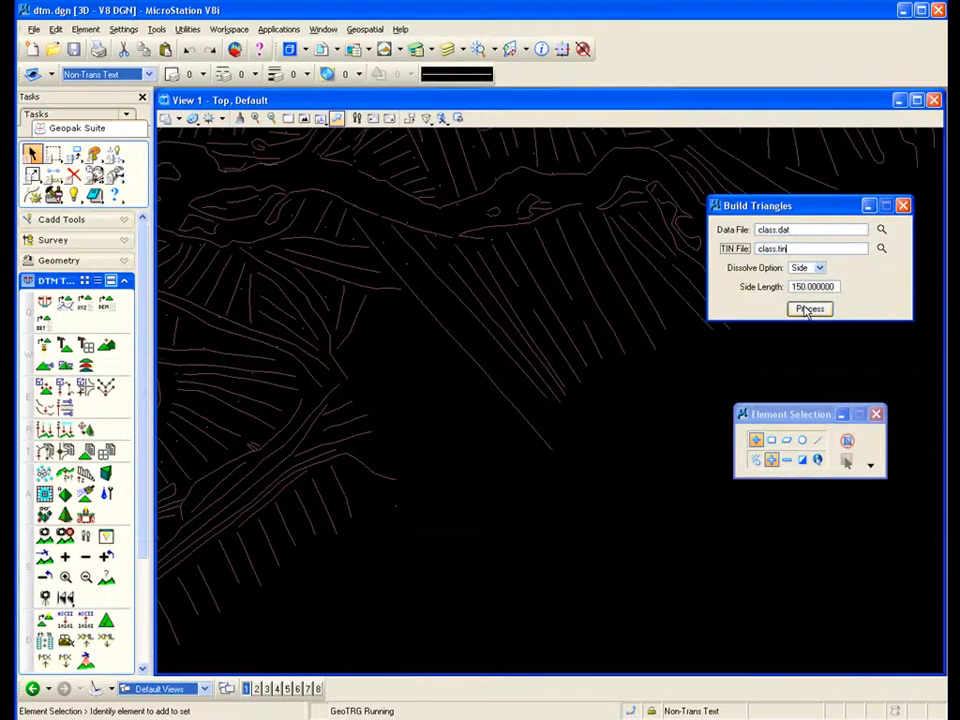
{"action": "left_click", "coordinate": [808, 310]}
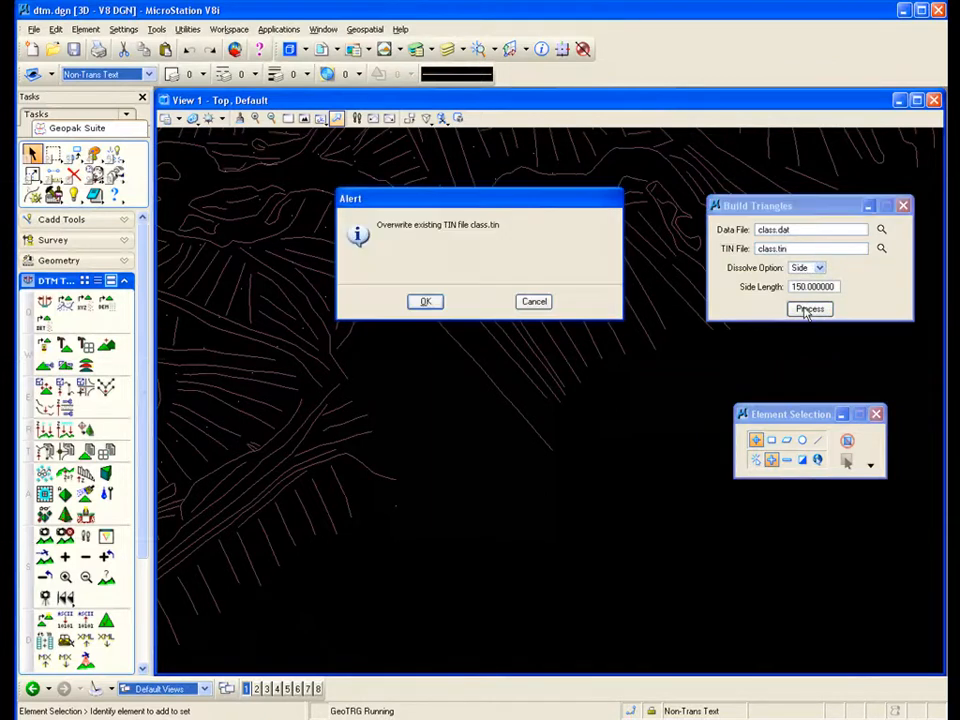
{"action": "left_click", "coordinate": [425, 302]}
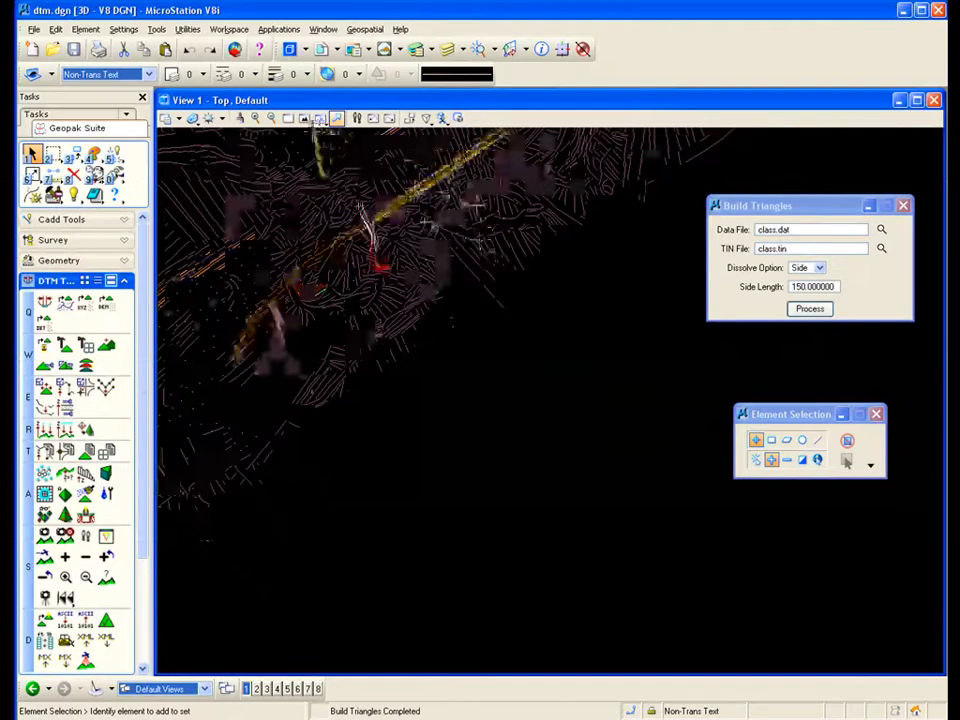
{"action": "left_click", "coordinate": [320, 118]}
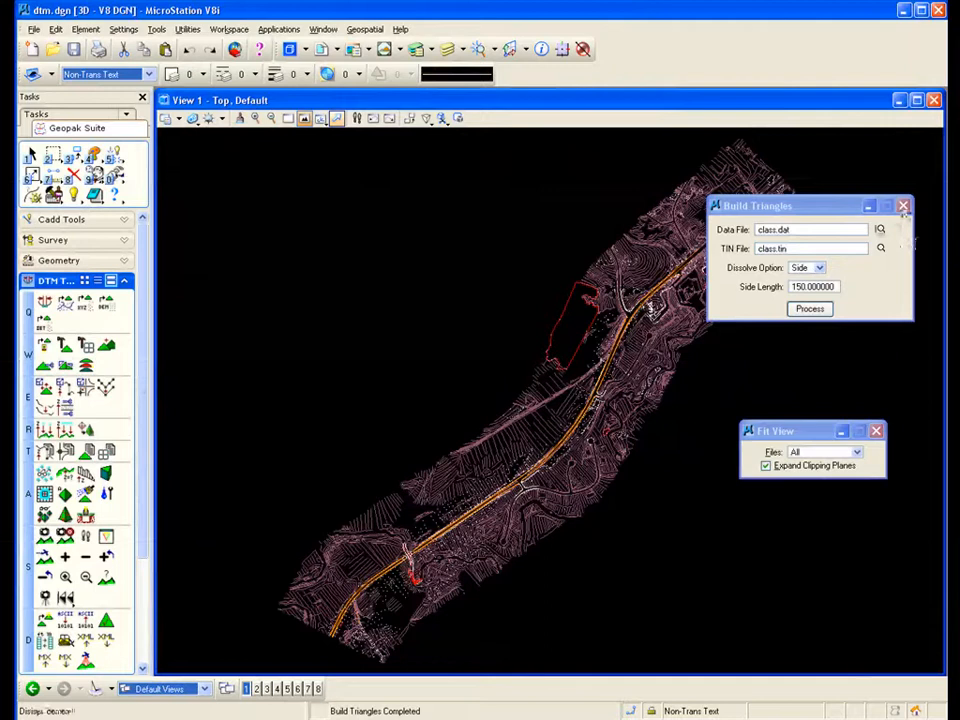
{"action": "left_click", "coordinate": [903, 206]}
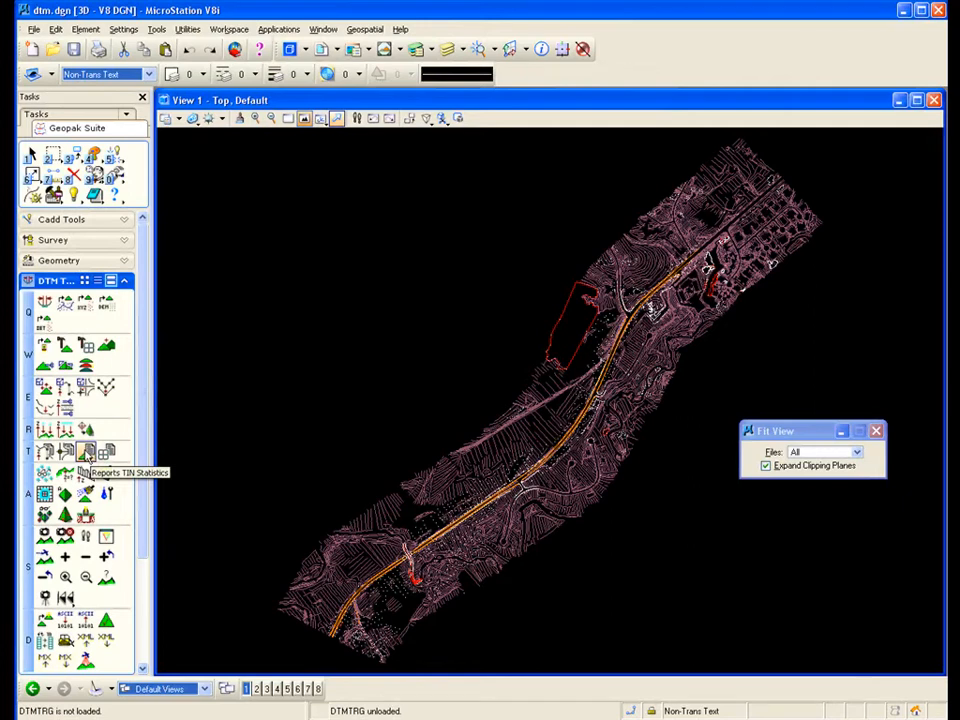
Report the TIN statistics of class.tin with 0 decimal points and review its feature counts and coordinate ranges
{"action": "left_click", "coordinate": [87, 453]}
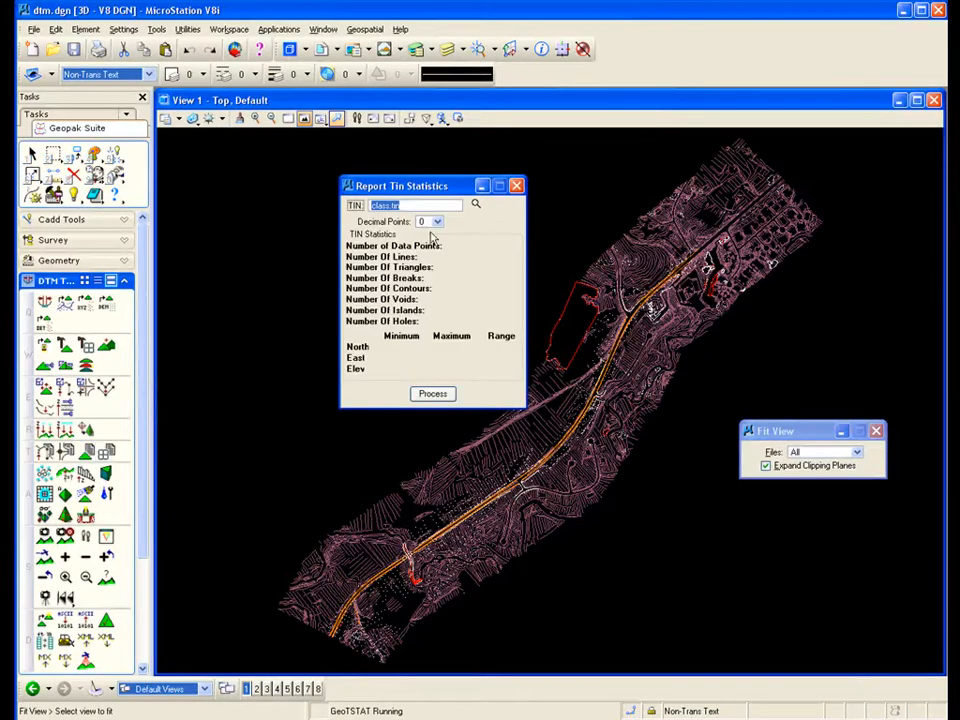
{"action": "left_click_drag", "start_coordinate": [441, 186], "coordinate": [356, 174]}
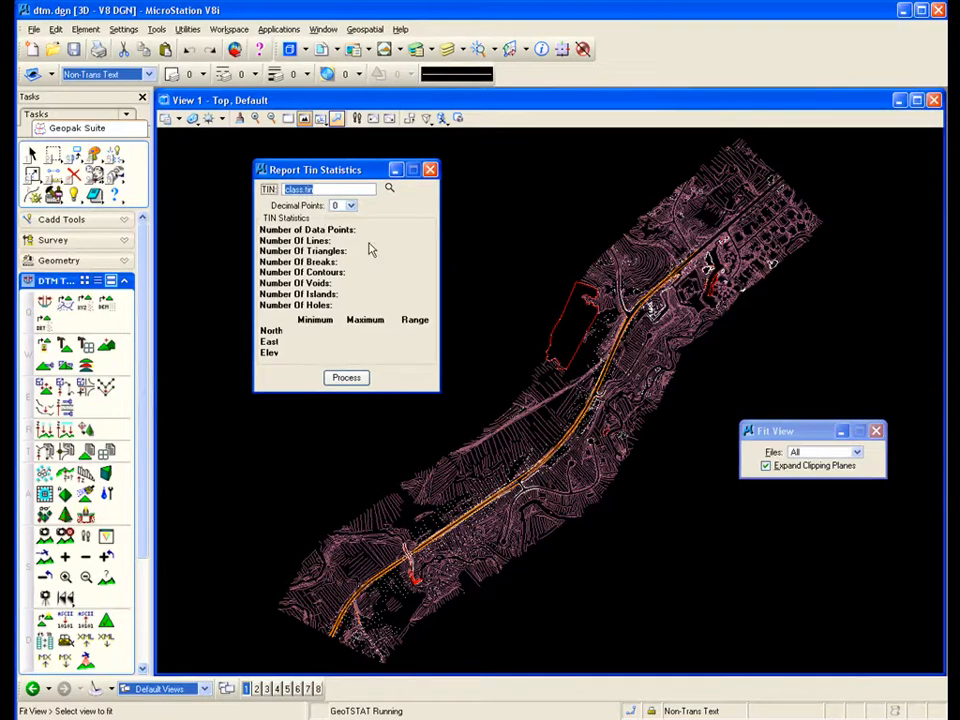
{"action": "left_click", "coordinate": [346, 378]}
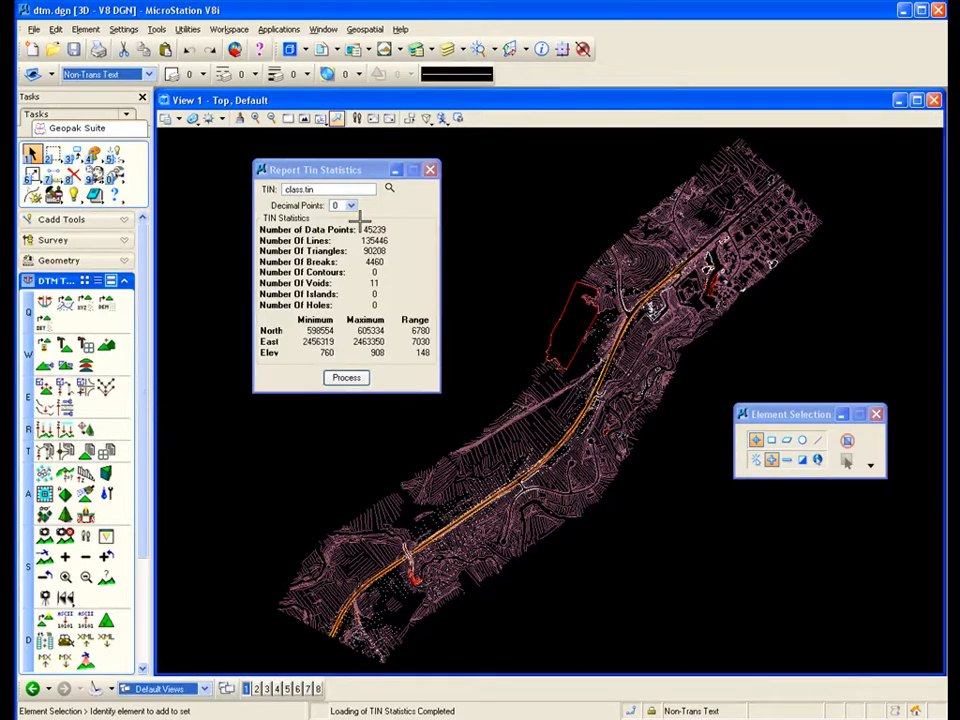
{"action": "left_click", "coordinate": [430, 171]}
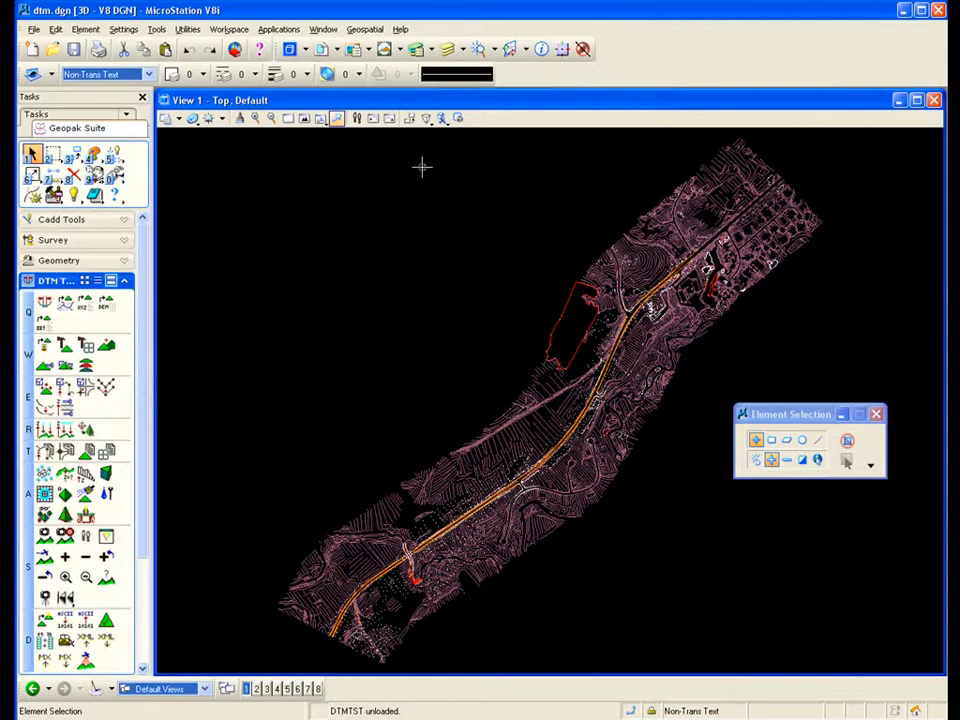
Open Load DTM Features for class.tin, examine the load extent options and fit the whole drawing in the view
{"action": "left_click", "coordinate": [44, 475]}
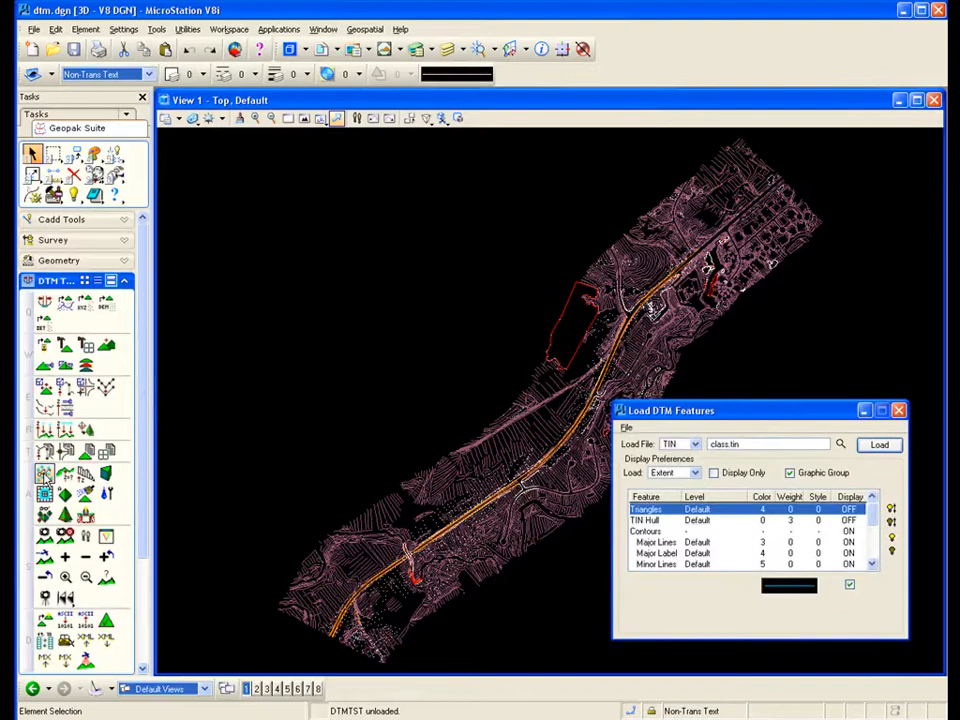
{"action": "left_click_drag", "start_coordinate": [726, 416], "coordinate": [283, 155]}
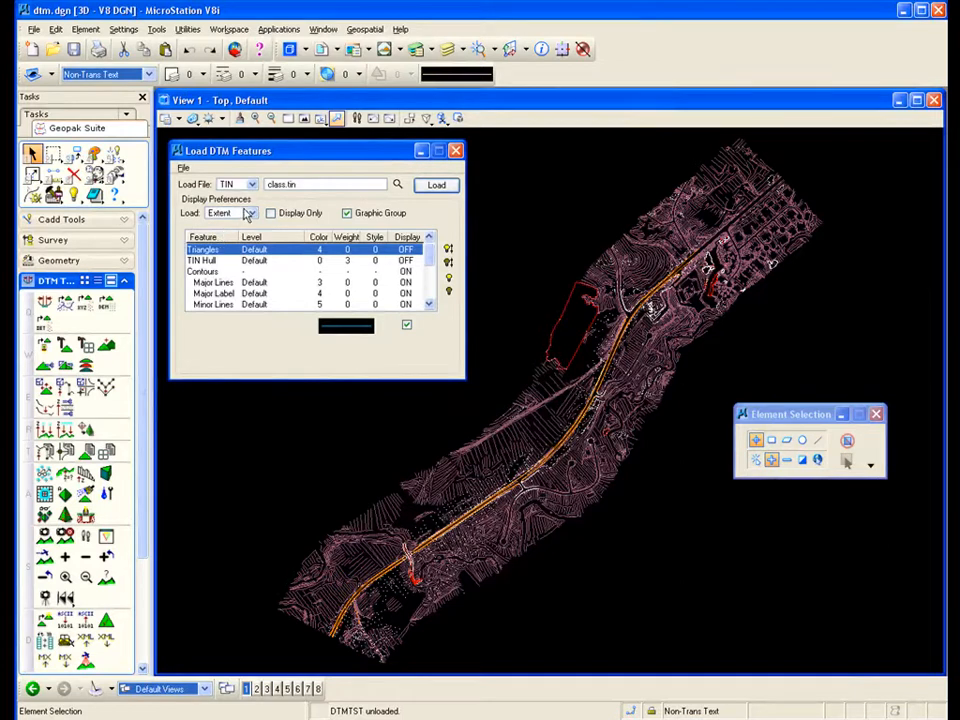
{"action": "left_click", "coordinate": [252, 213]}
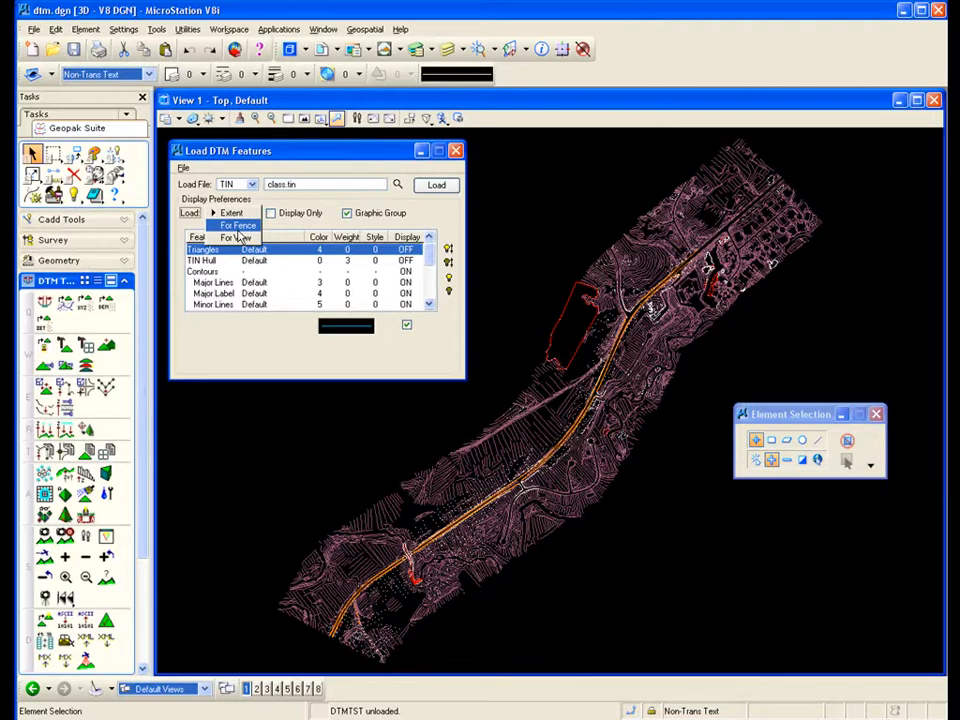
{"action": "left_click", "coordinate": [644, 394]}
{"action": "scroll", "coordinate": [597, 371], "scroll_direction": "up", "scroll_amount": 3}
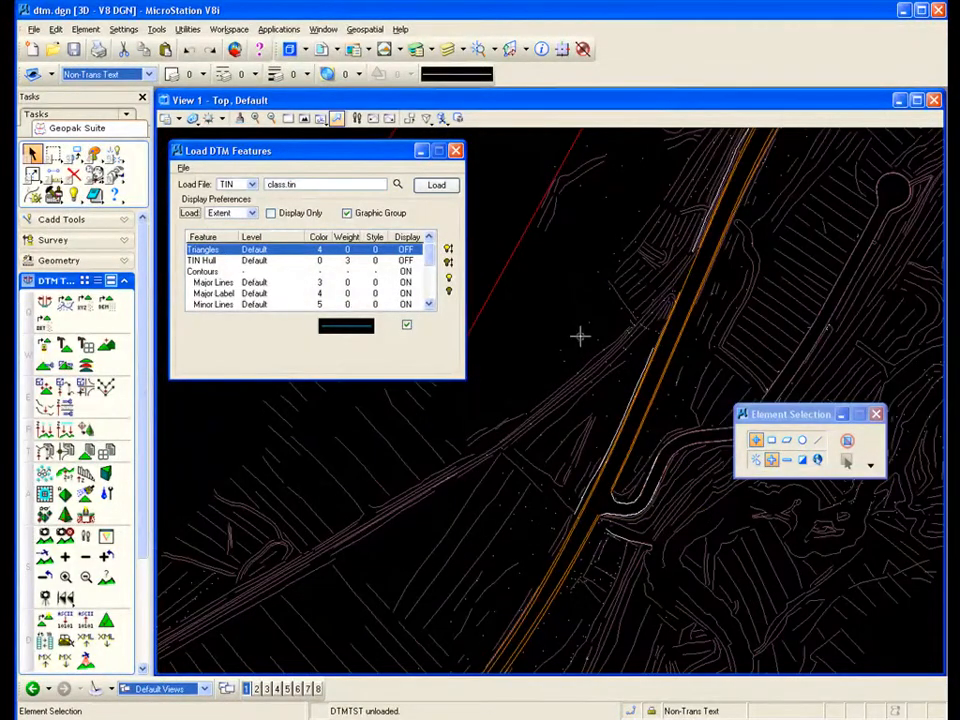
{"action": "left_click", "coordinate": [288, 119]}
{"action": "left_click", "coordinate": [304, 119]}
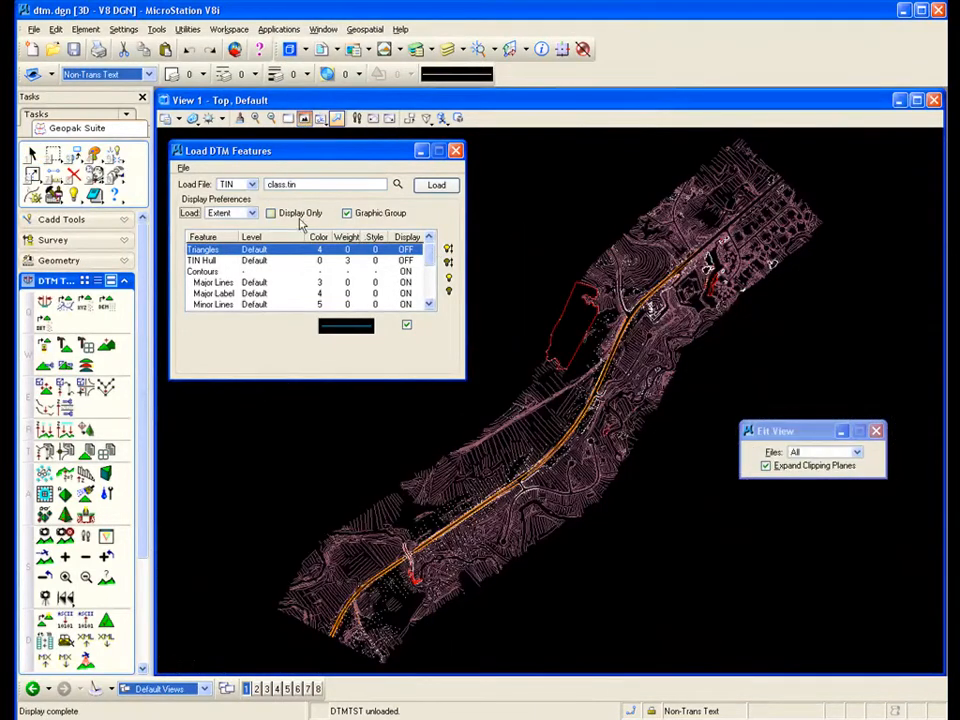
Enable Display Only for loading the DTM features and move the dialog clear of the drawing
{"action": "left_click", "coordinate": [270, 213]}
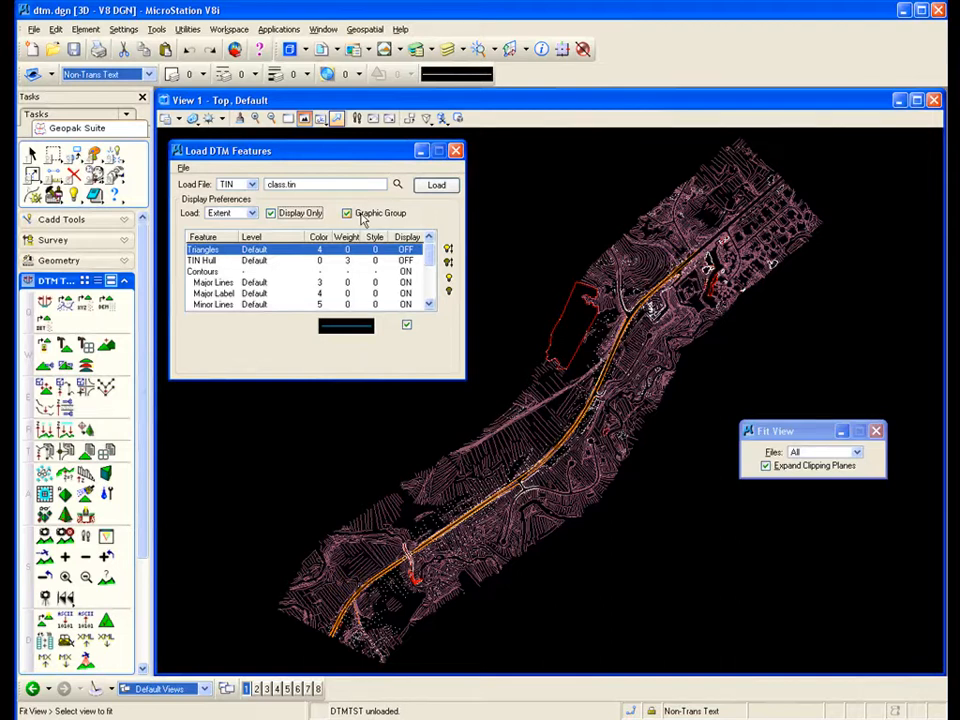
{"action": "left_click", "coordinate": [300, 215]}
{"action": "left_click", "coordinate": [295, 212]}
{"action": "left_click_drag", "start_coordinate": [343, 158], "coordinate": [333, 149]}
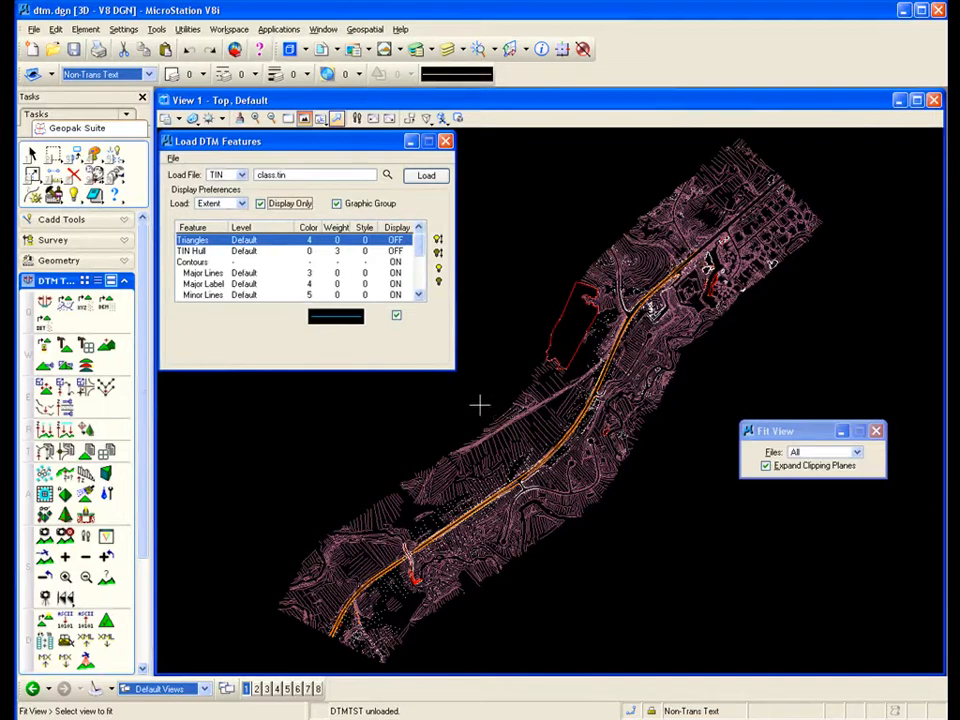
Switch off the display of all DTM features and switch on only Triangles
{"action": "left_click", "coordinate": [228, 262]}
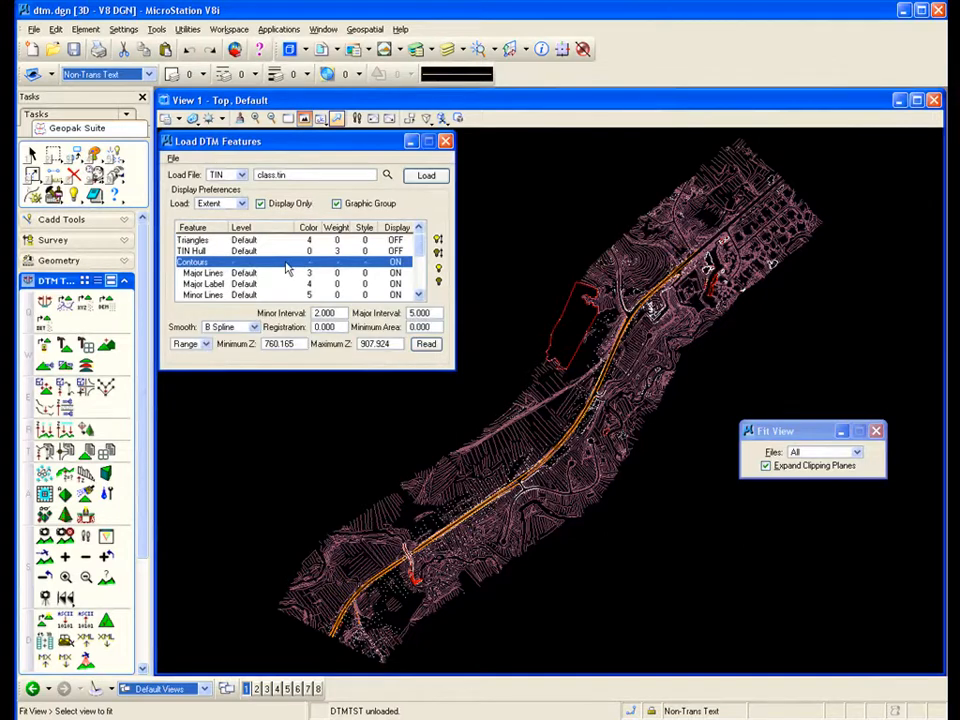
{"action": "left_click", "coordinate": [279, 241]}
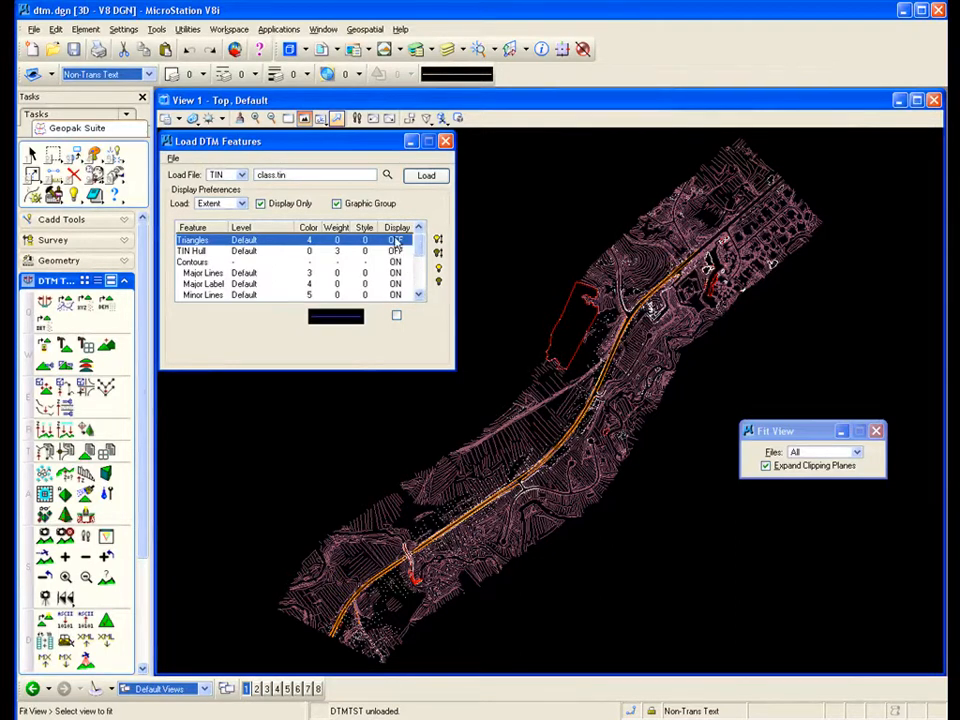
{"action": "left_click", "coordinate": [396, 315]}
{"action": "left_click", "coordinate": [396, 316]}
{"action": "left_click", "coordinate": [438, 239]}
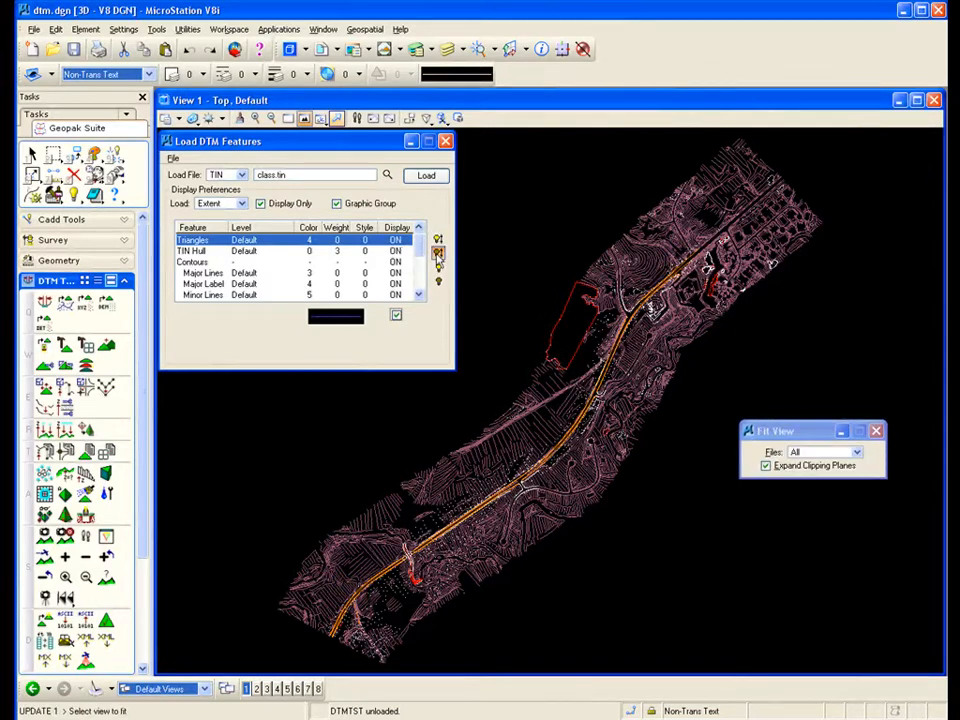
{"action": "left_click", "coordinate": [437, 253]}
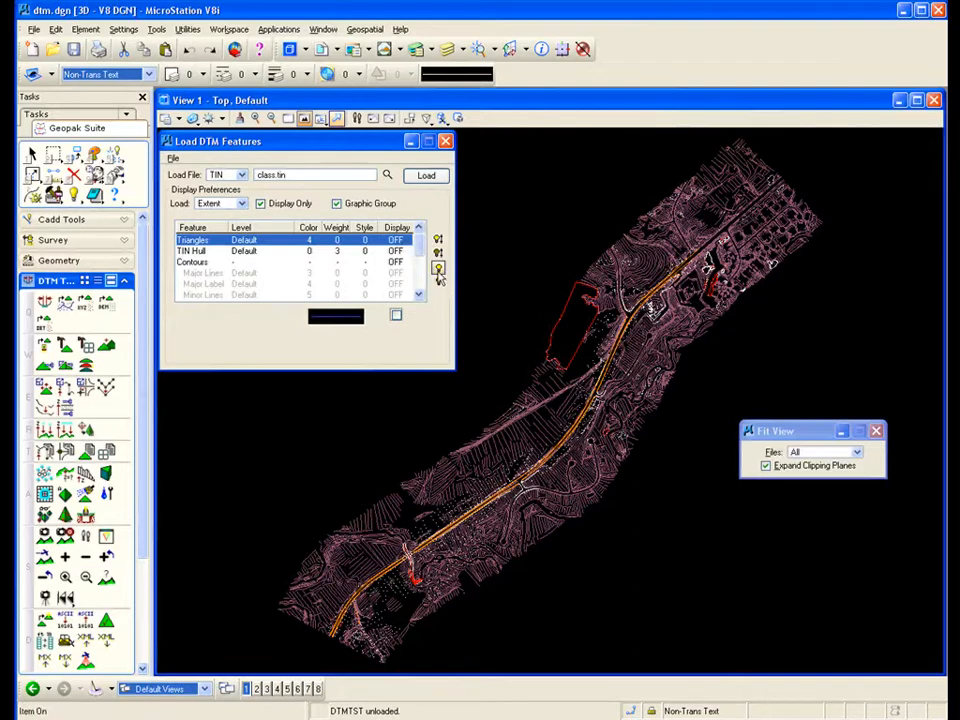
{"action": "left_click", "coordinate": [438, 268]}
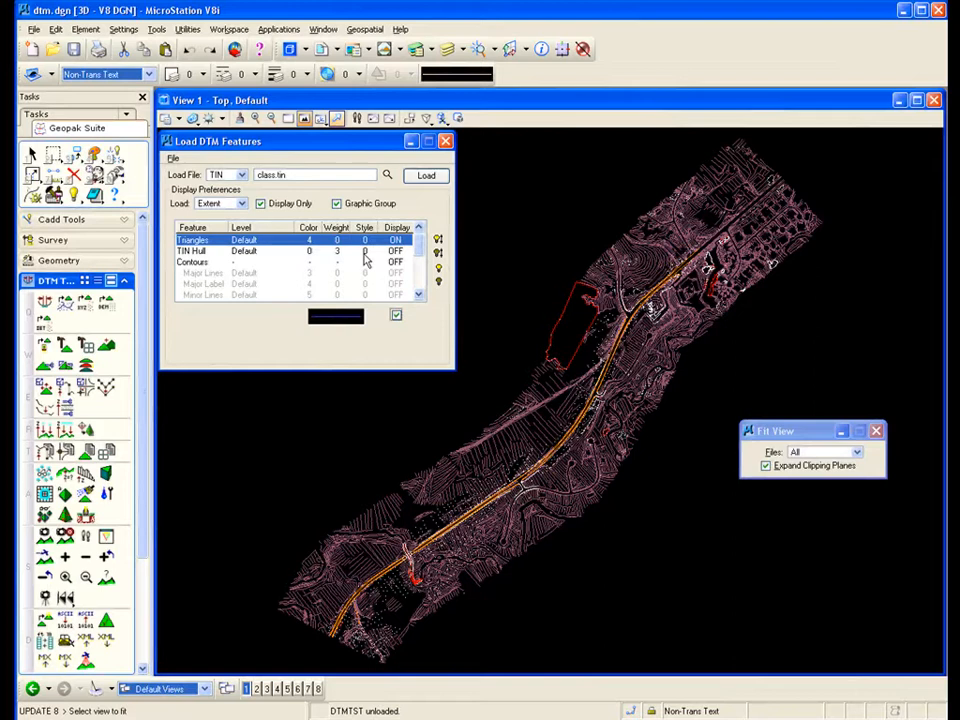
Set the symbology color of the Triangles feature to 7 (yellow)
{"action": "left_click", "coordinate": [340, 318]}
{"action": "left_click_drag", "start_coordinate": [391, 192], "coordinate": [452, 147]}
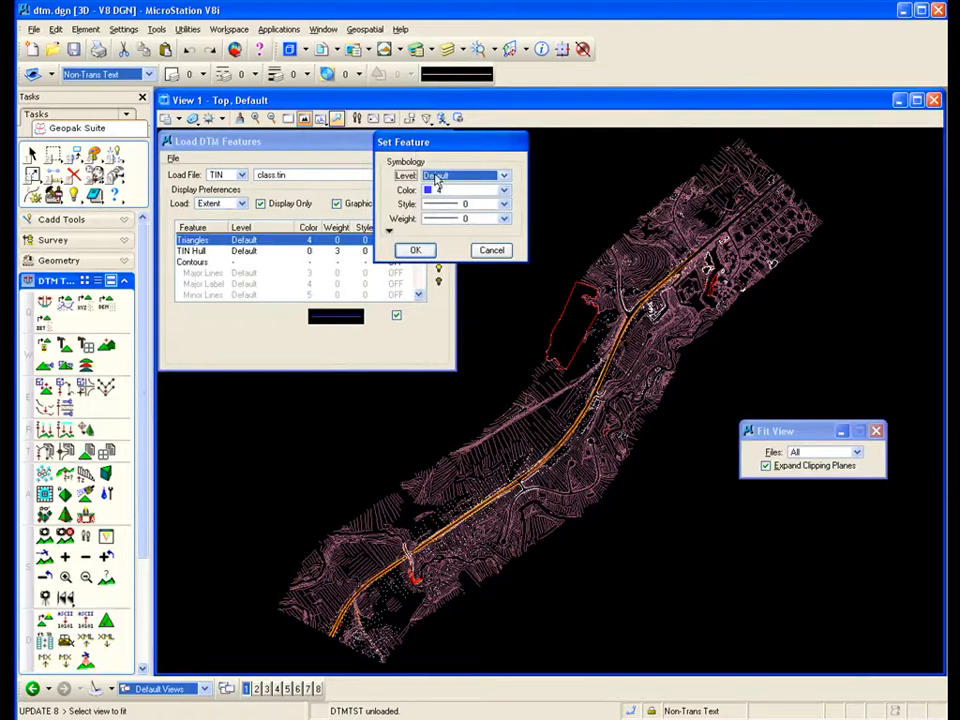
{"action": "left_click", "coordinate": [464, 190]}
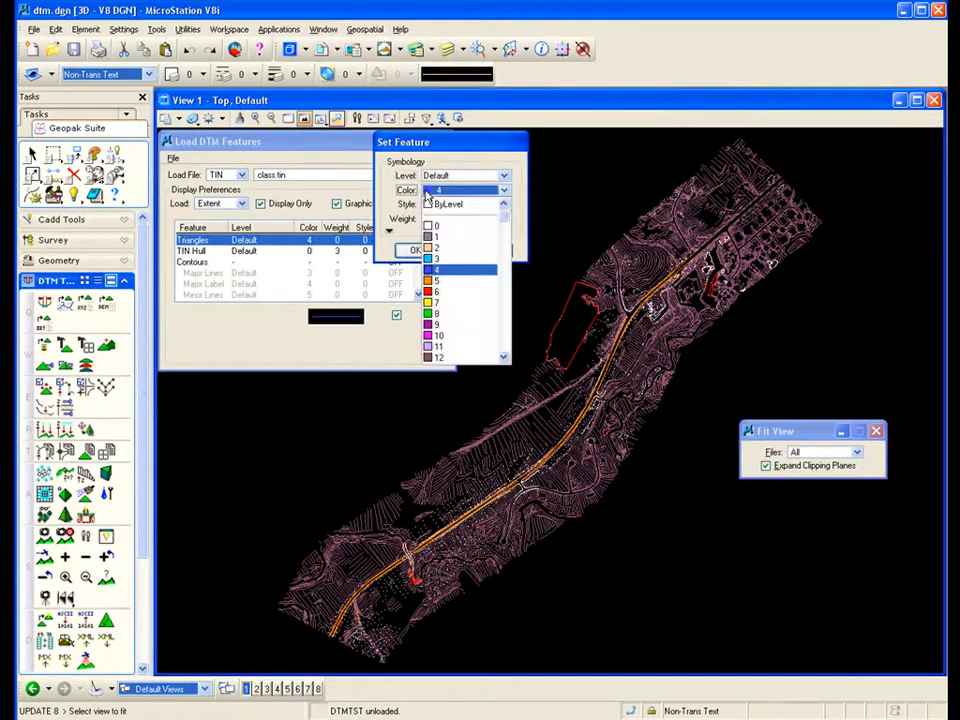
{"action": "left_click", "coordinate": [430, 302]}
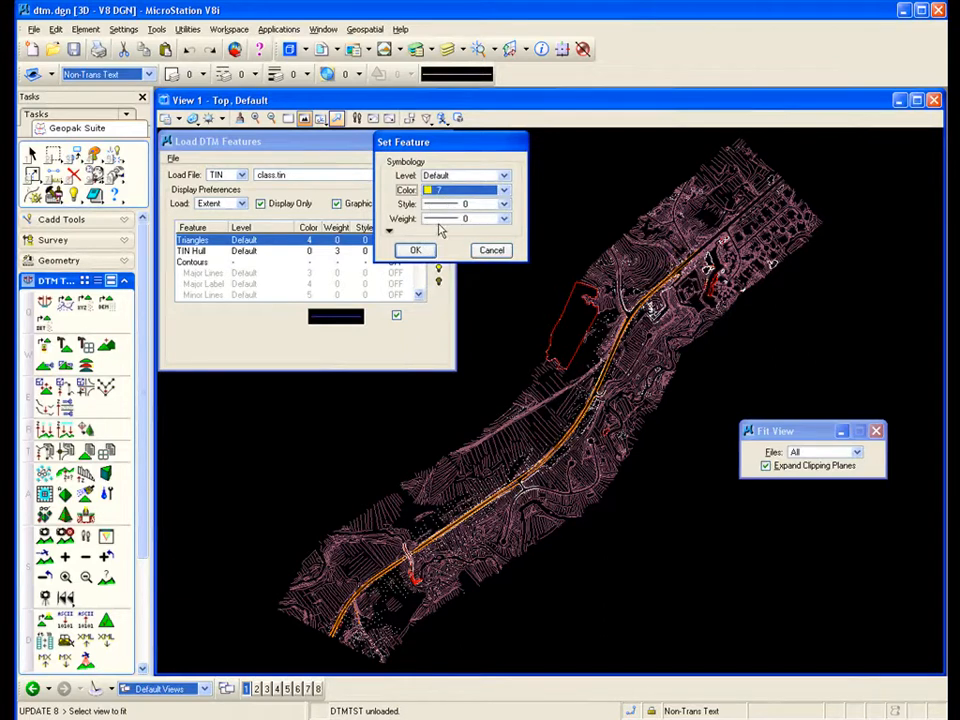
{"action": "left_click", "coordinate": [415, 250]}
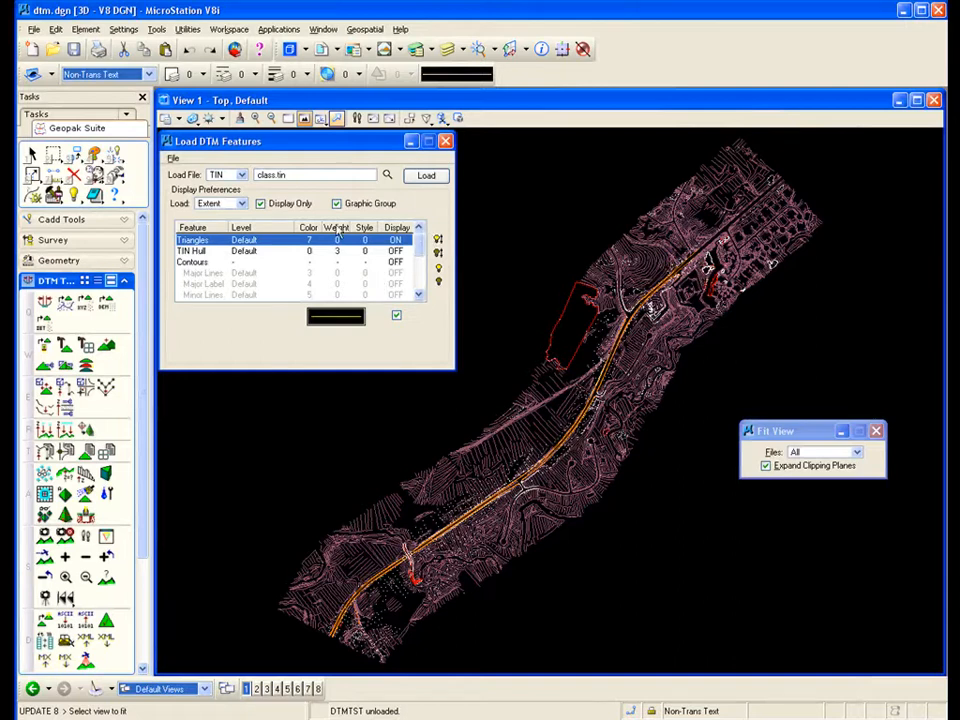
Load the triangles of class.tin into the view, zoom in on the corridor and load them again
{"action": "left_click", "coordinate": [427, 176]}
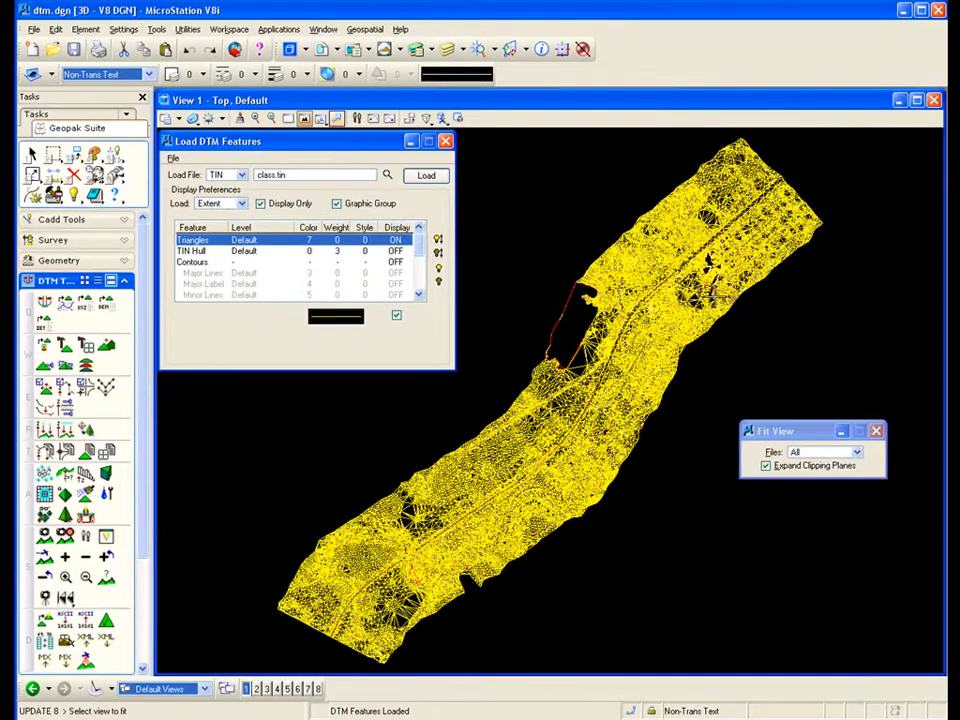
{"action": "scroll", "coordinate": [708, 290], "scroll_direction": "up", "scroll_amount": 3}
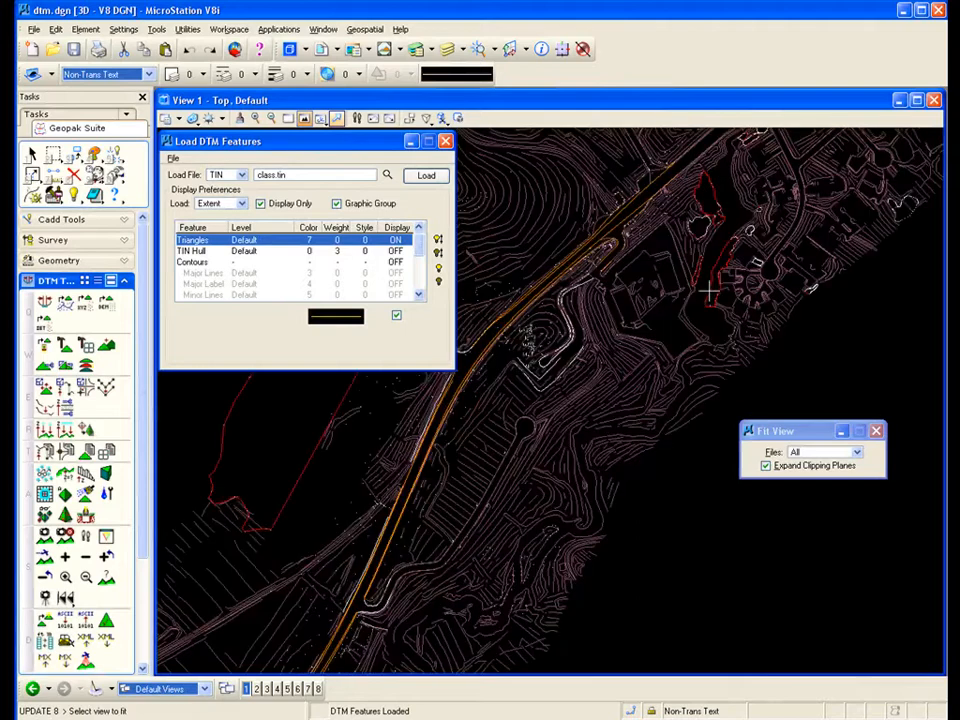
{"action": "scroll", "coordinate": [708, 290], "scroll_direction": "up", "scroll_amount": 2}
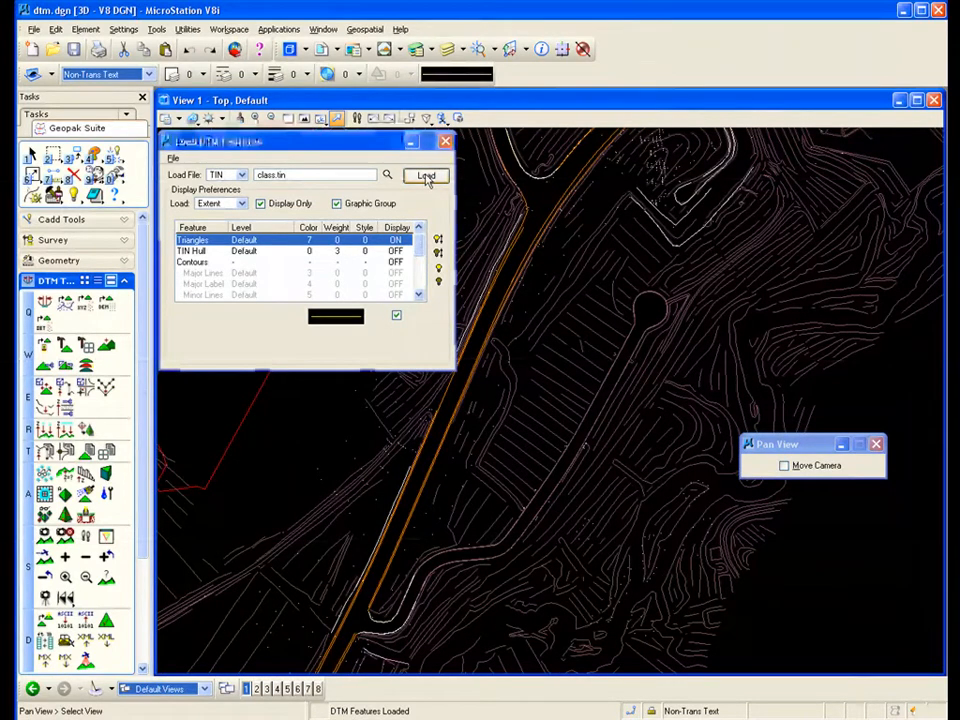
{"action": "left_click", "coordinate": [426, 176]}
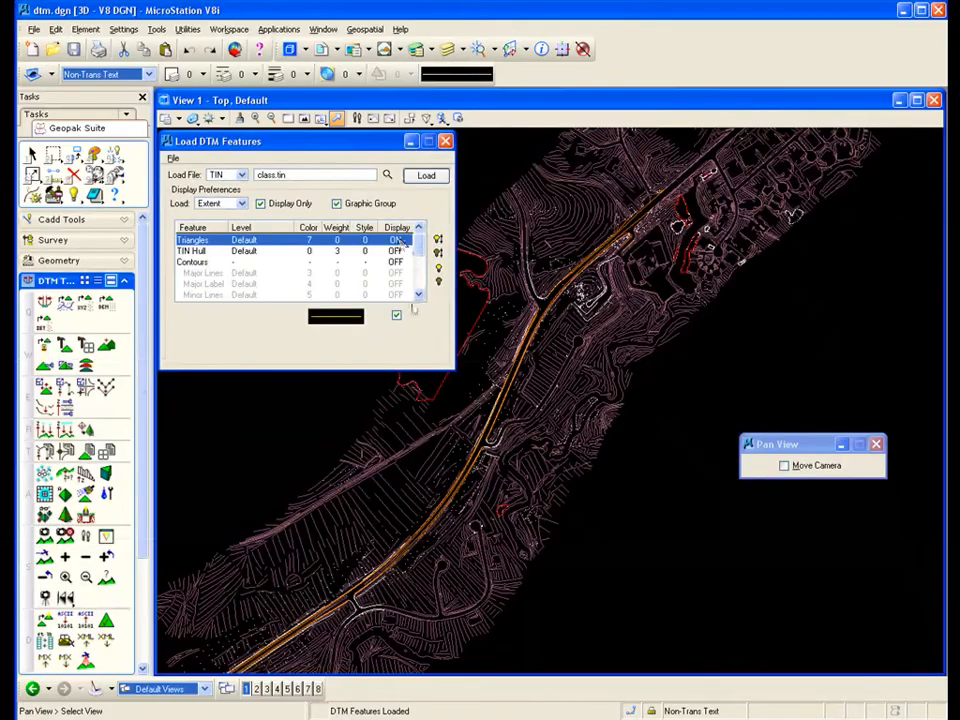
Turn off Triangles, turn on TIN Hull and load the hull outline of class.tin
{"action": "double_click", "coordinate": [399, 241]}
{"action": "left_click", "coordinate": [397, 252]}
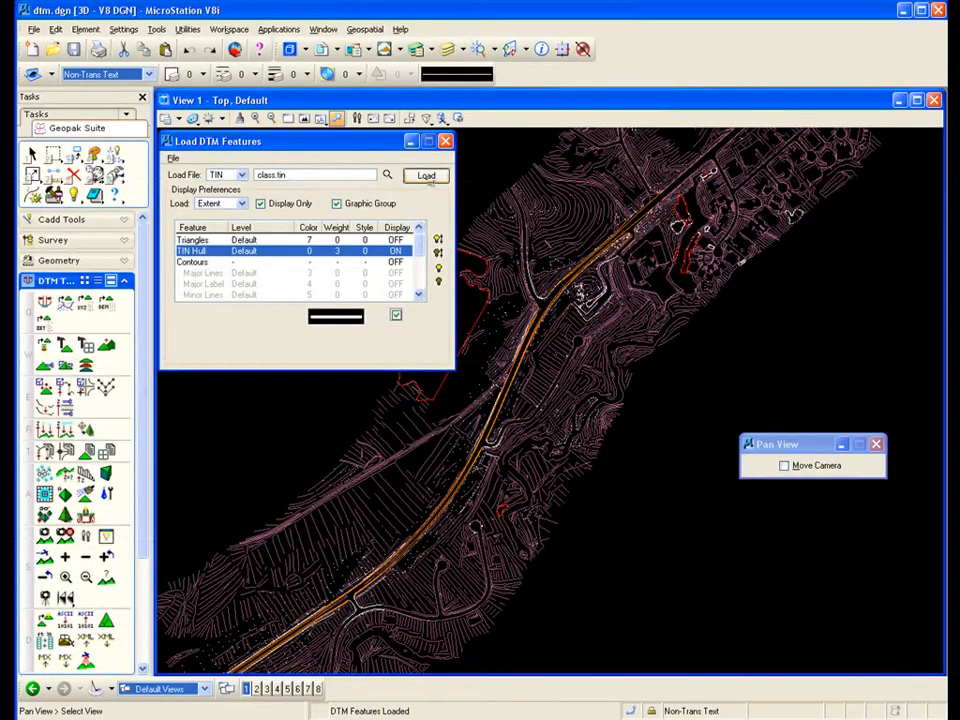
{"action": "left_click", "coordinate": [427, 176]}
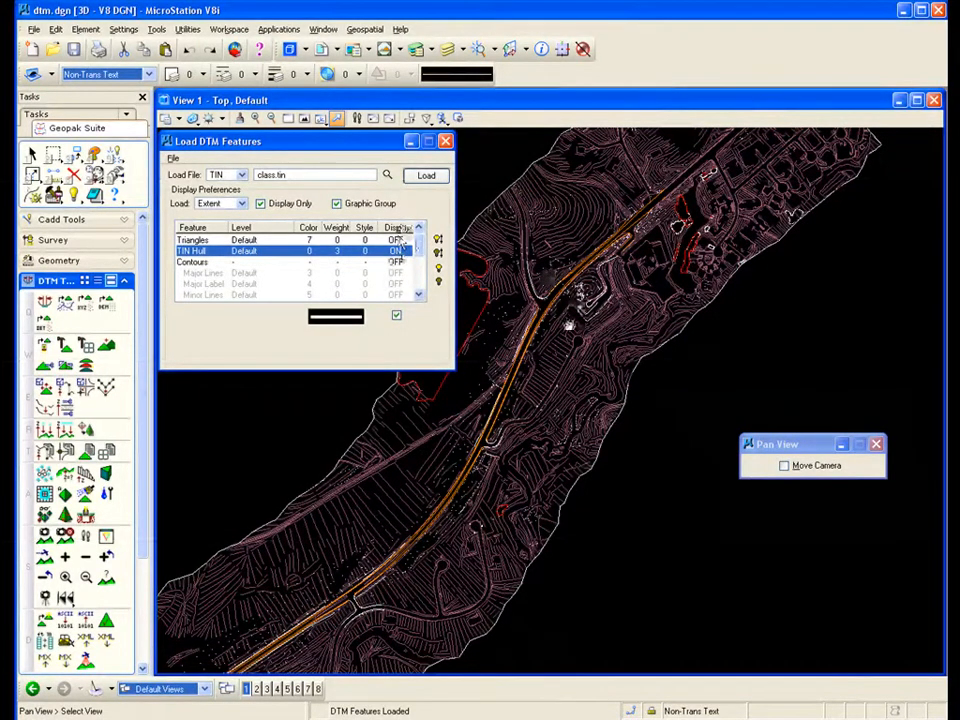
{"action": "scroll", "coordinate": [566, 322], "scroll_direction": "down", "scroll_amount": 2}
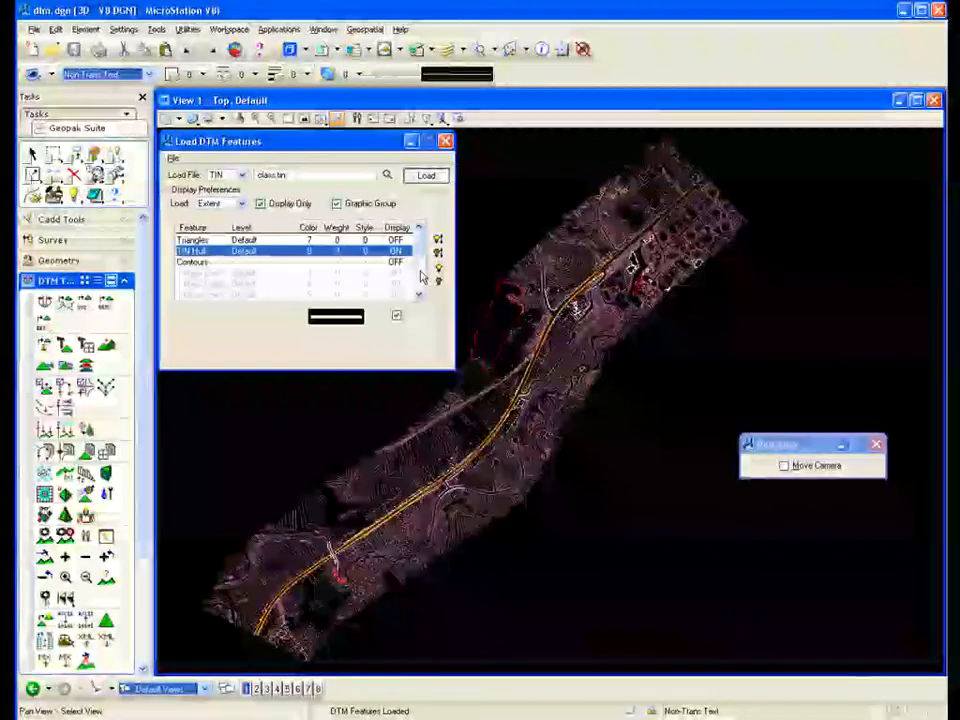
Turn off TIN Hull and turn on Contours with a major interval of 2 and a minor interval of 1
{"action": "left_click", "coordinate": [328, 262]}
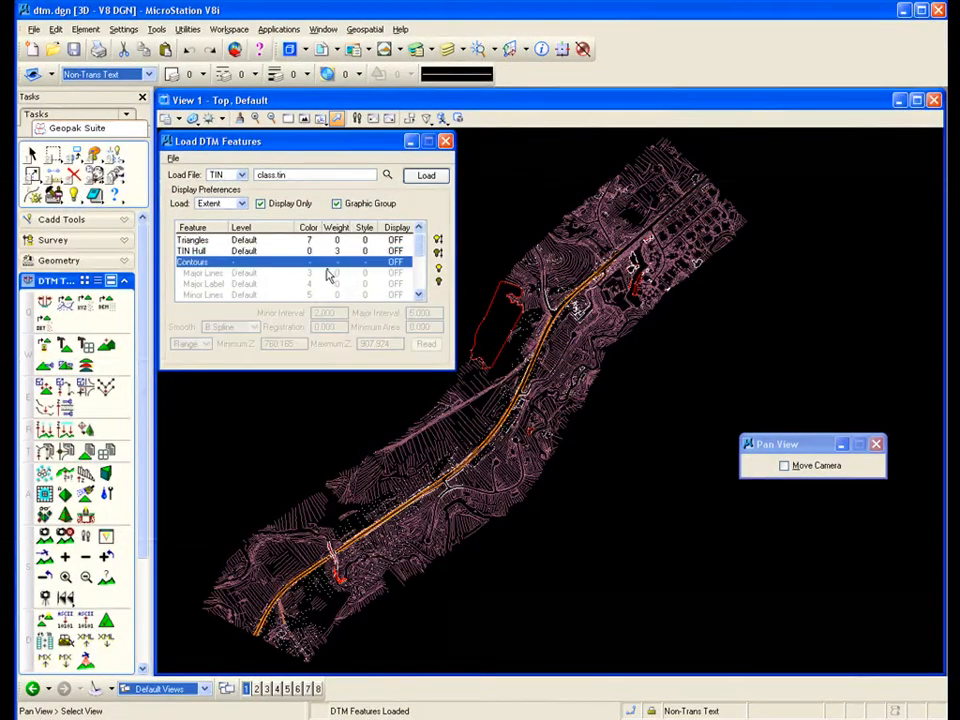
{"action": "left_click", "coordinate": [396, 262]}
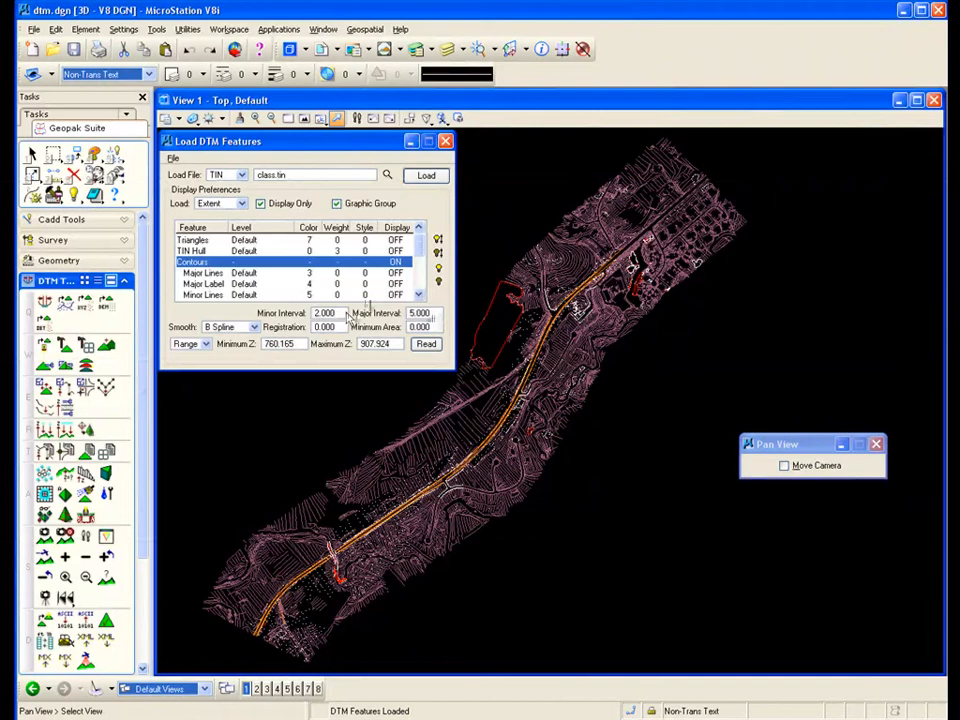
{"action": "left_click_drag", "start_coordinate": [417, 315], "coordinate": [409, 316]}
{"action": "type", "text": "2"}
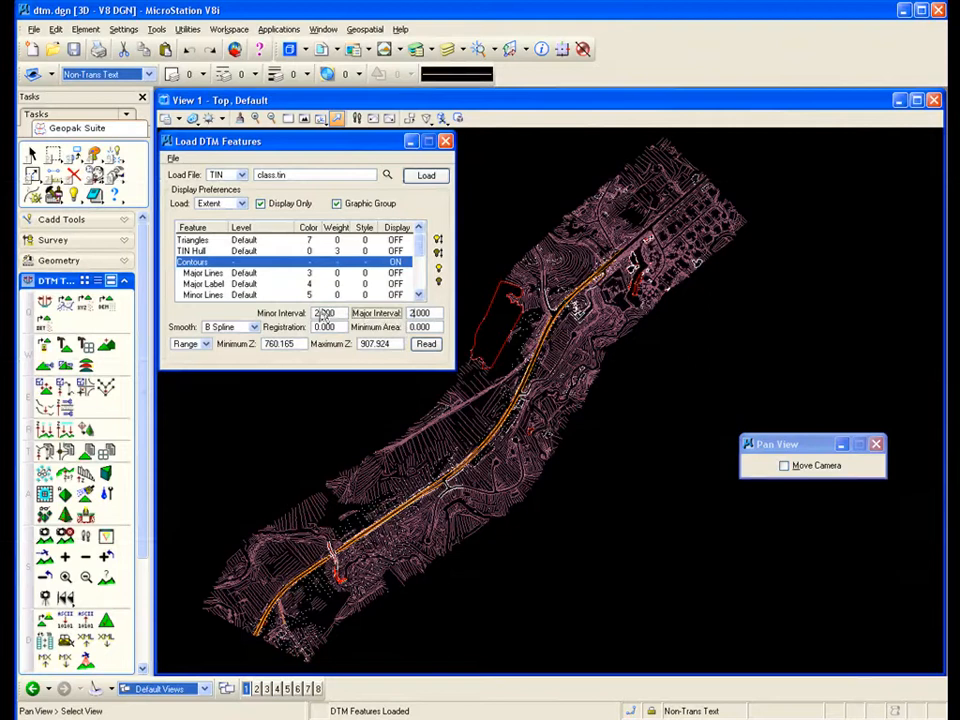
{"action": "left_click_drag", "start_coordinate": [321, 315], "coordinate": [315, 316]}
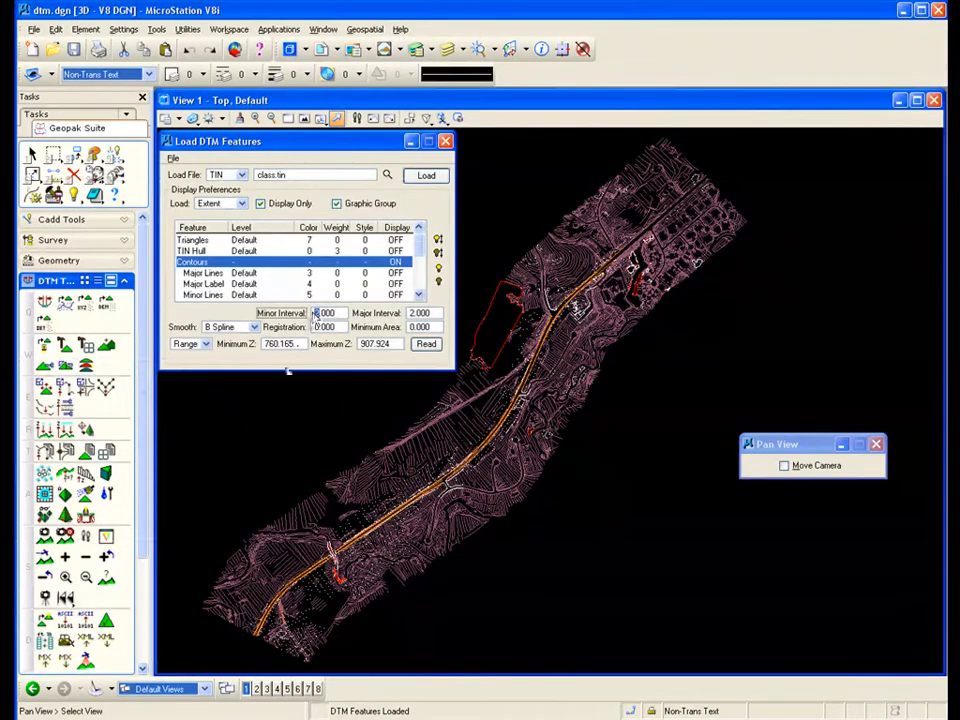
{"action": "type", "text": "1"}
Keep B Spline contour smoothing and read the minimum and maximum Z range from class.tin
{"action": "left_click", "coordinate": [230, 327]}
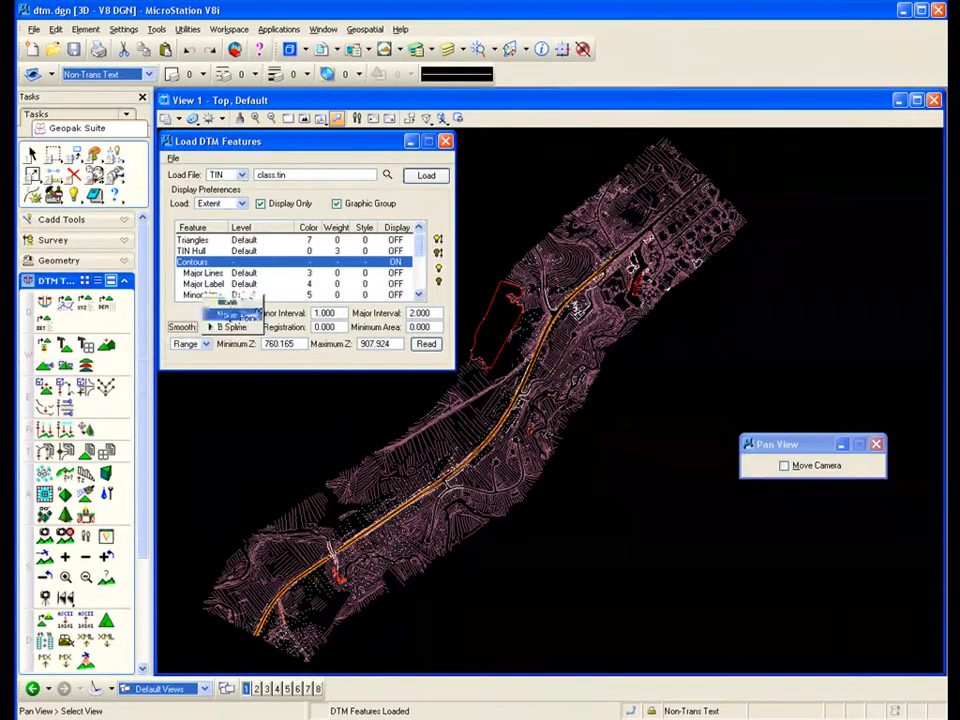
{"action": "left_click", "coordinate": [230, 327]}
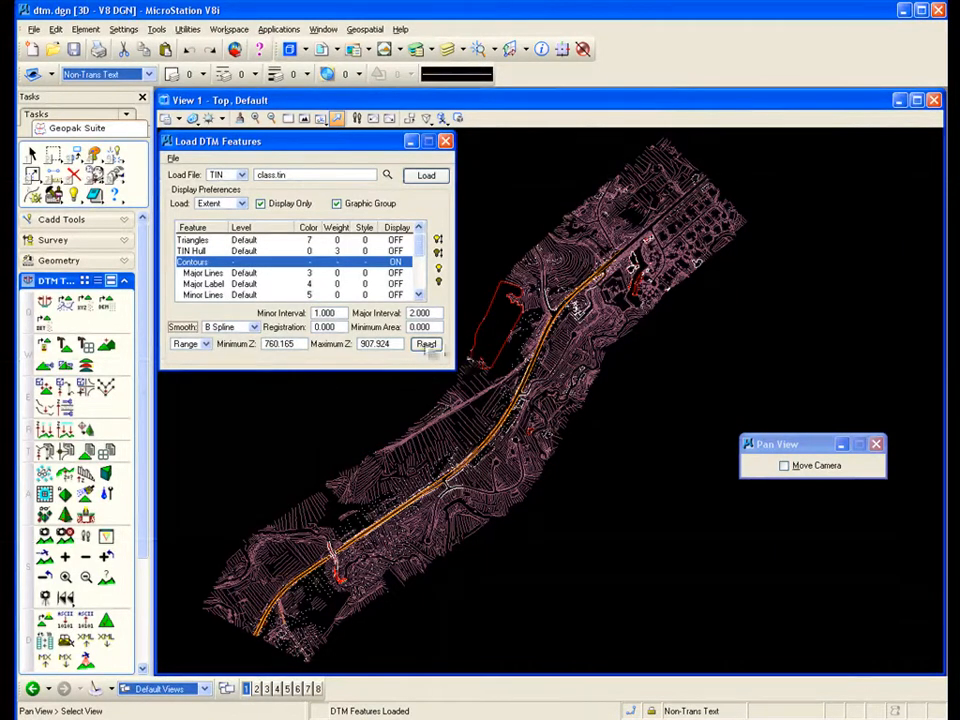
{"action": "left_click", "coordinate": [427, 348]}
{"action": "left_click", "coordinate": [424, 348]}
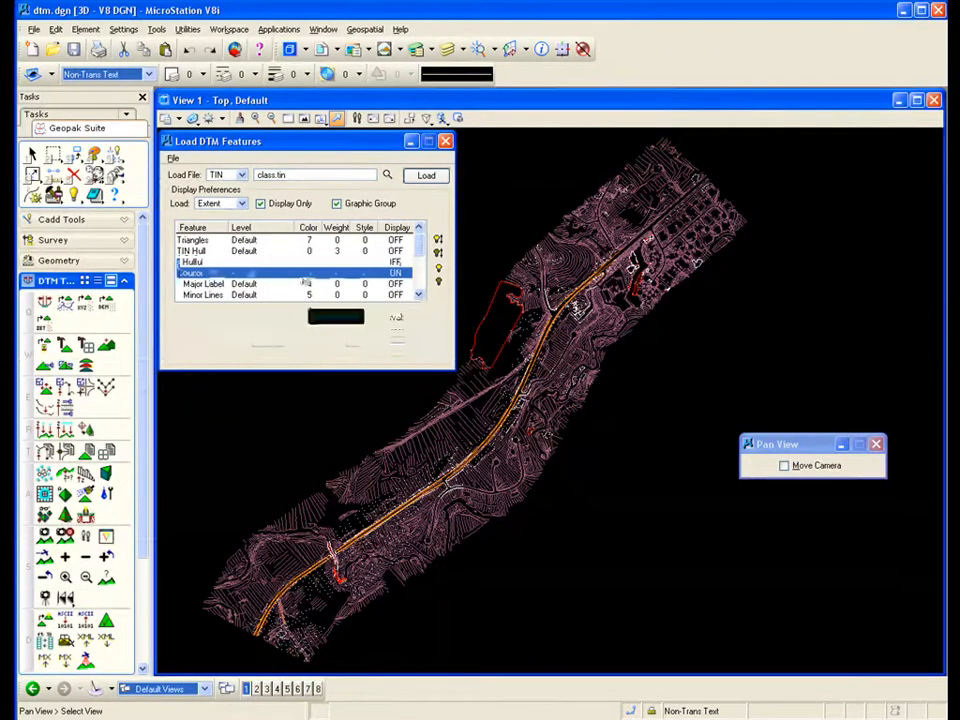
Turn on the display of the contours' Major Lines, Major Label, Minor Lines and Minor Label, then select Major Lines
{"action": "left_click", "coordinate": [438, 270]}
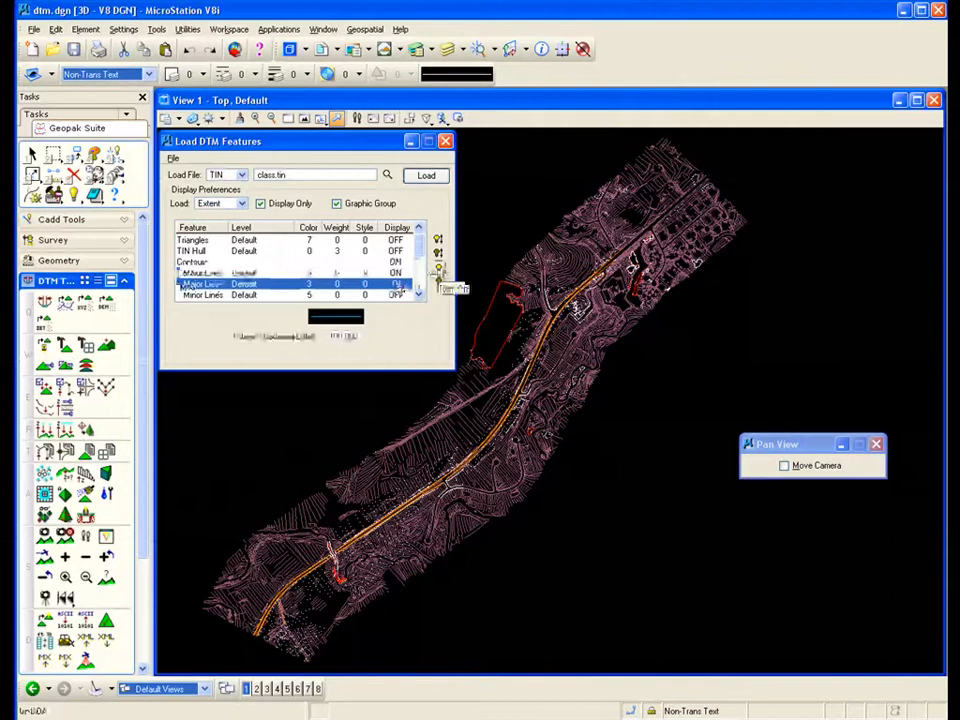
{"action": "left_click", "coordinate": [438, 270]}
{"action": "left_click", "coordinate": [399, 296]}
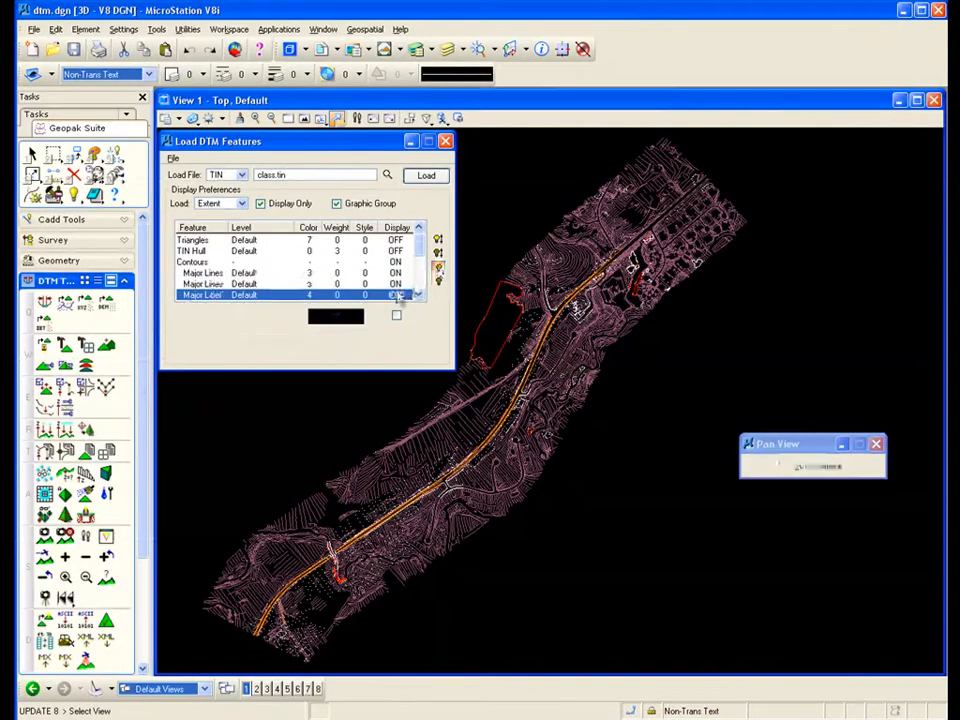
{"action": "left_click", "coordinate": [418, 295]}
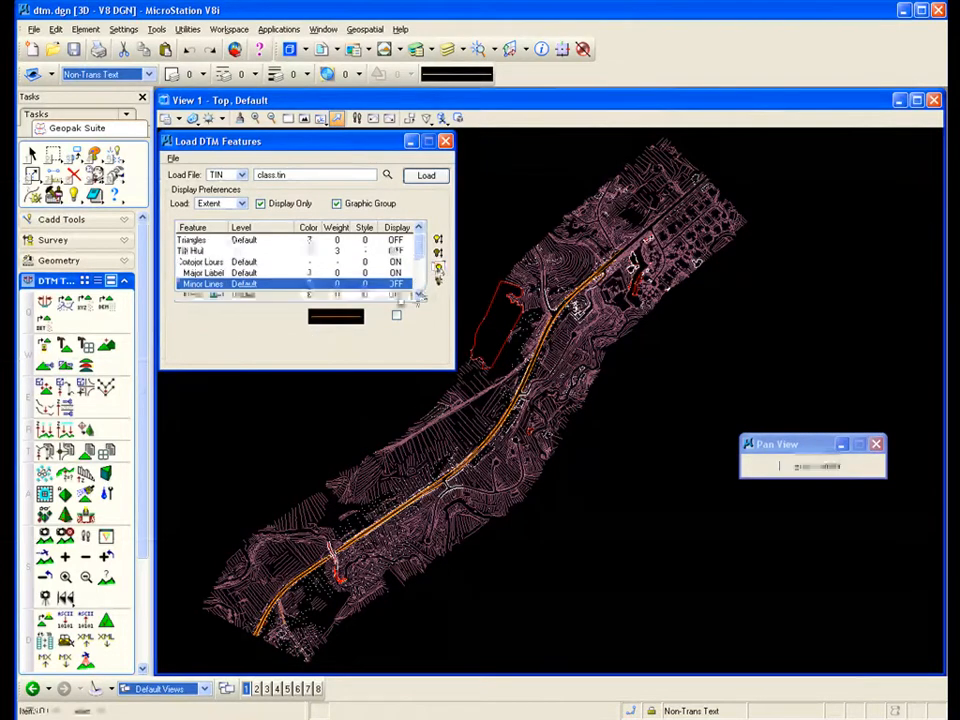
{"action": "left_click", "coordinate": [438, 270]}
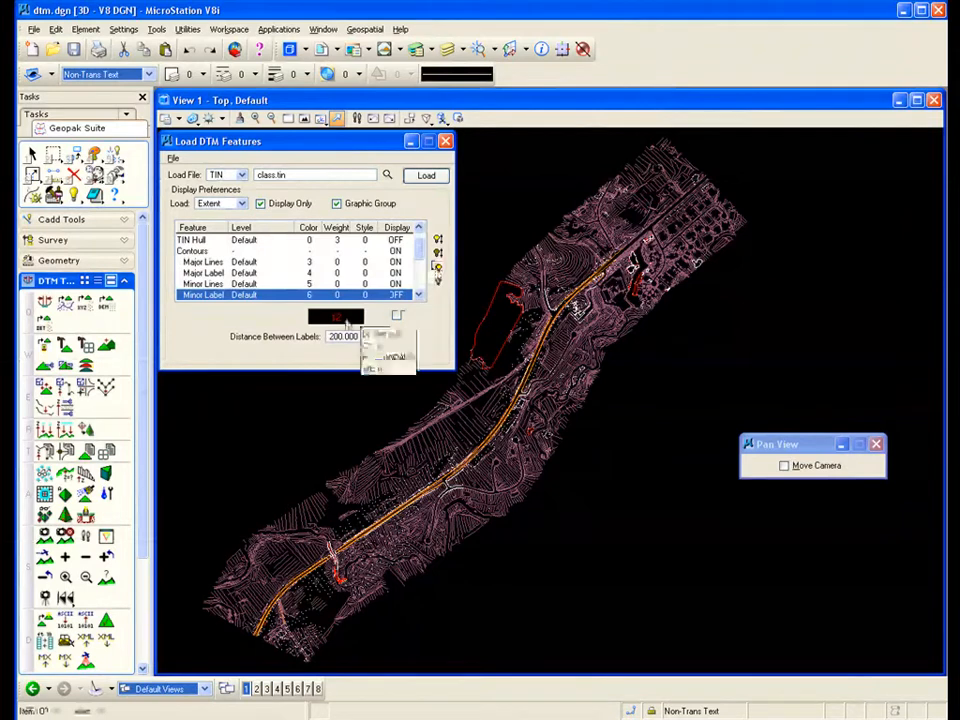
{"action": "left_click", "coordinate": [333, 262]}
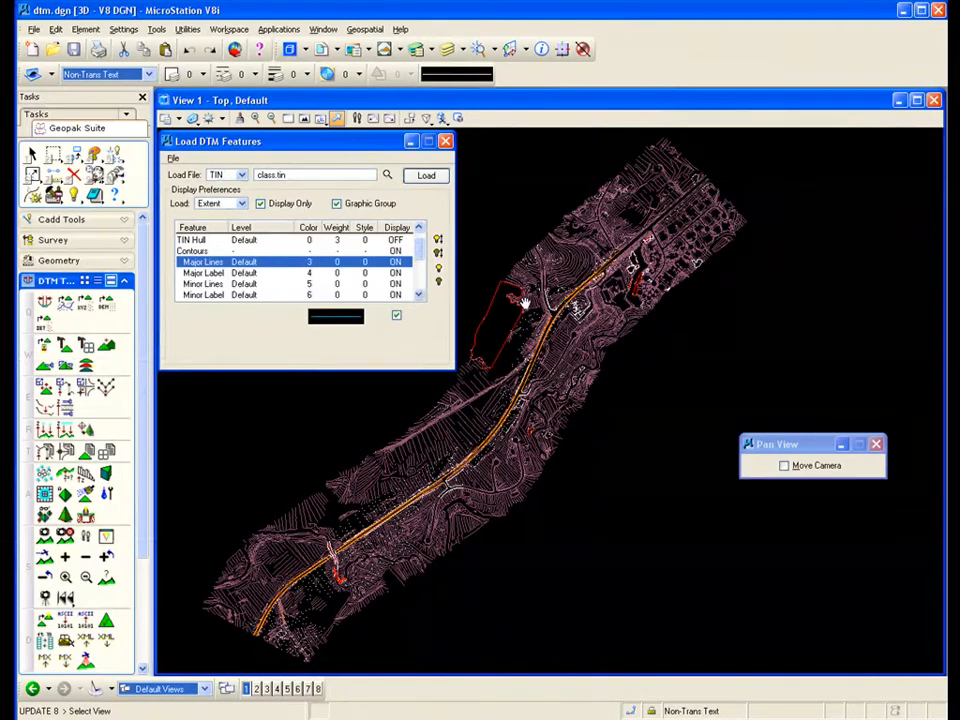
Load the labelled contours of class.tin for the full extent and reload them for a closer look at the northeastern area
{"action": "scroll", "coordinate": [652, 210], "scroll_direction": "up", "scroll_amount": 5}
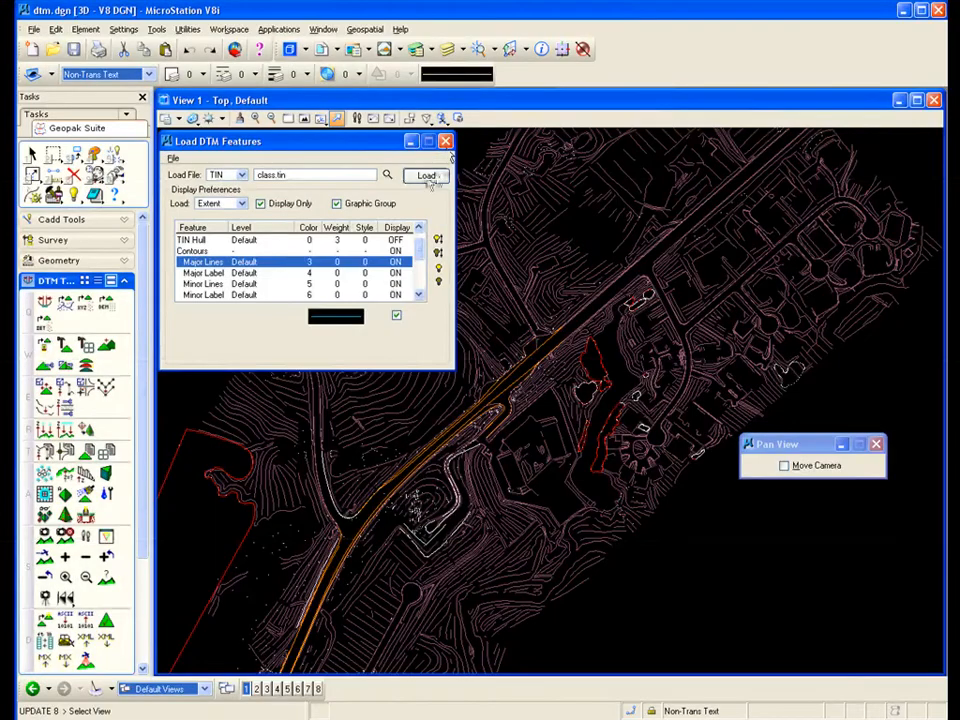
{"action": "left_click", "coordinate": [427, 176]}
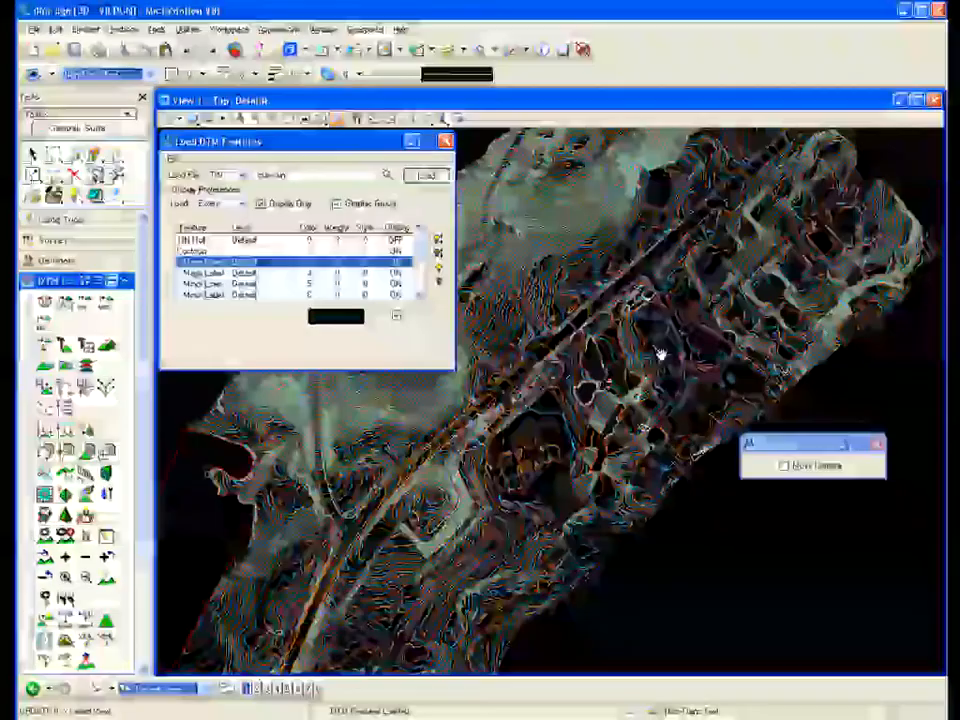
{"action": "left_click", "coordinate": [660, 354]}
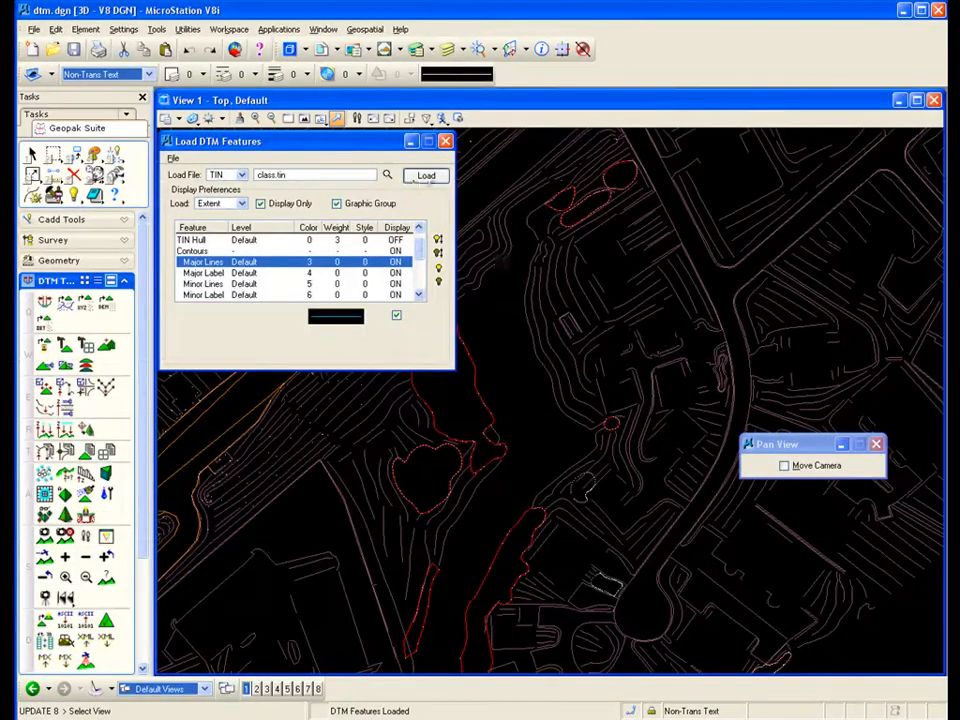
{"action": "left_click", "coordinate": [427, 177]}
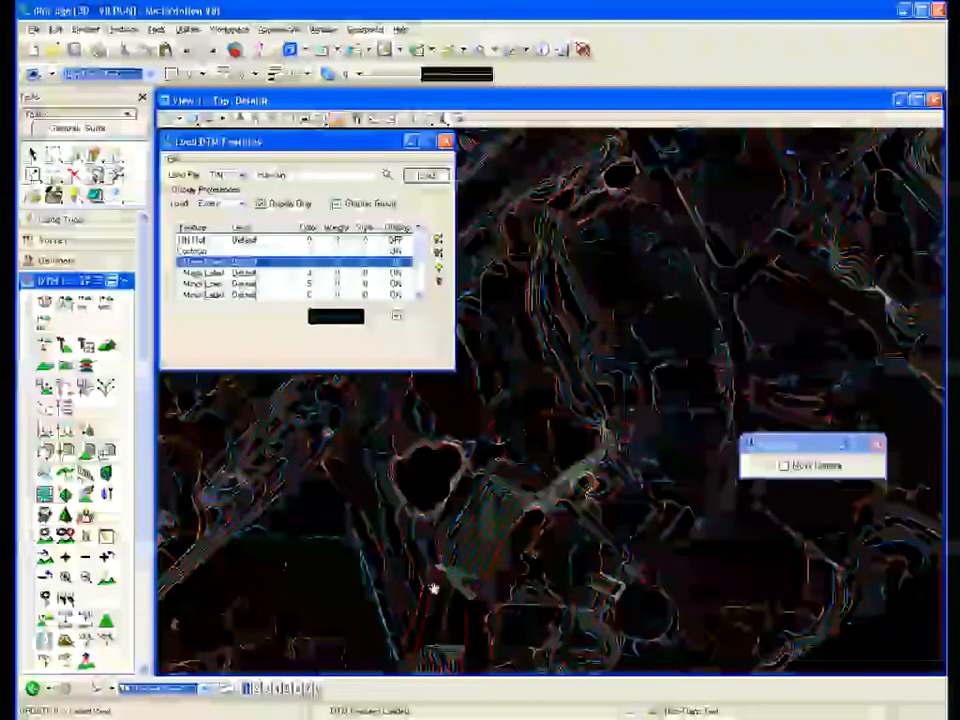
{"action": "left_click", "coordinate": [443, 606]}
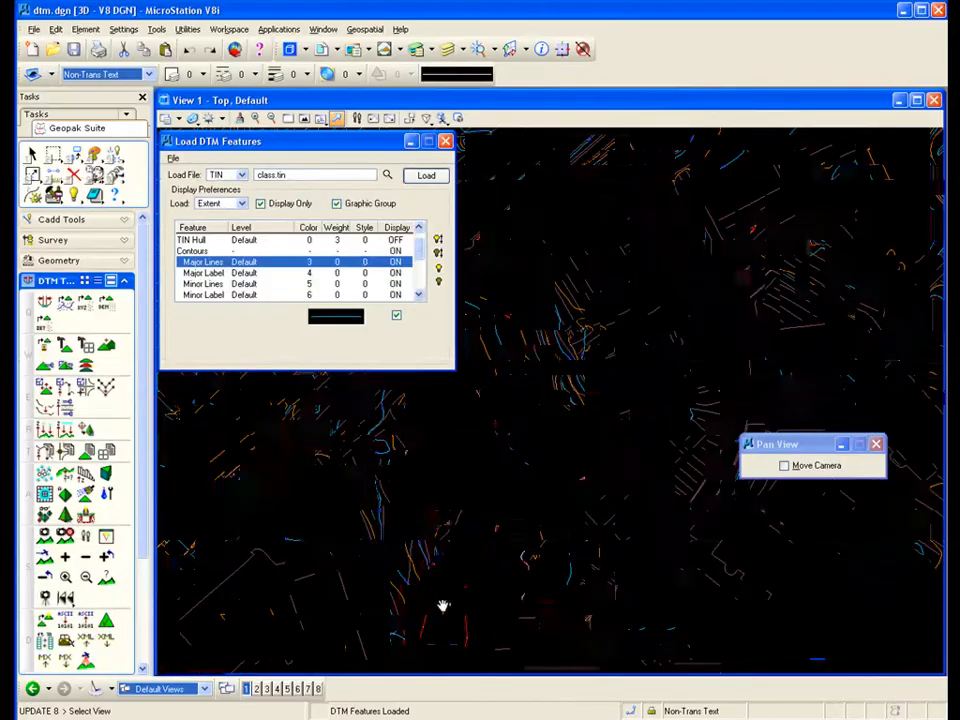
{"action": "left_click_drag", "start_coordinate": [443, 606], "coordinate": [416, 370]}
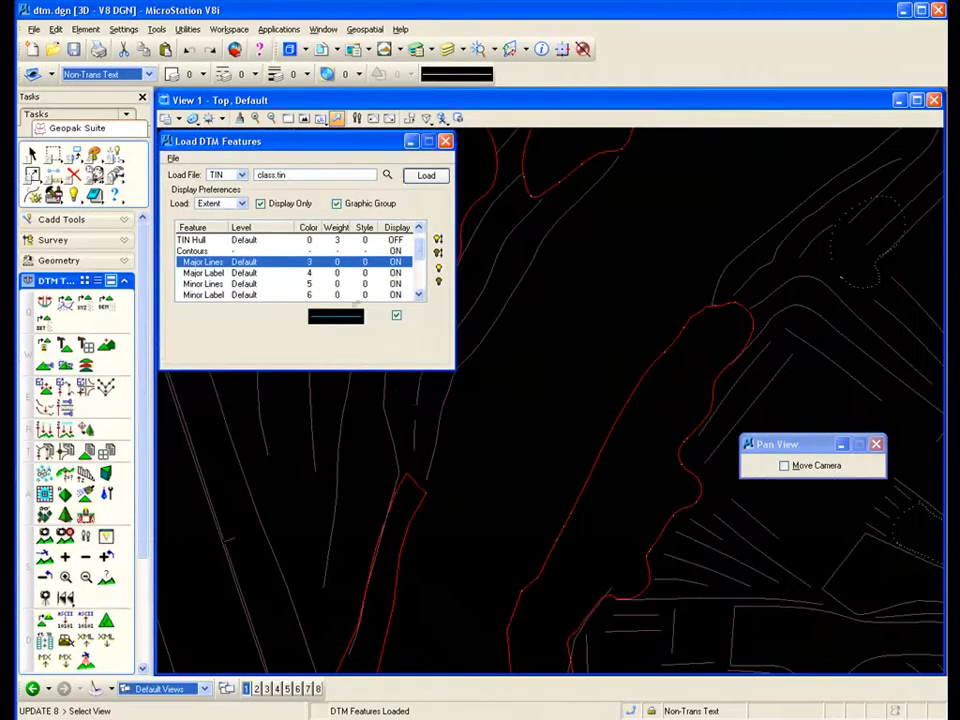
Set the load range to For View, load the contours for the zoomed-in area, fit the whole drawing and close Load DTM Features
{"action": "left_click", "coordinate": [241, 204]}
{"action": "left_click", "coordinate": [226, 228]}
{"action": "left_click", "coordinate": [425, 177]}
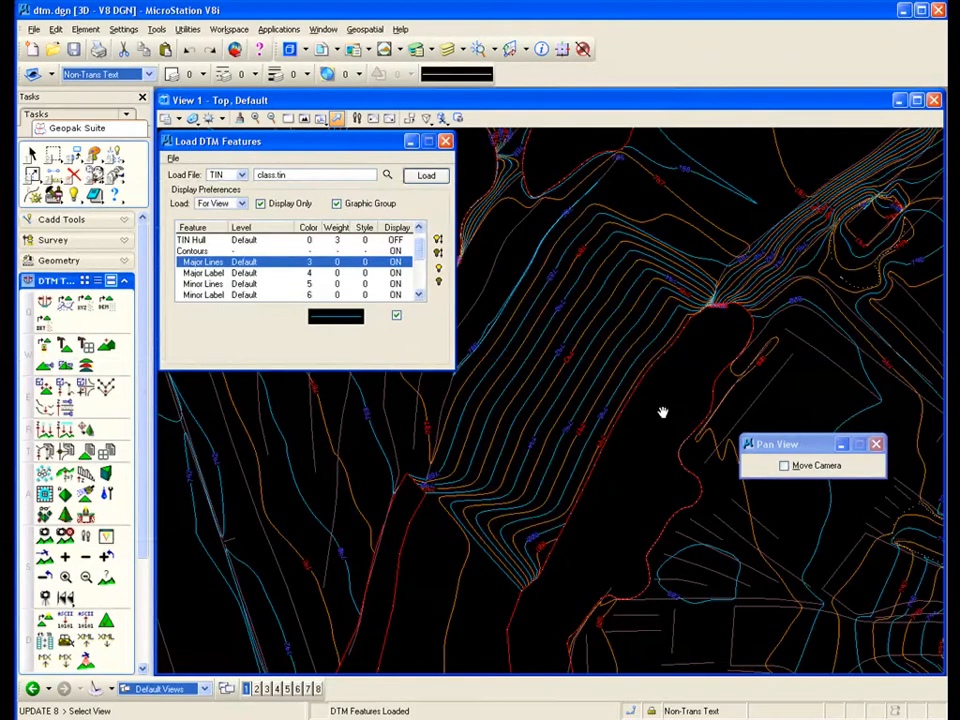
{"action": "mouse_move", "coordinate": [662, 412]}
{"action": "left_mouse_down"}
{"action": "mouse_move", "coordinate": [596, 396]}
{"action": "mouse_move", "coordinate": [579, 249]}
{"action": "mouse_move", "coordinate": [549, 270]}
{"action": "left_mouse_up"}
{"action": "scroll", "coordinate": [549, 342], "scroll_direction": "up", "scroll_amount": 1}
{"action": "scroll", "coordinate": [568, 324], "scroll_direction": "down", "scroll_amount": 1}
{"action": "left_click", "coordinate": [304, 118]}
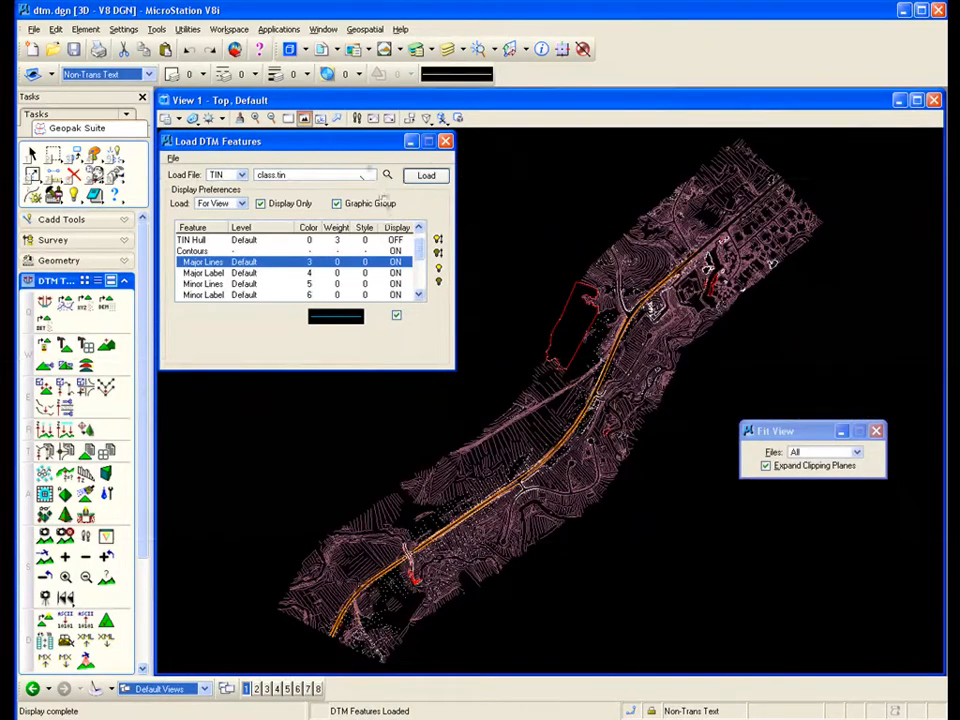
{"action": "left_click_drag", "start_coordinate": [326, 144], "coordinate": [334, 166]}
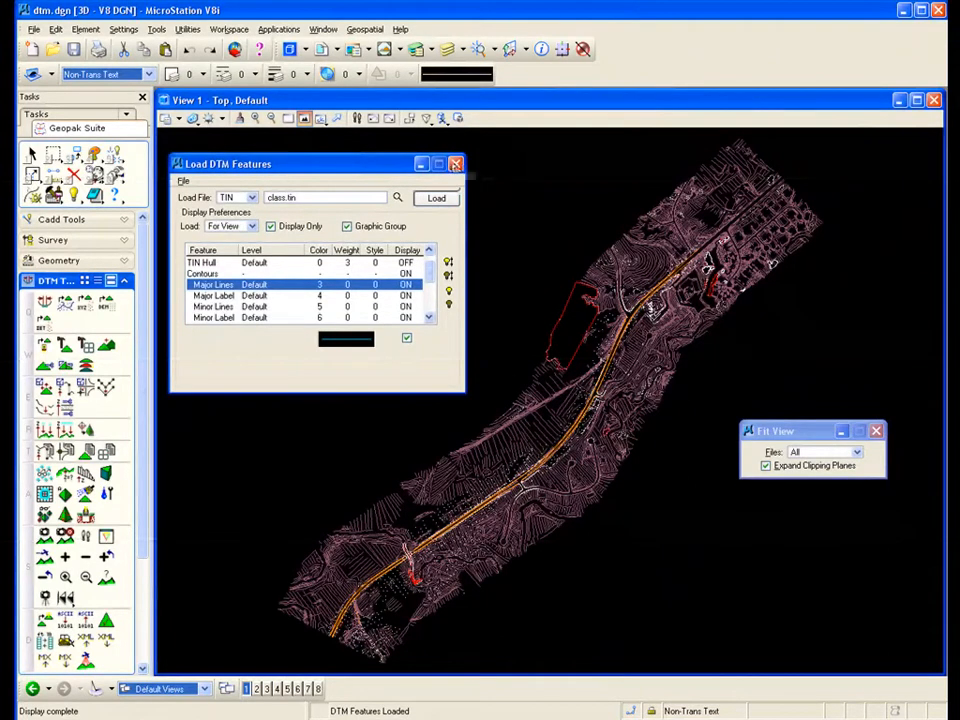
{"action": "left_click", "coordinate": [456, 164]}
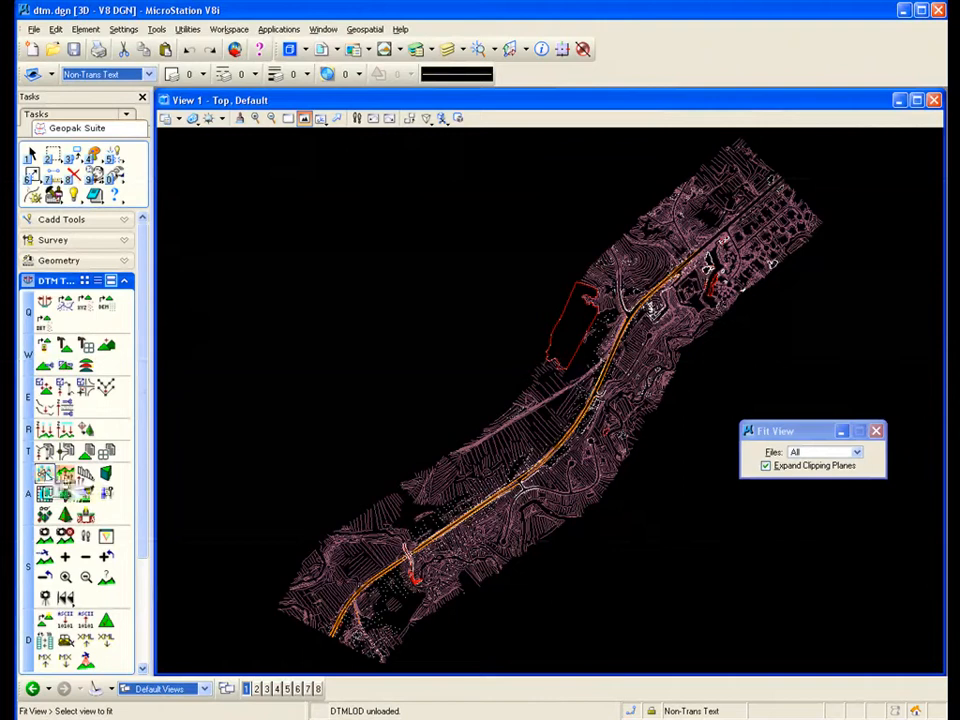
Open the Height / Slope tool for class.tin and set its mode to Elevation
{"action": "left_click", "coordinate": [64, 474]}
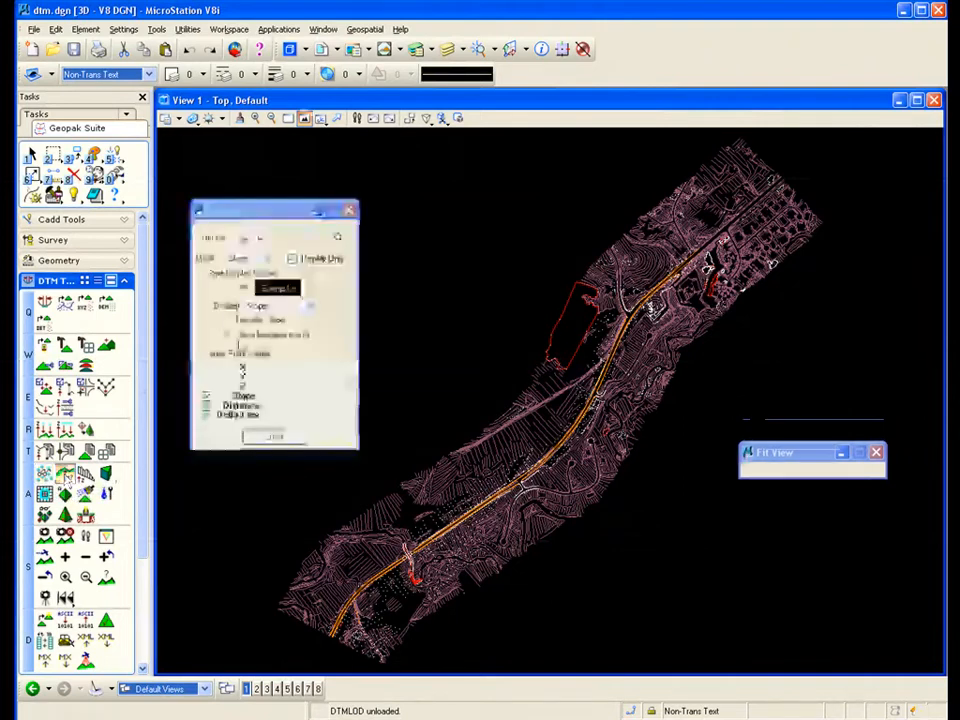
{"action": "left_click_drag", "start_coordinate": [281, 218], "coordinate": [373, 208]}
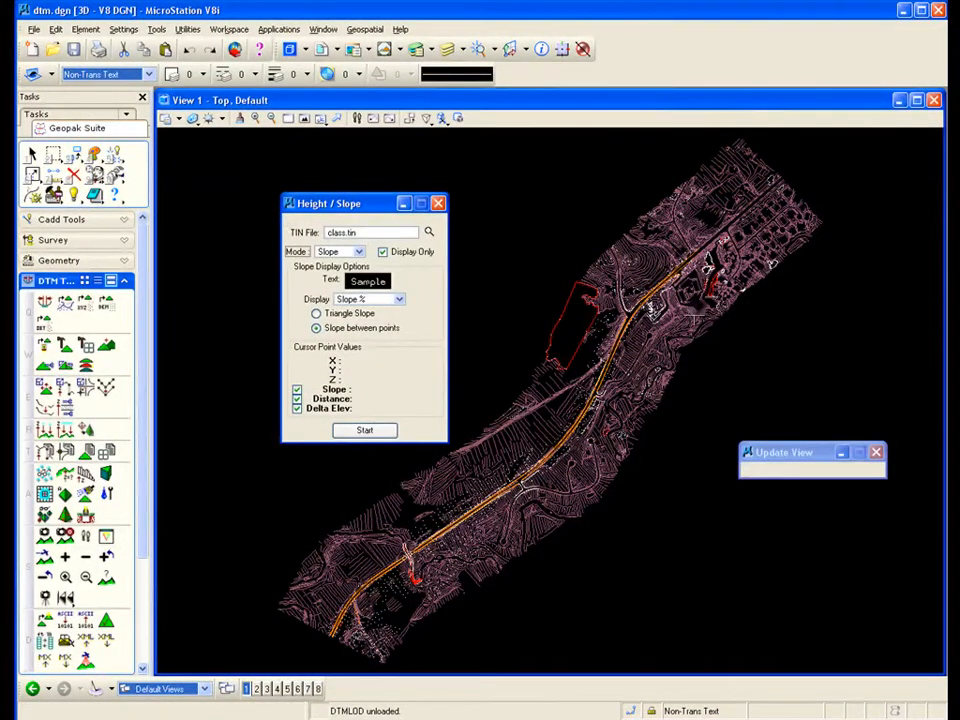
{"action": "scroll", "coordinate": [708, 305], "scroll_direction": "up", "scroll_amount": 5}
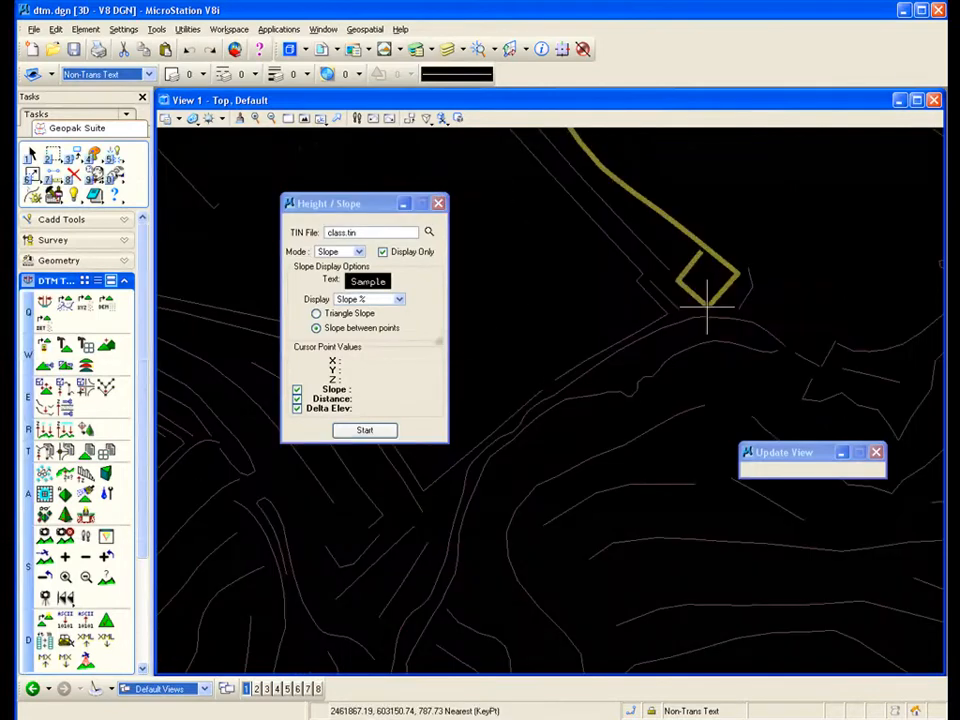
{"action": "left_click", "coordinate": [349, 280]}
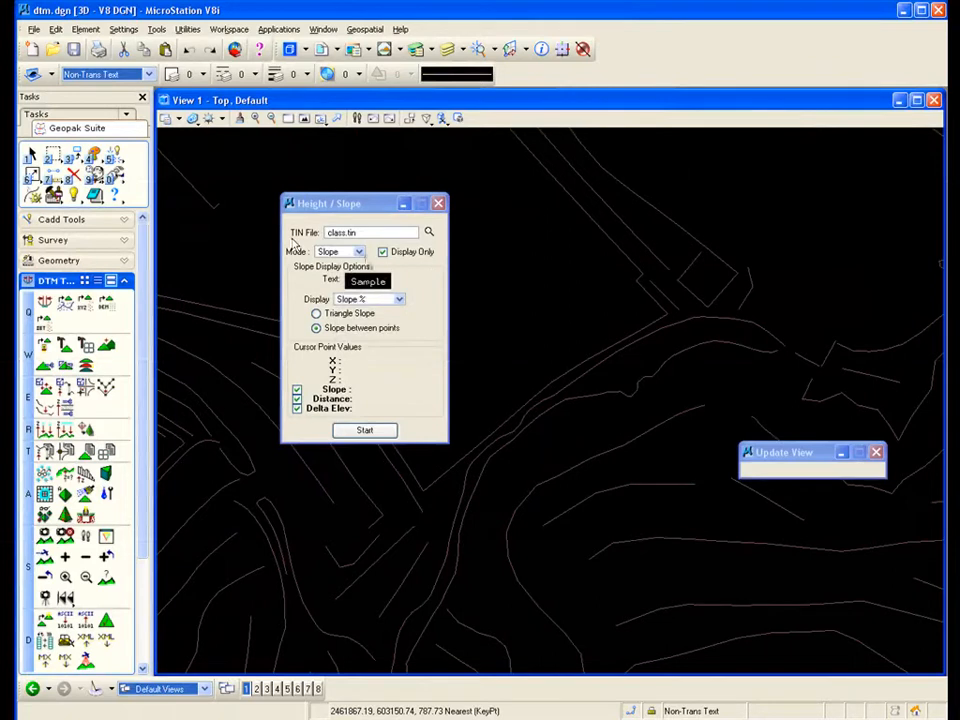
{"action": "left_click", "coordinate": [340, 251]}
{"action": "left_click", "coordinate": [347, 243]}
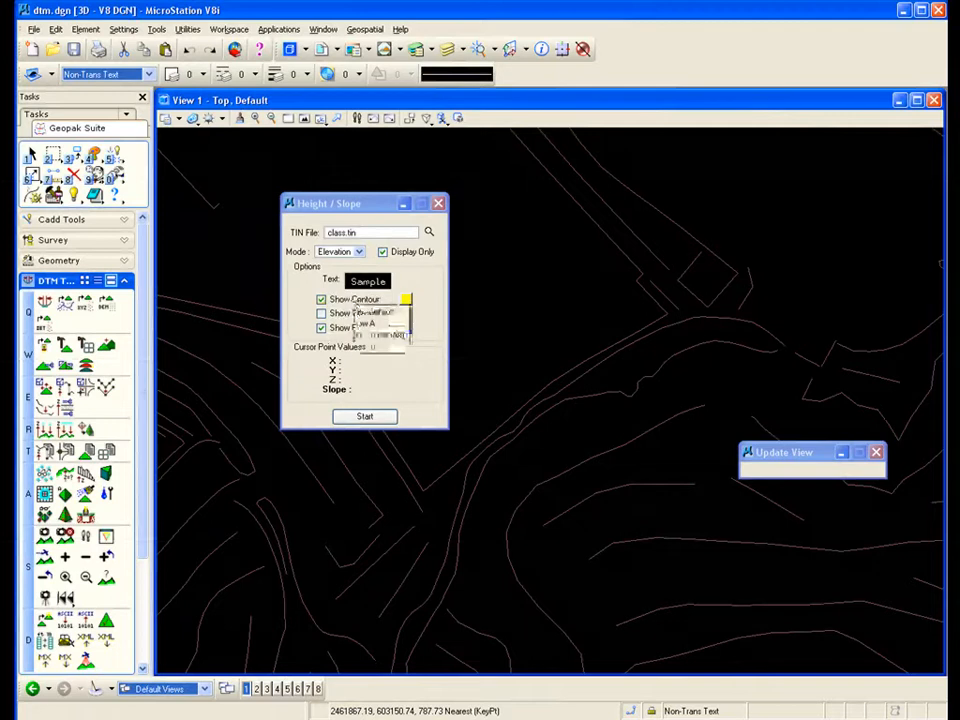
Set the colour of the elevation text to yellow in the Height / Slope options
{"action": "left_click", "coordinate": [367, 282]}
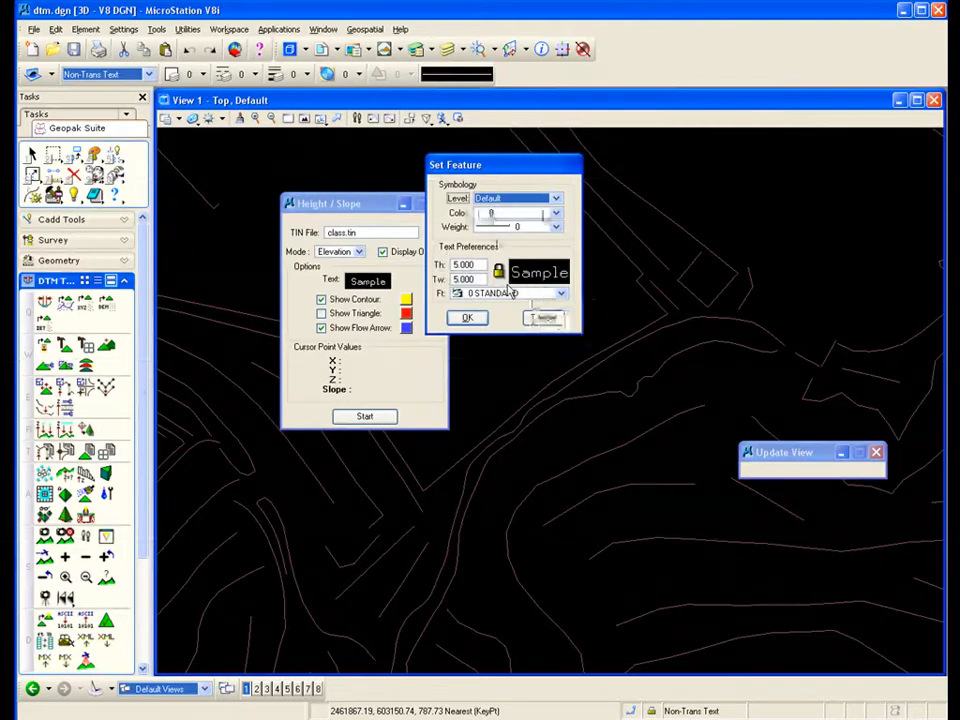
{"action": "left_click", "coordinate": [556, 213]}
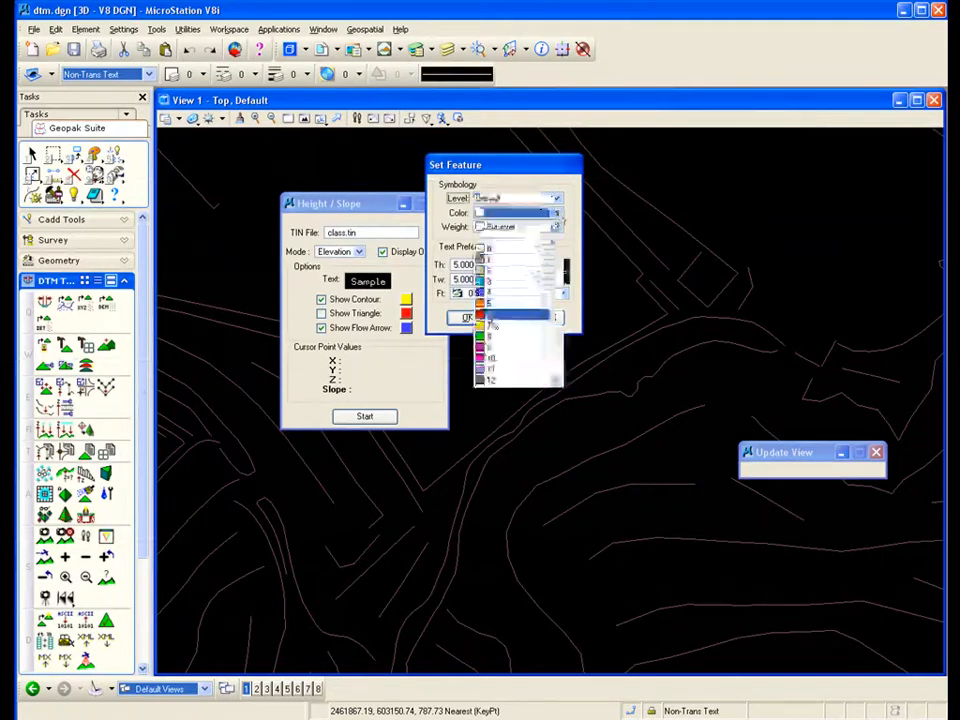
{"action": "left_click", "coordinate": [497, 302]}
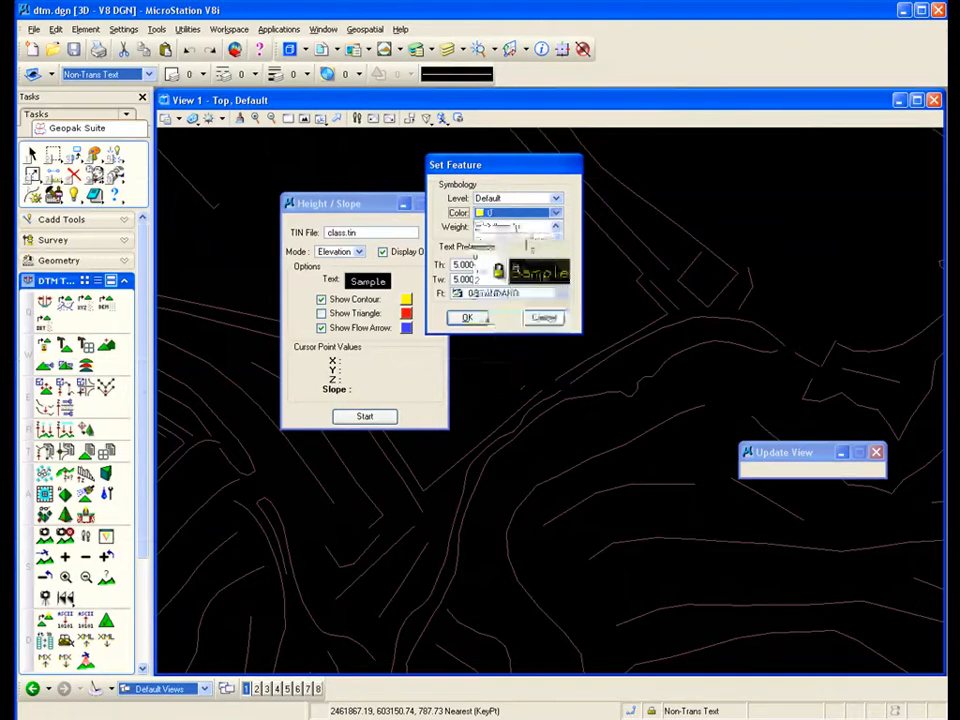
{"action": "left_click", "coordinate": [469, 321]}
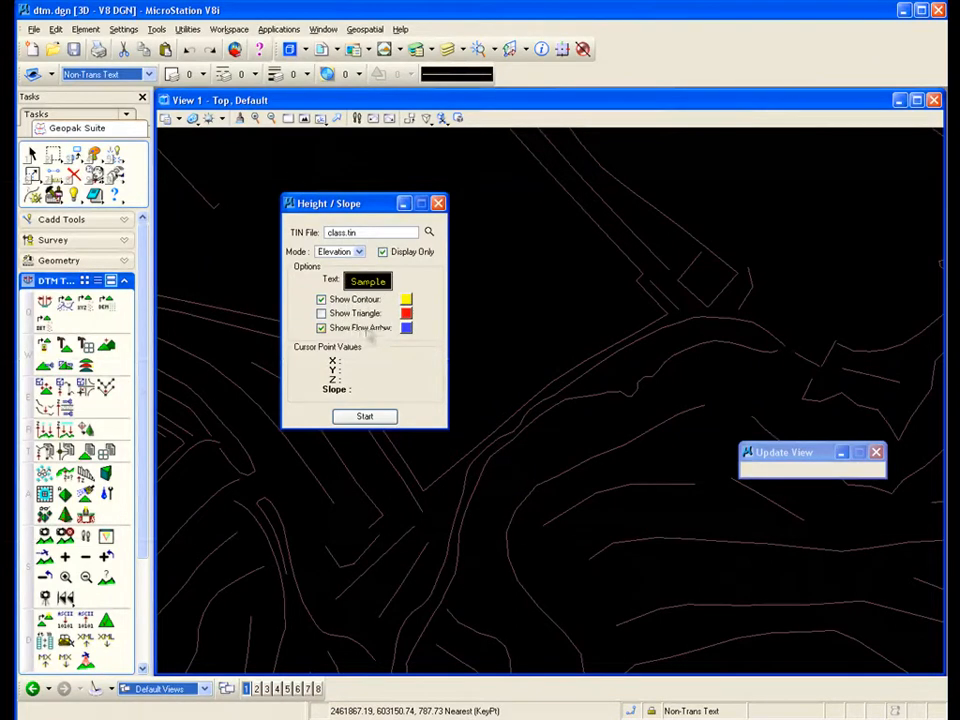
Read elevations from class.tin with Show Triangle on, and finish by turning off Show Triangle and Show Flow Arrow
{"action": "left_click", "coordinate": [343, 316]}
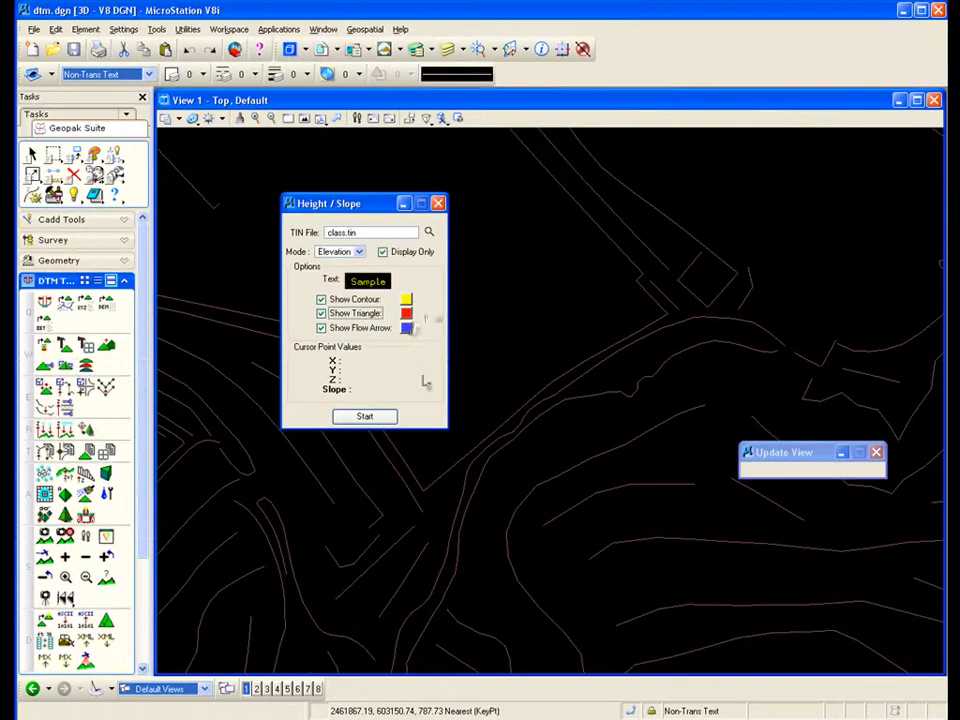
{"action": "left_click", "coordinate": [368, 418]}
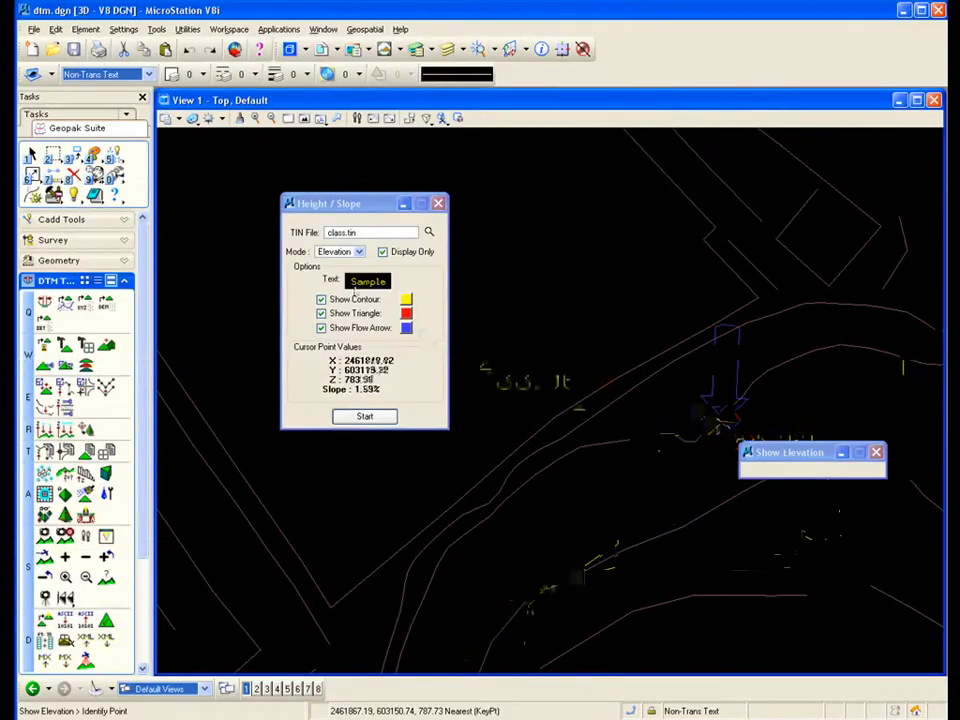
{"action": "left_click", "coordinate": [321, 313]}
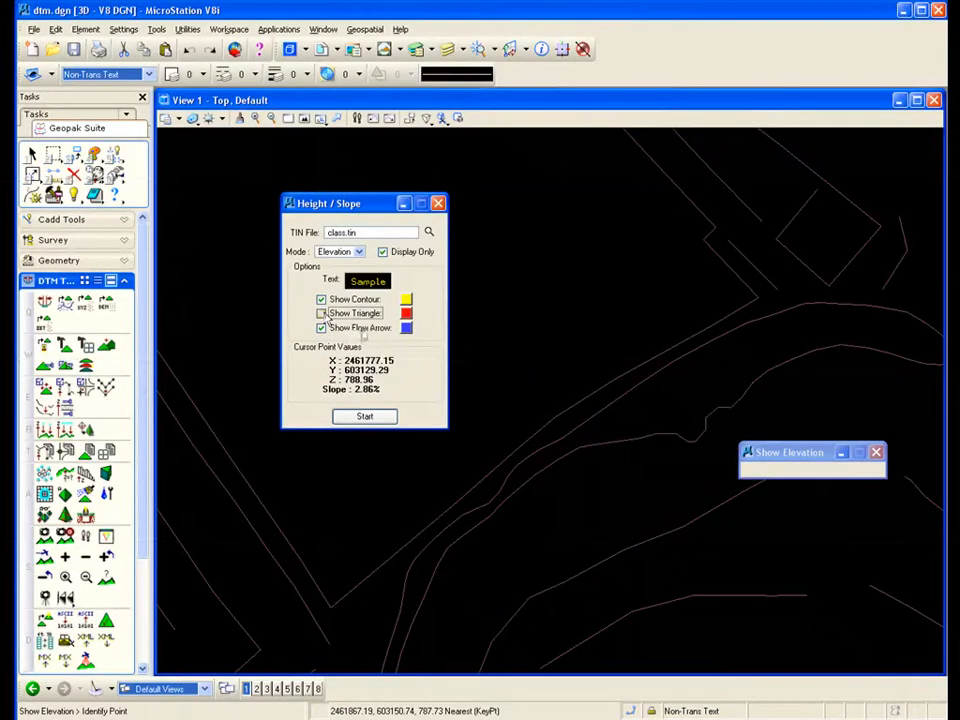
{"action": "left_click", "coordinate": [358, 329]}
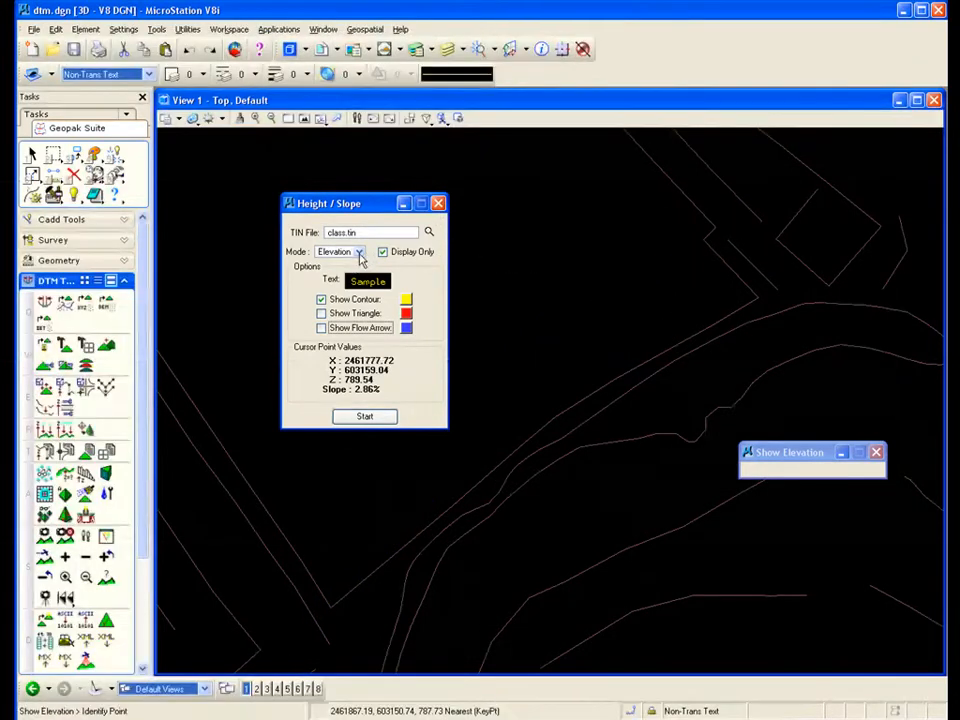
Switch to Slope mode with Triangle Slope displayed as Slope %, and start reading the triangle slopes of class.tin
{"action": "left_click", "coordinate": [360, 254]}
{"action": "left_click", "coordinate": [349, 266]}
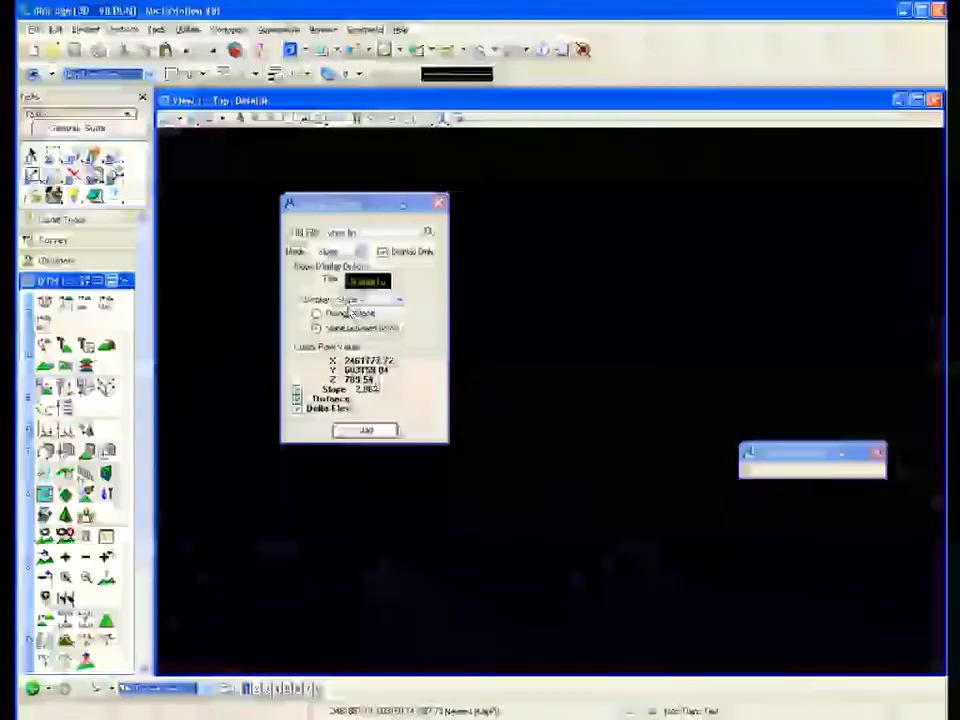
{"action": "left_click", "coordinate": [399, 299]}
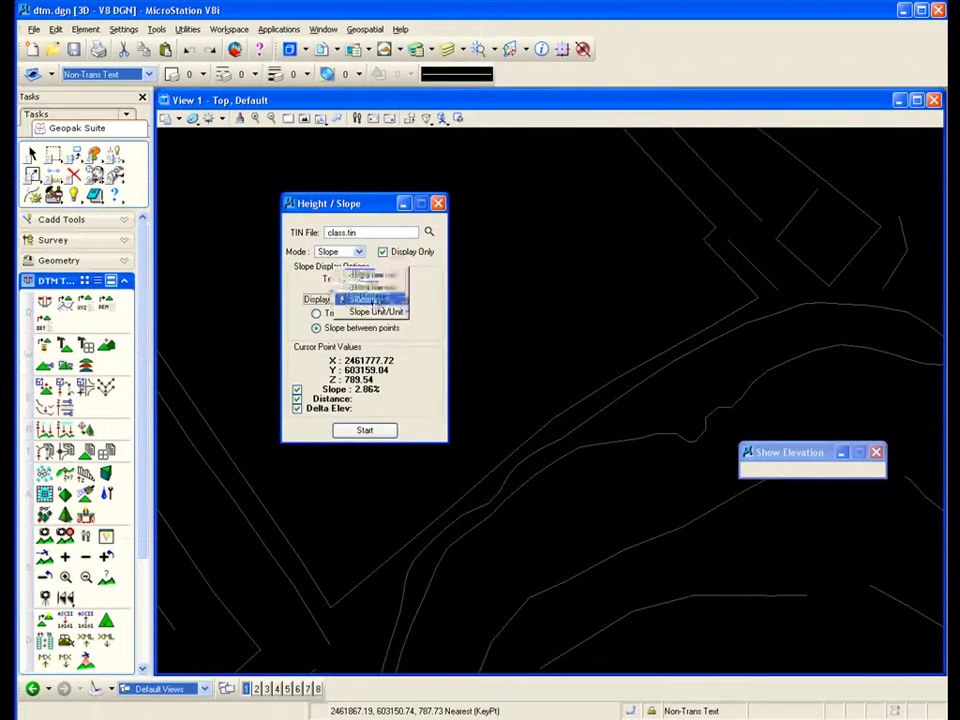
{"action": "left_click", "coordinate": [317, 316]}
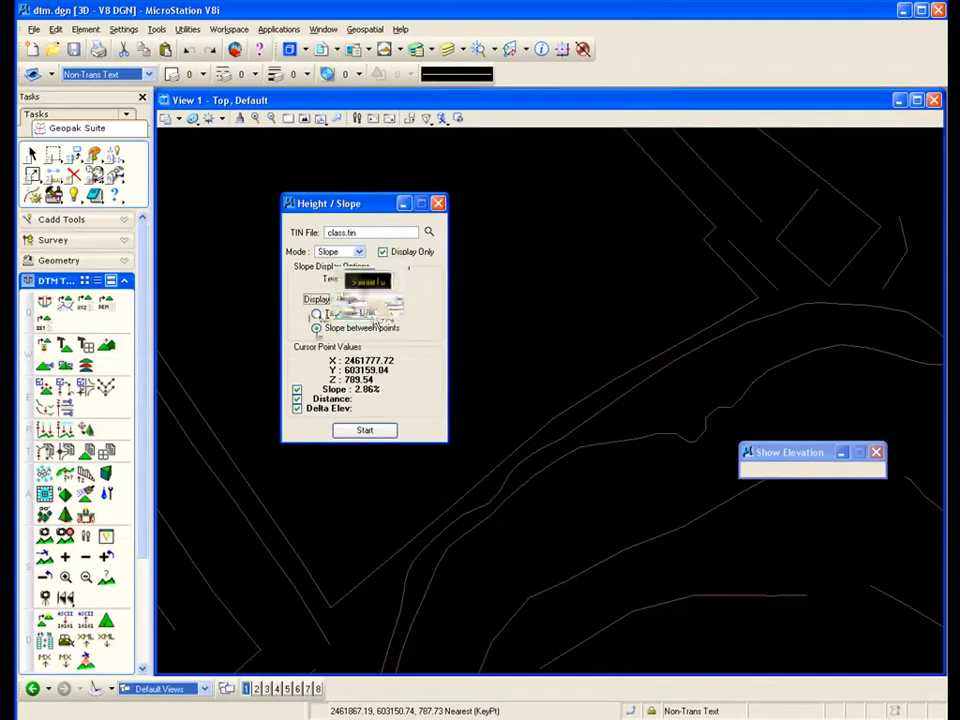
{"action": "left_click", "coordinate": [319, 315]}
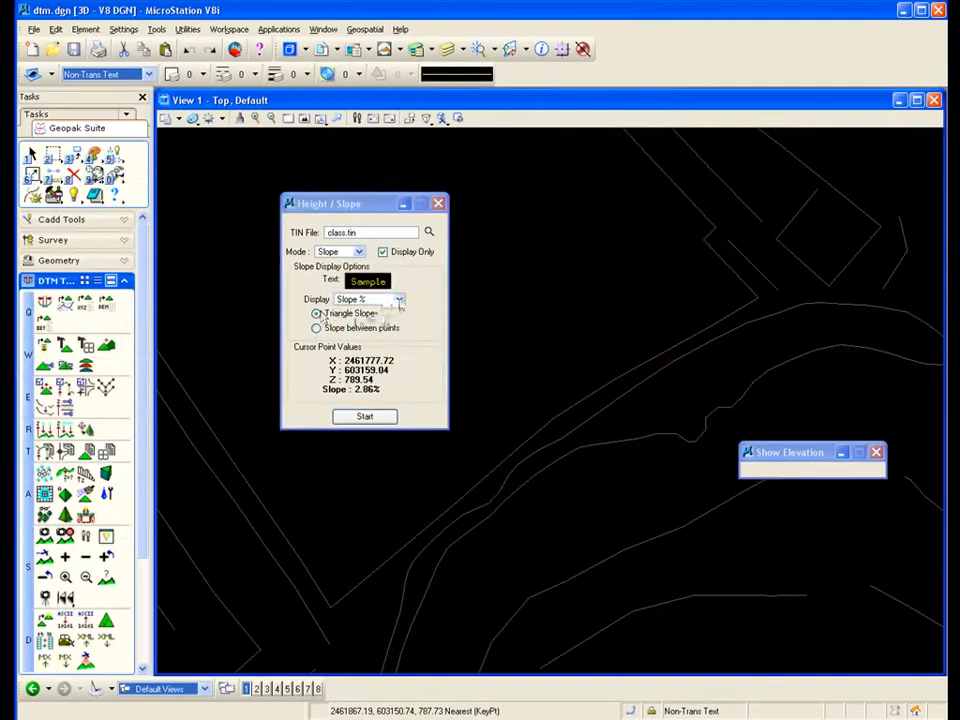
{"action": "left_click", "coordinate": [396, 299]}
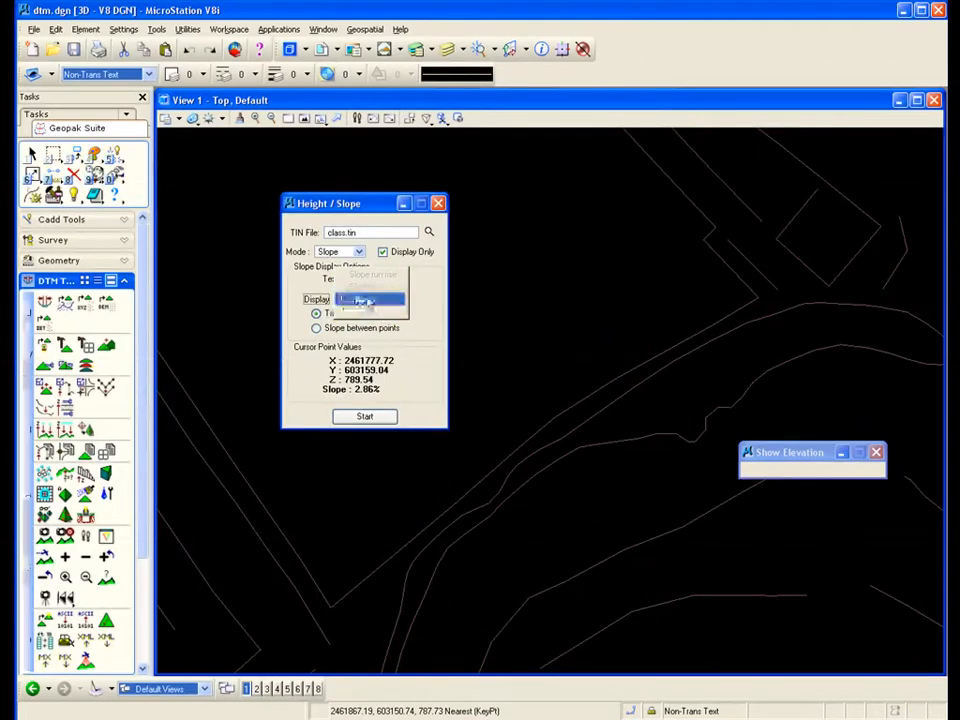
{"action": "left_click", "coordinate": [365, 301]}
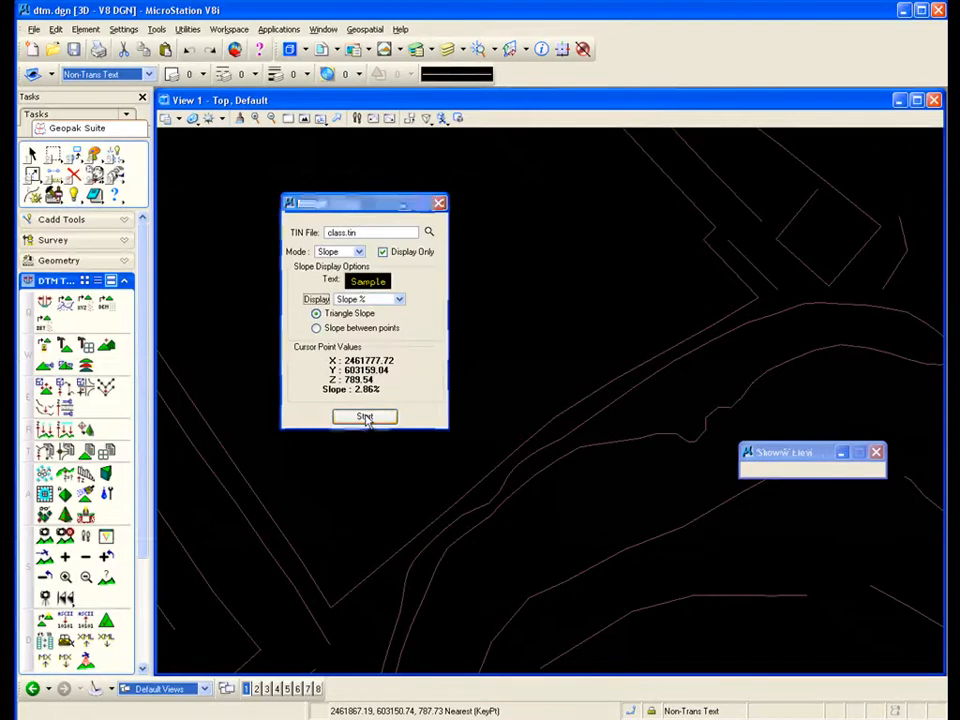
{"action": "left_click", "coordinate": [366, 418]}
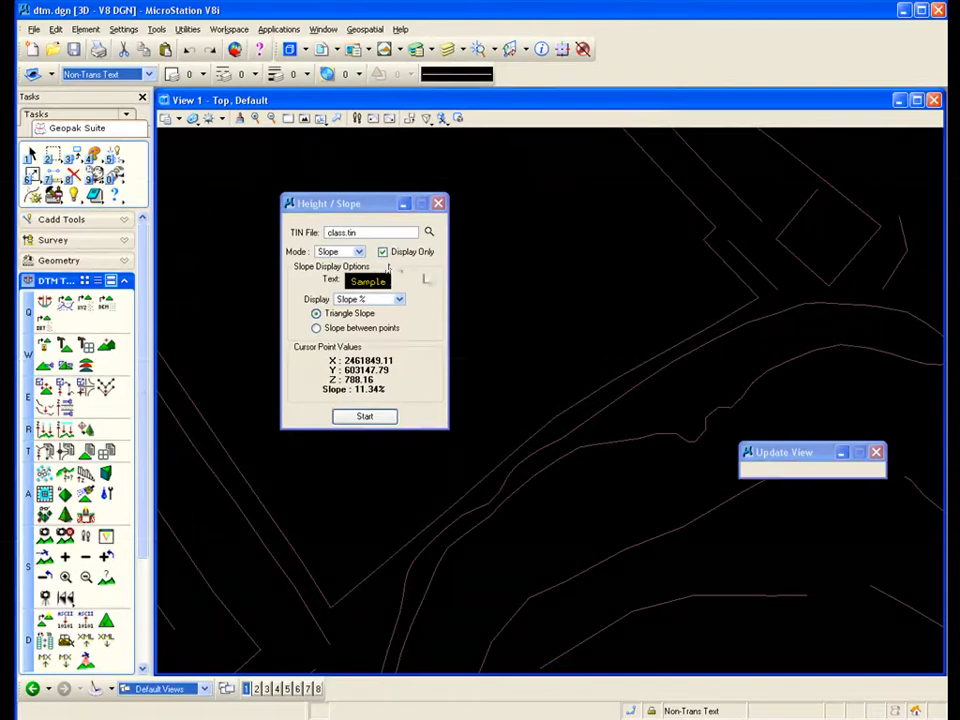
Measure the slope between two points across the curved lines with Slope between points, and close the Height / Slope tool
{"action": "left_click", "coordinate": [340, 328]}
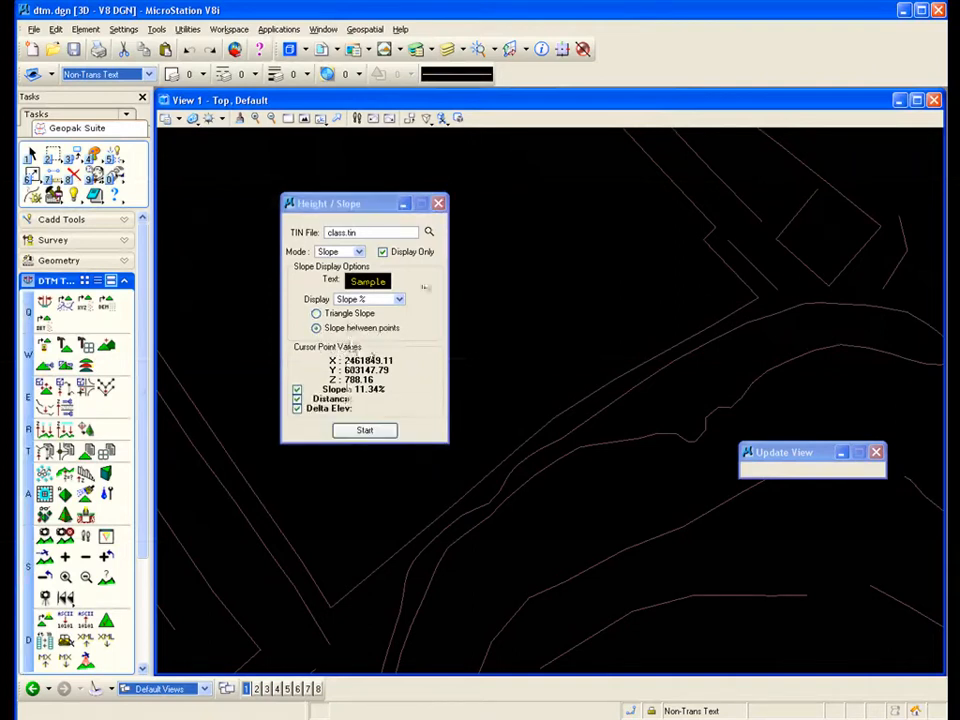
{"action": "left_click", "coordinate": [365, 430]}
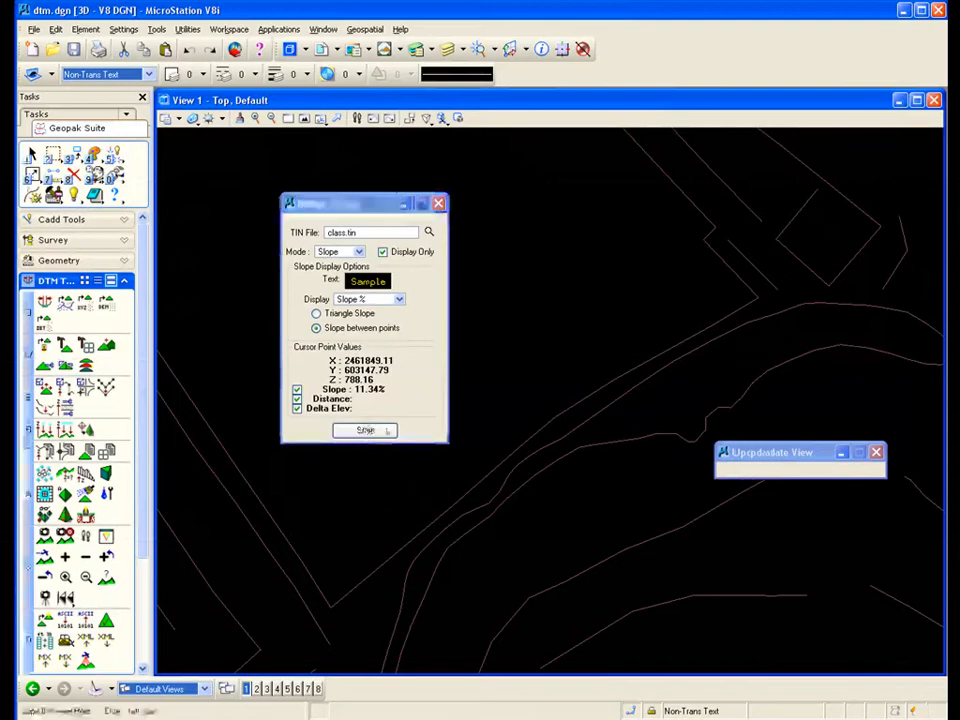
{"action": "left_click", "coordinate": [283, 499]}
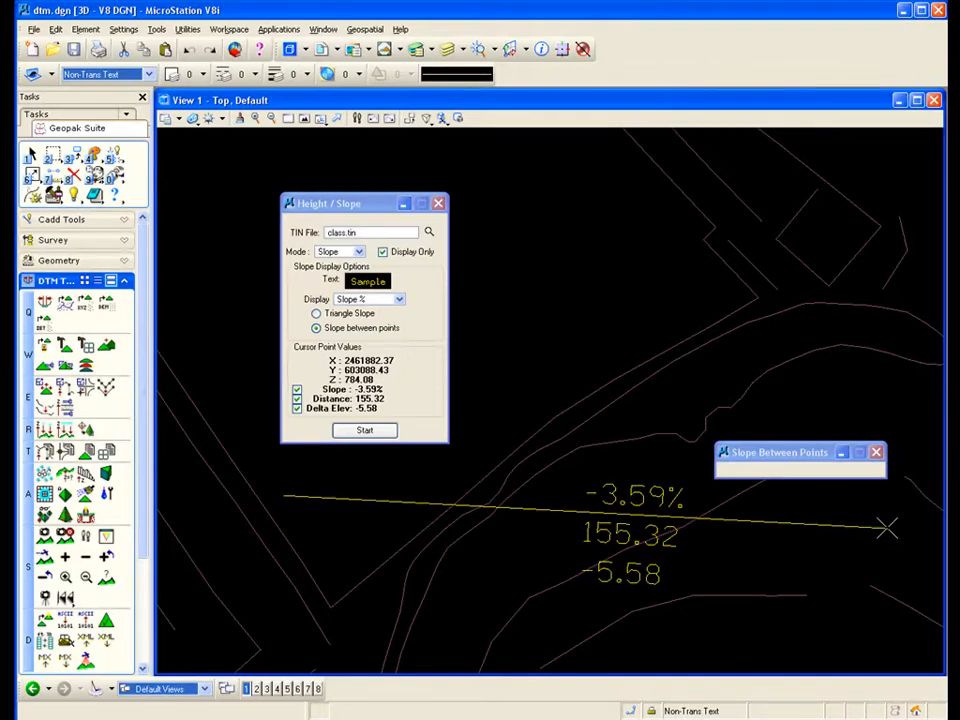
{"action": "left_click", "coordinate": [889, 519]}
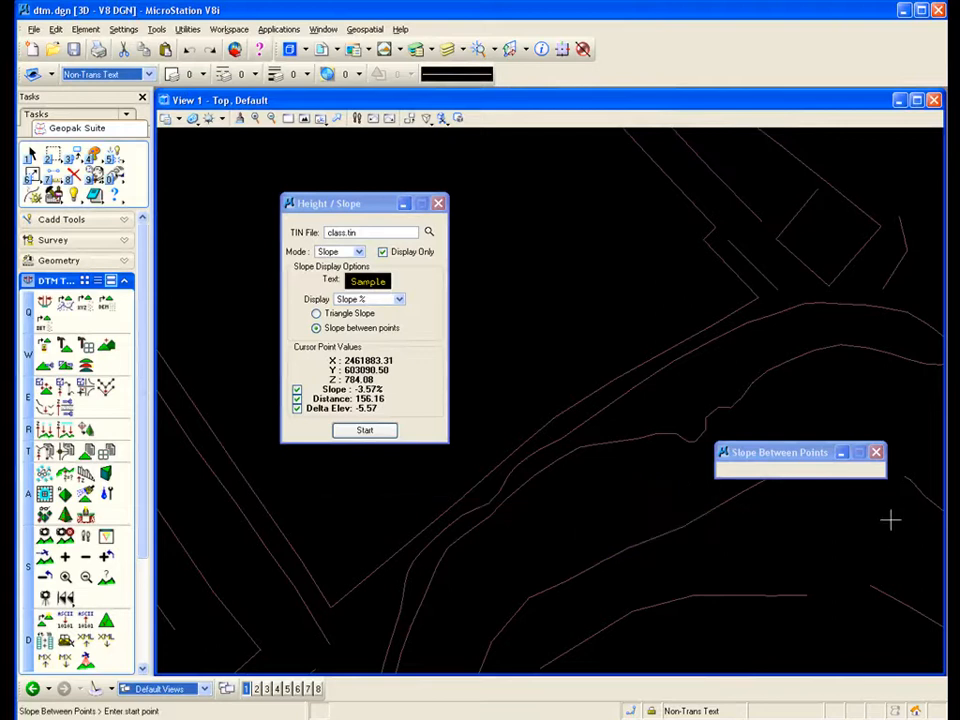
{"action": "left_click", "coordinate": [438, 204]}
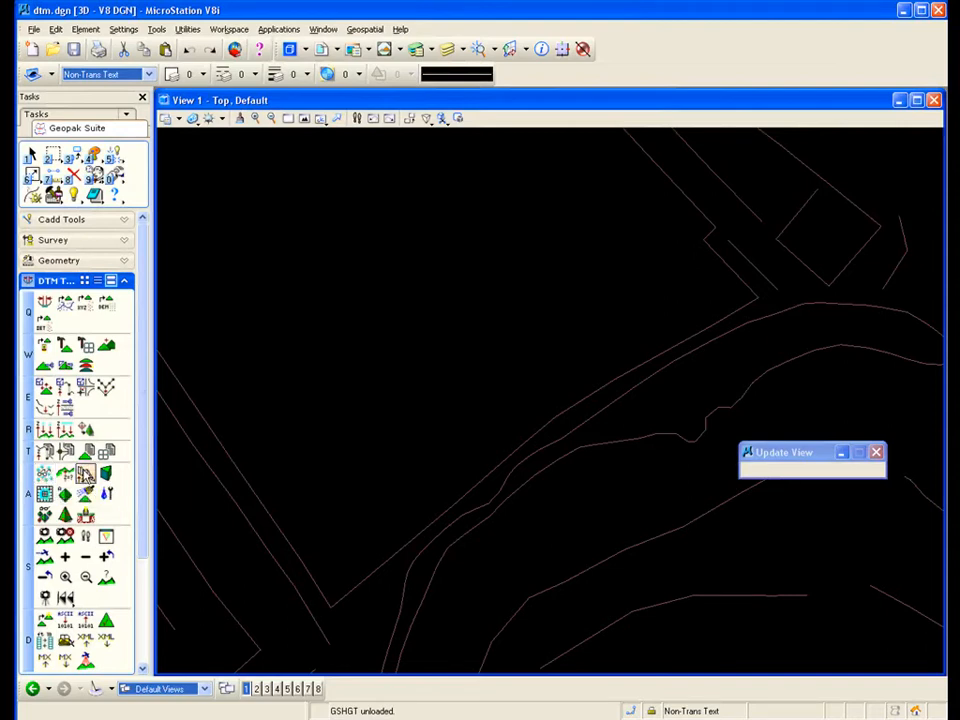
Start the Profile tool and remove the ground.tin entry from its list of features
{"action": "left_click", "coordinate": [66, 362]}
{"action": "scroll", "coordinate": [536, 308], "scroll_direction": "down", "scroll_amount": 9}
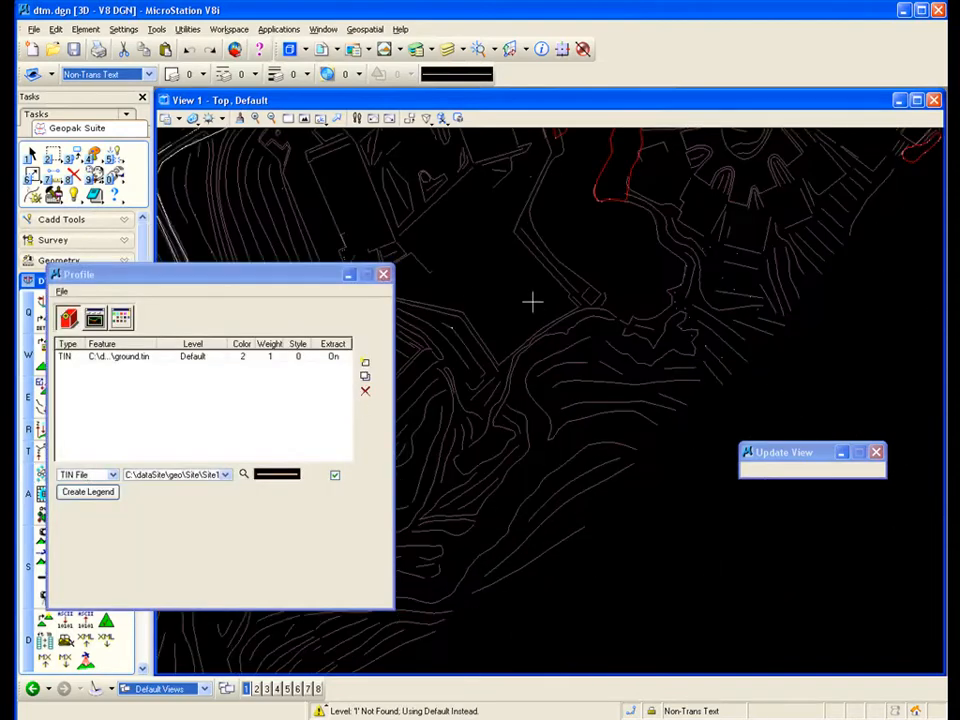
{"action": "scroll", "coordinate": [434, 213], "scroll_direction": "down", "scroll_amount": 2}
{"action": "left_click_drag", "start_coordinate": [254, 274], "coordinate": [755, 305]}
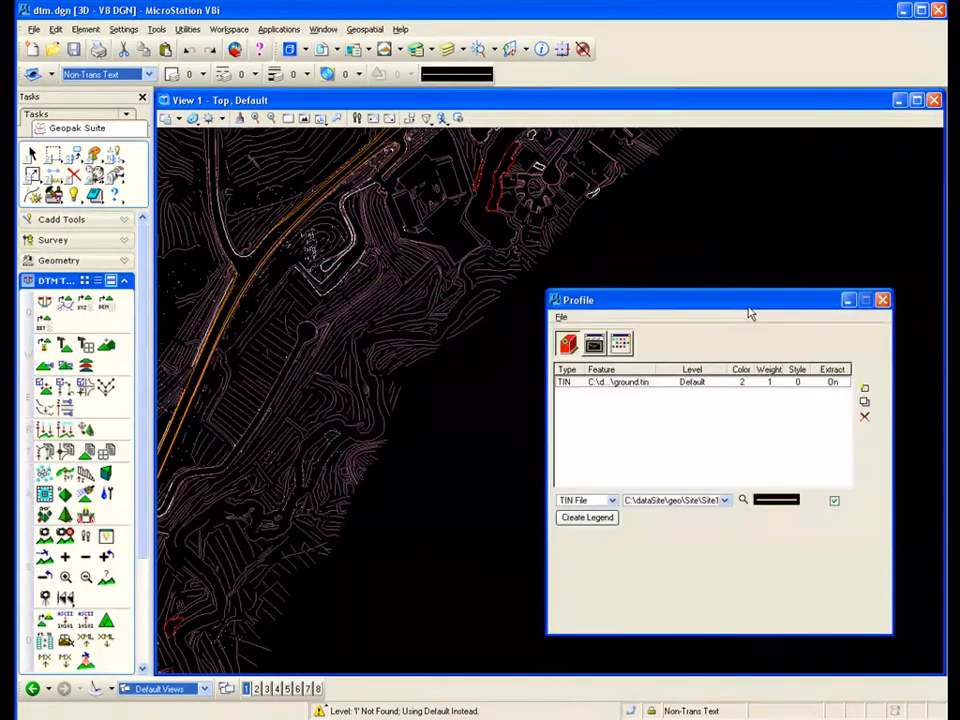
{"action": "left_click", "coordinate": [812, 384]}
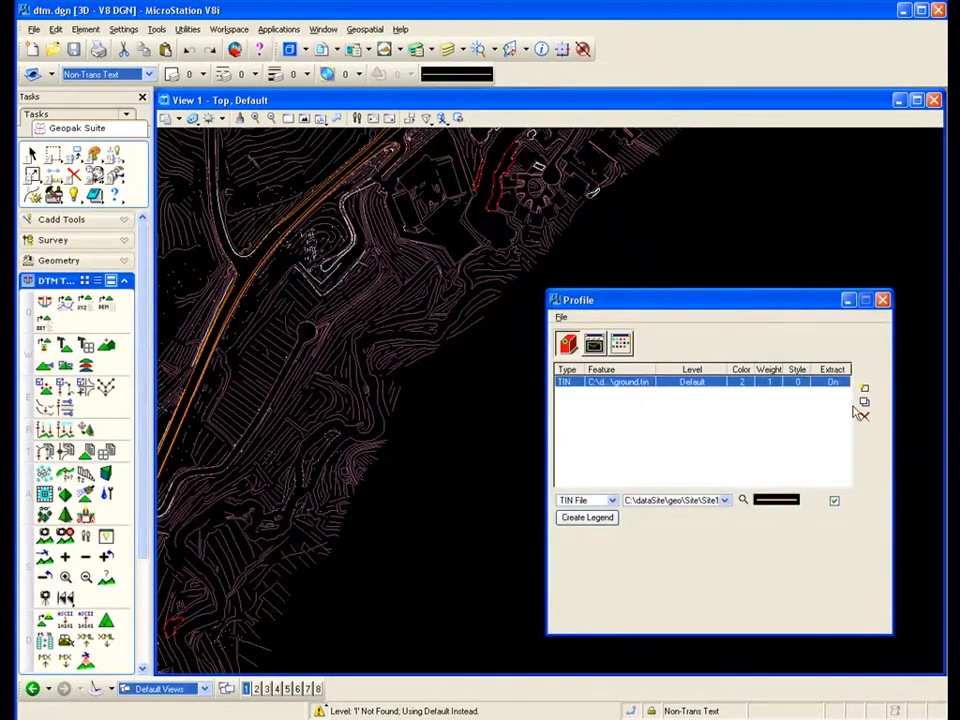
{"action": "left_click", "coordinate": [865, 417]}
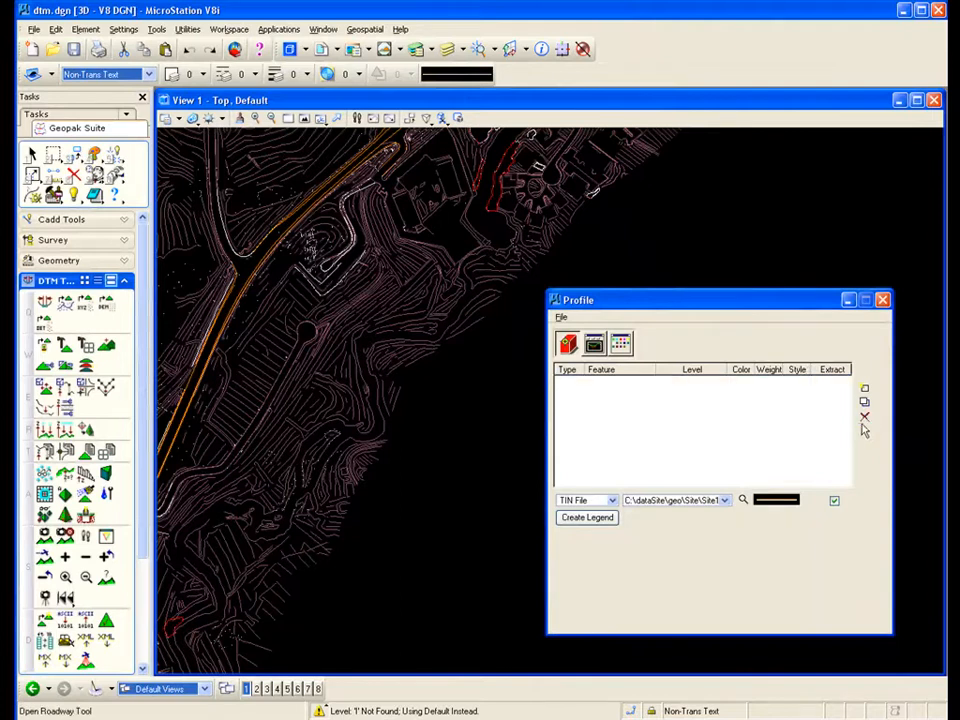
Browse for the profile's TIN file, going from the Chapter4 folder to C:\Class
{"action": "left_click", "coordinate": [725, 501]}
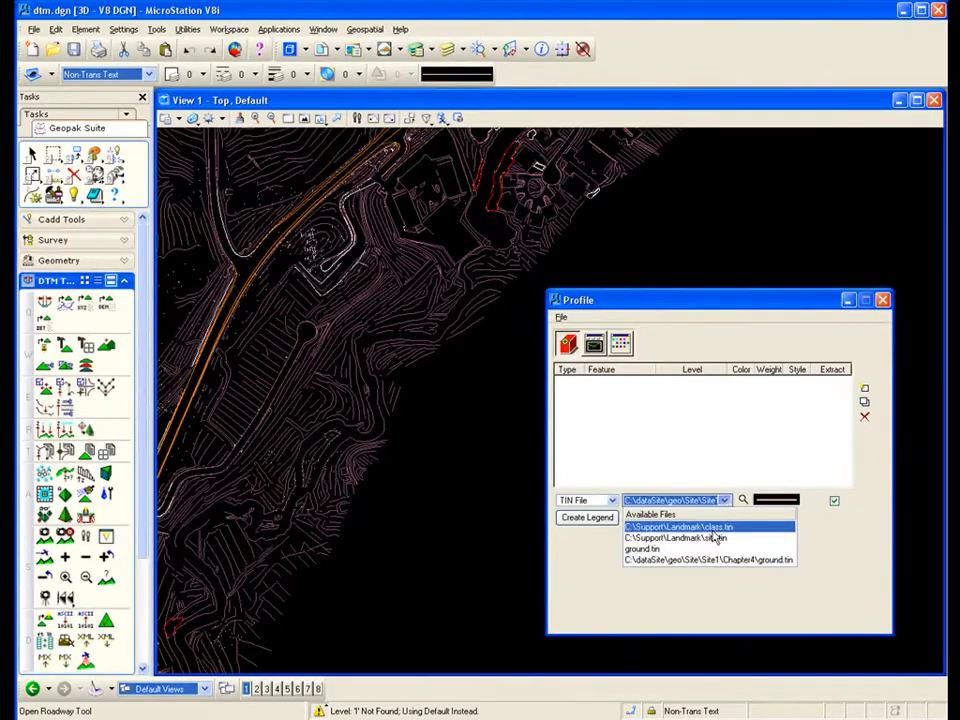
{"action": "left_click", "coordinate": [743, 501]}
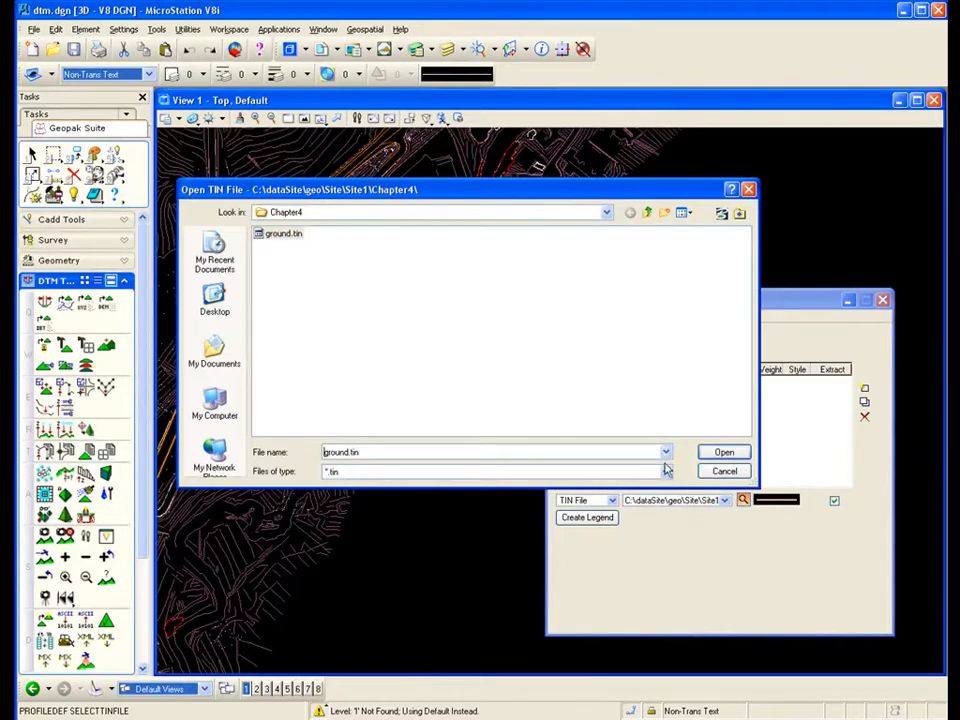
{"action": "left_click", "coordinate": [649, 214]}
{"action": "left_click", "coordinate": [649, 214]}
{"action": "left_click", "coordinate": [649, 214]}
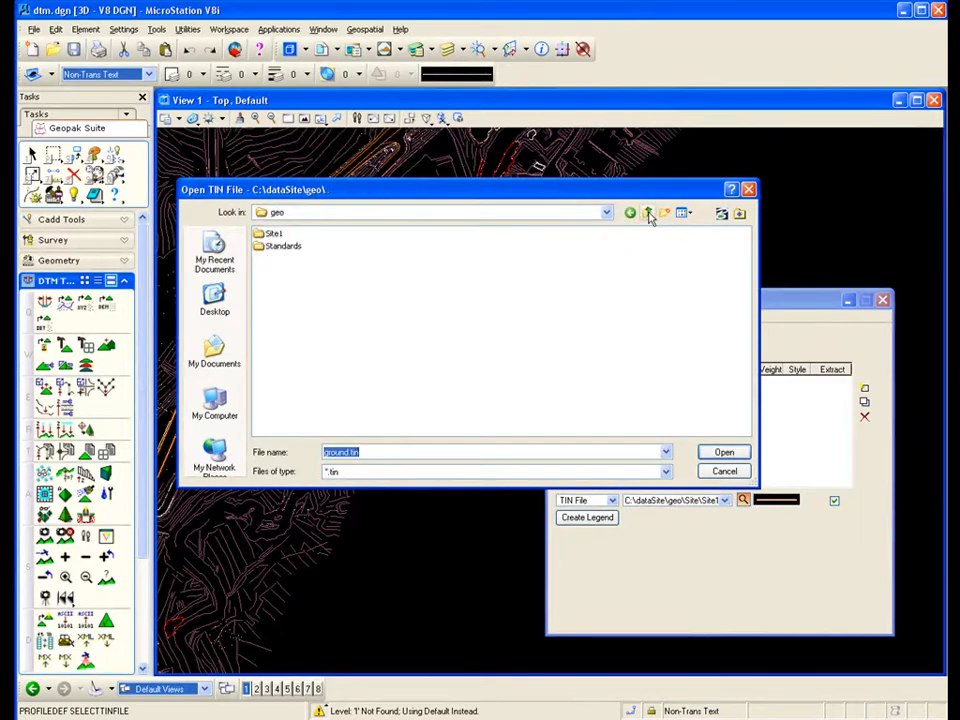
{"action": "left_click", "coordinate": [649, 214]}
{"action": "left_click", "coordinate": [649, 214]}
{"action": "left_click", "coordinate": [275, 284]}
{"action": "double_click", "coordinate": [275, 284]}
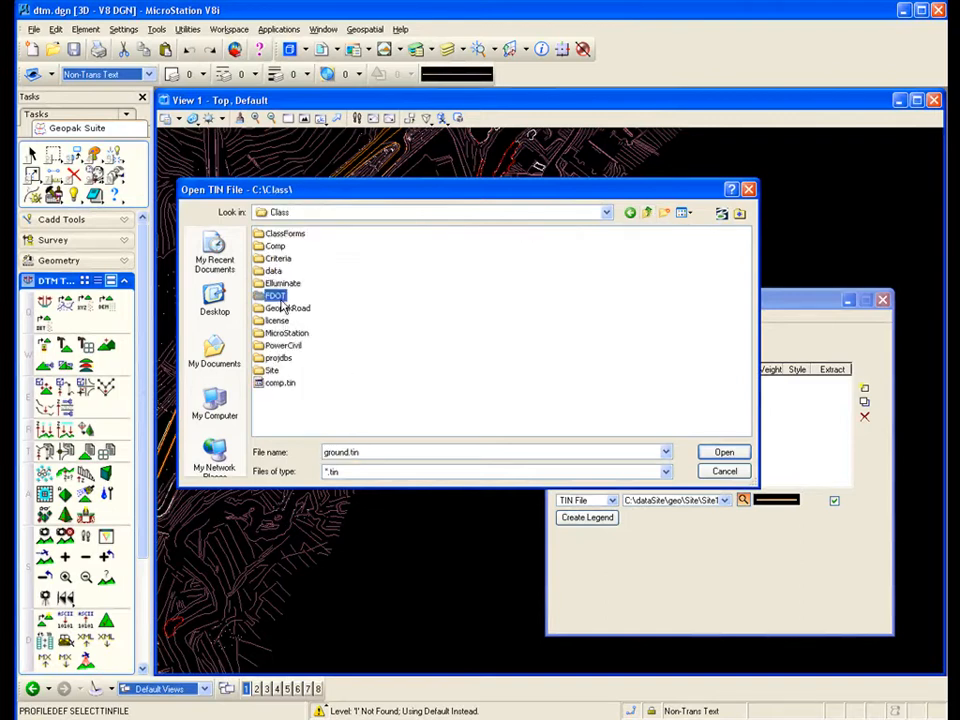
Choose class.tin from GeopakRoad\data\geo\road1 as the profile's TIN file
{"action": "double_click", "coordinate": [280, 295]}
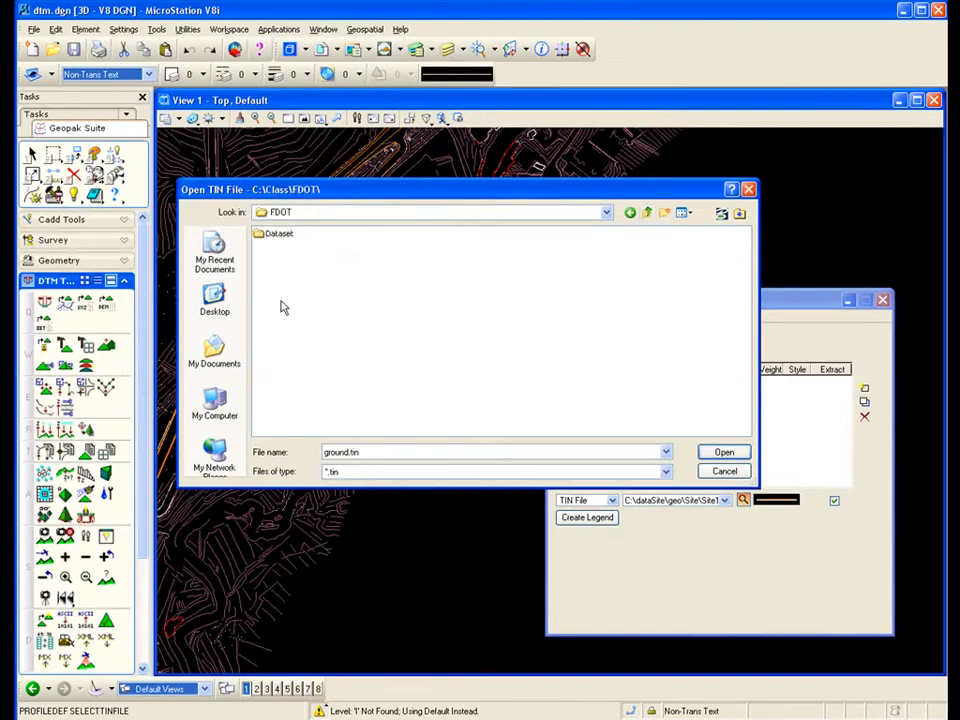
{"action": "left_click", "coordinate": [647, 213]}
{"action": "double_click", "coordinate": [288, 308]}
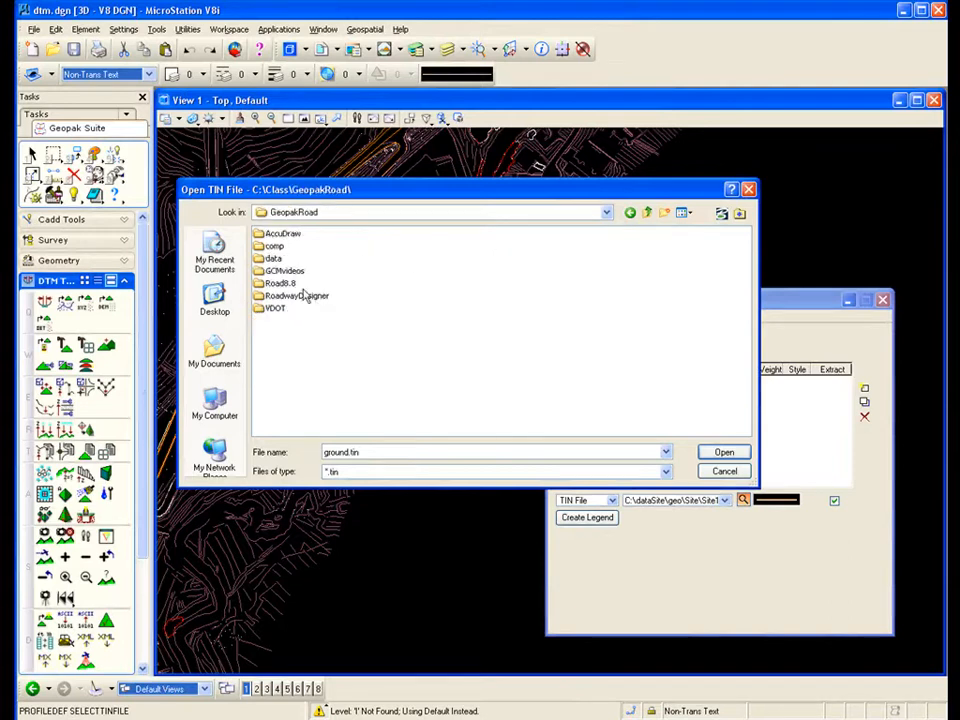
{"action": "double_click", "coordinate": [273, 258]}
{"action": "double_click", "coordinate": [272, 234]}
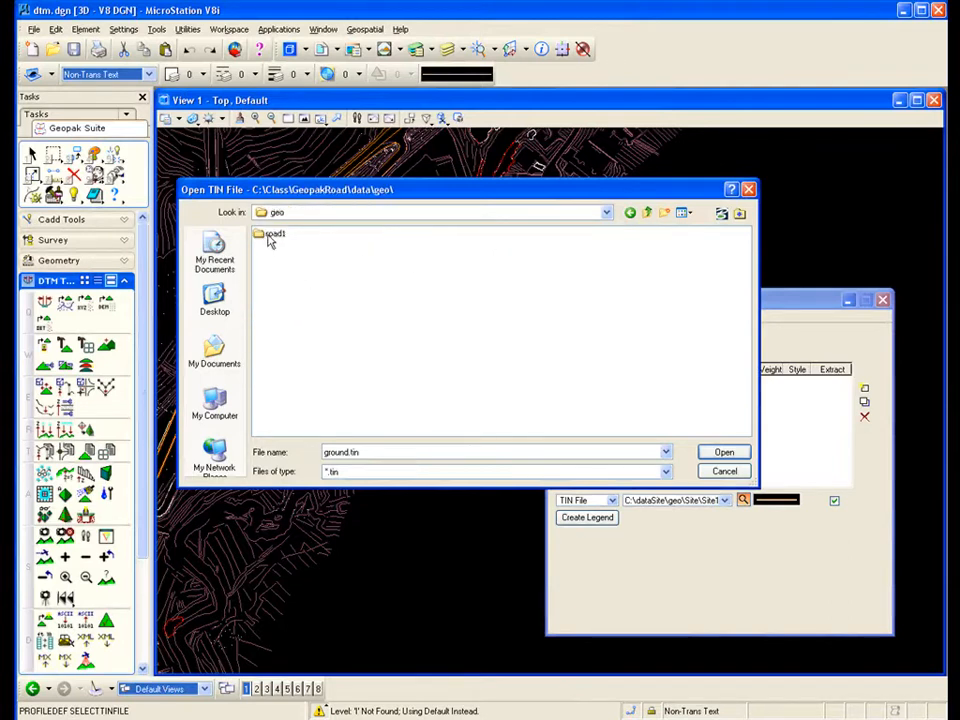
{"action": "double_click", "coordinate": [276, 237]}
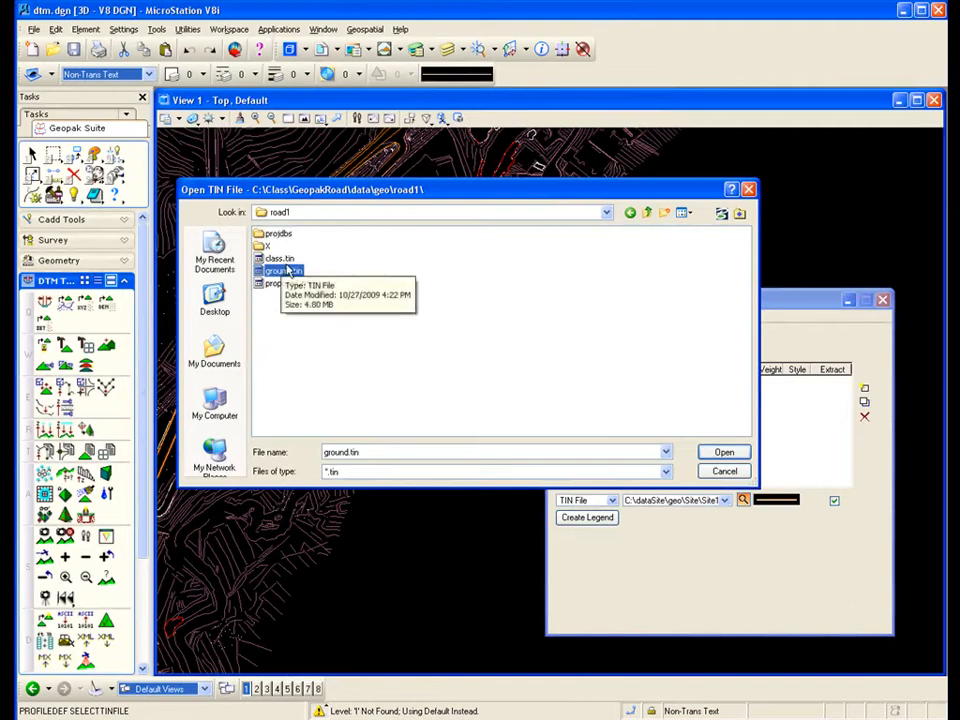
{"action": "left_click", "coordinate": [281, 259]}
{"action": "left_click", "coordinate": [715, 456]}
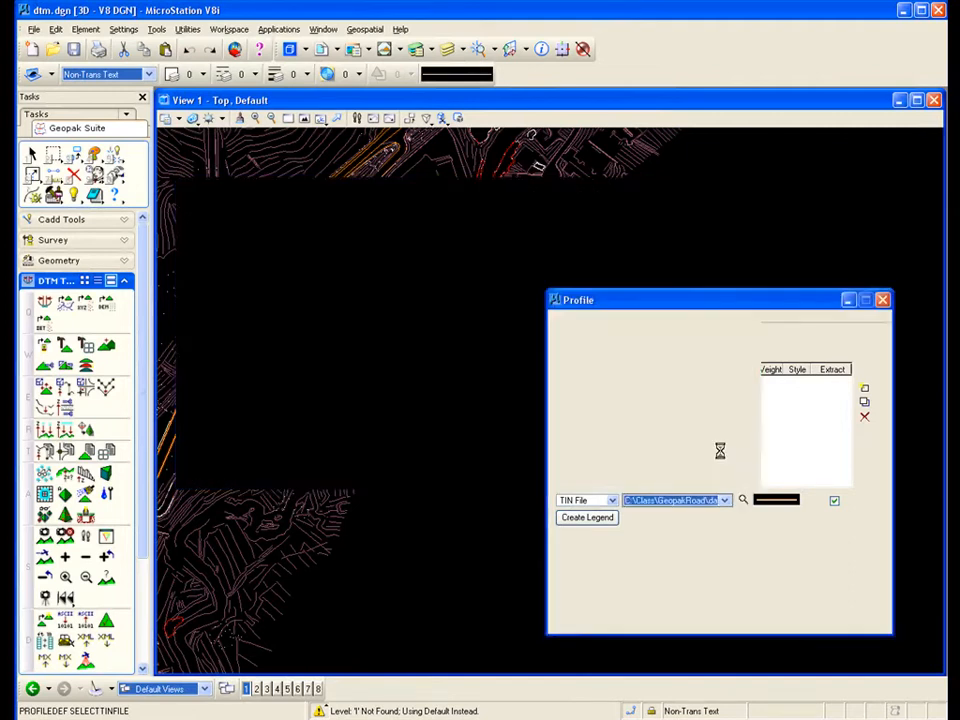
Set the profile feature's colour to 5 (orange) and add class.tin to the feature list
{"action": "left_click", "coordinate": [777, 500]}
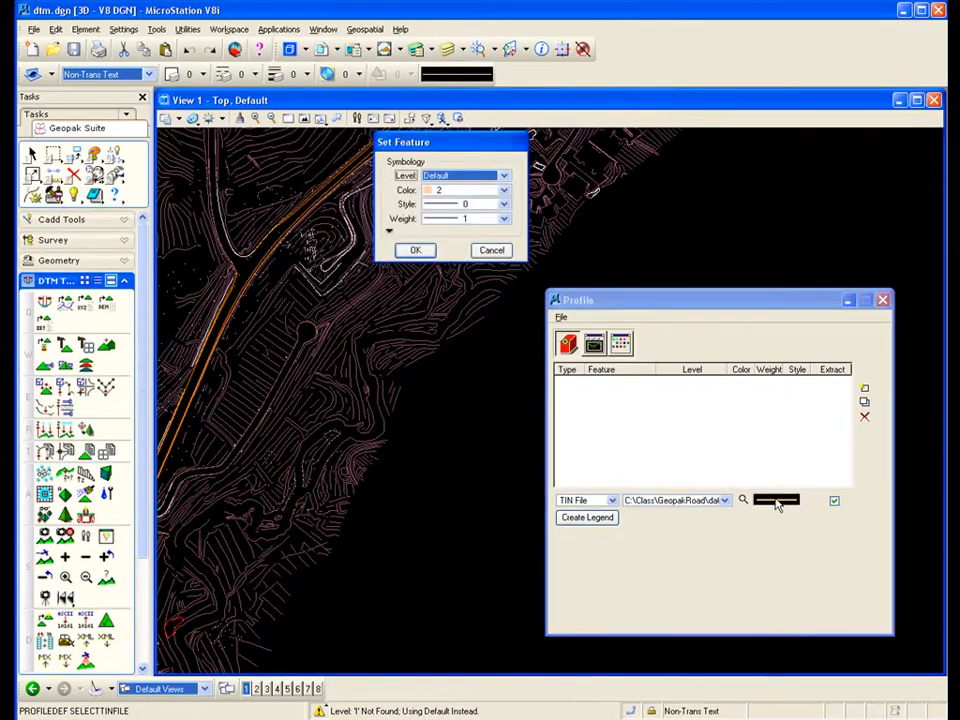
{"action": "left_click", "coordinate": [436, 190]}
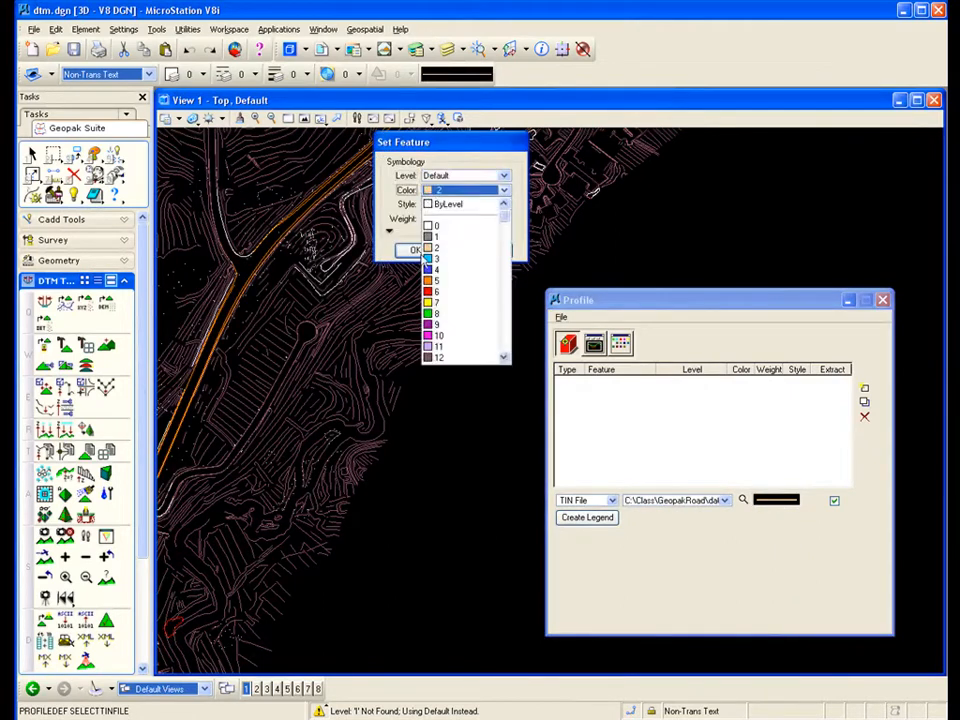
{"action": "left_click", "coordinate": [431, 282]}
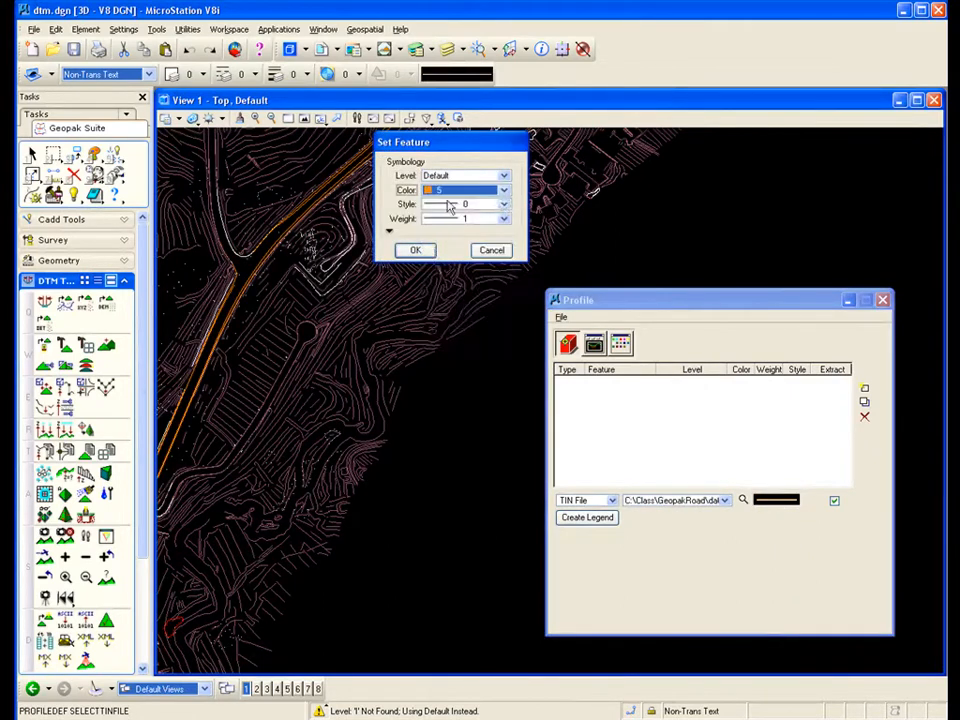
{"action": "left_click", "coordinate": [416, 250]}
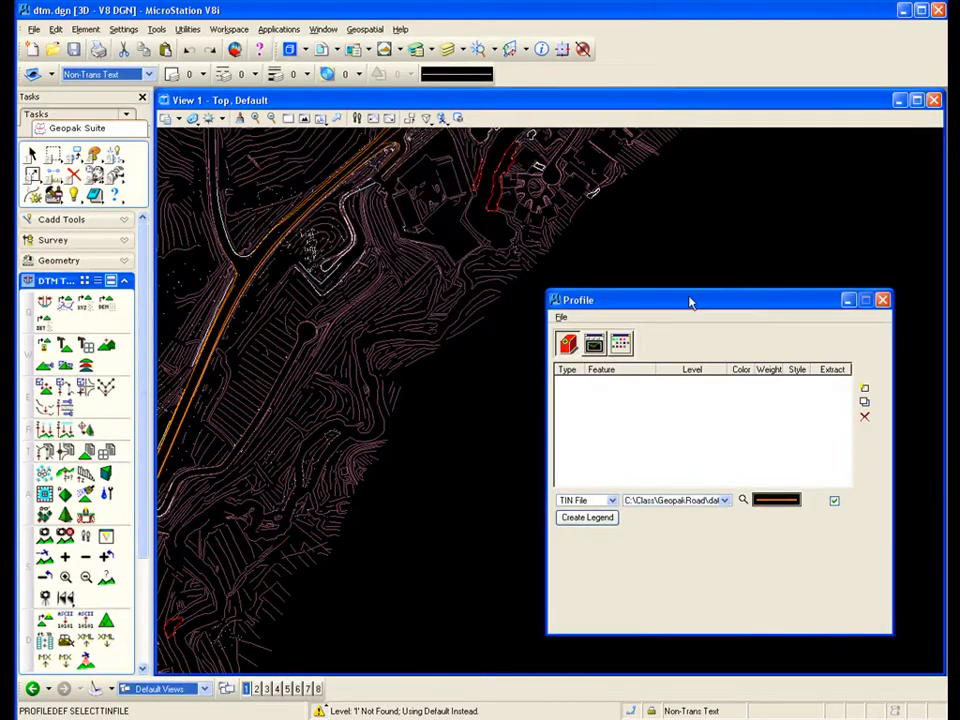
{"action": "left_click_drag", "start_coordinate": [690, 300], "coordinate": [686, 261]}
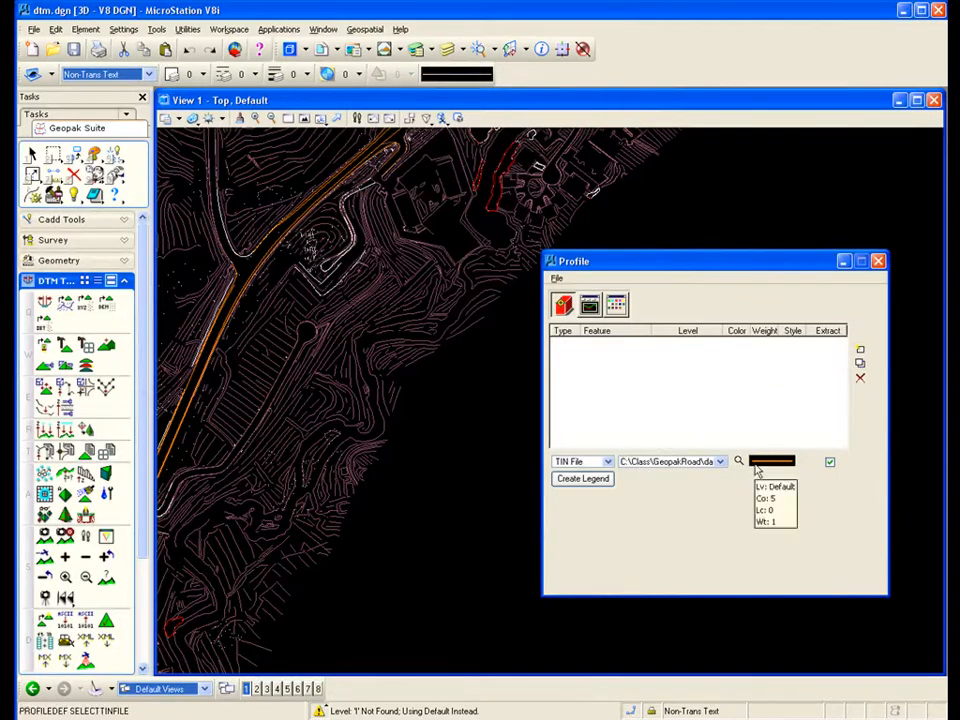
{"action": "left_click", "coordinate": [860, 349]}
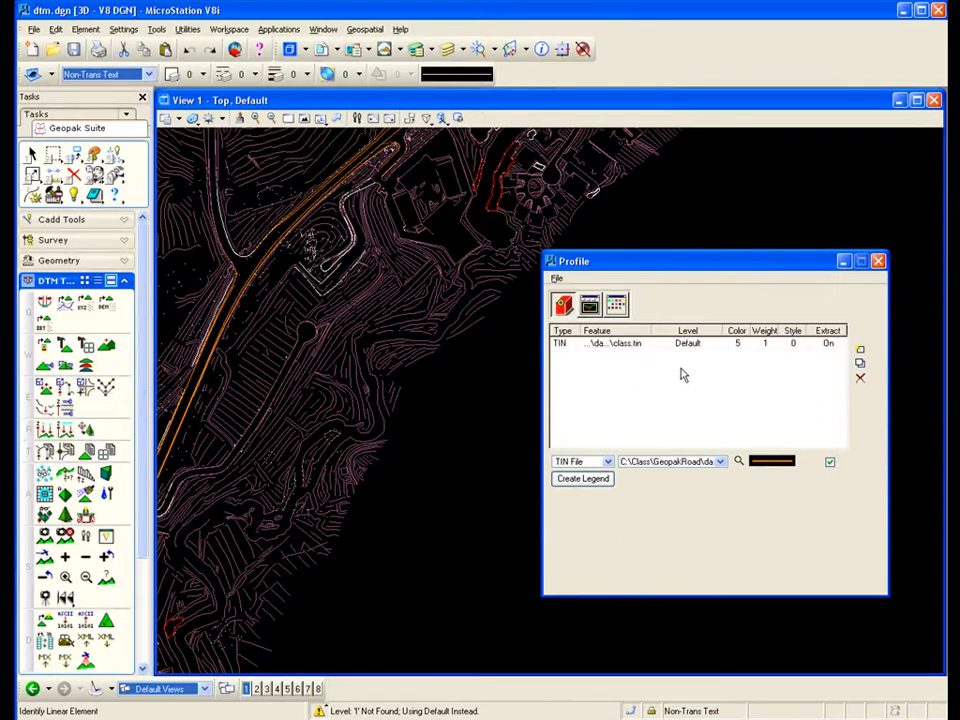
Display a class.tin profile with Place Profile Element, along a line from northwest to southeast across the orange road
{"action": "left_click", "coordinate": [590, 306]}
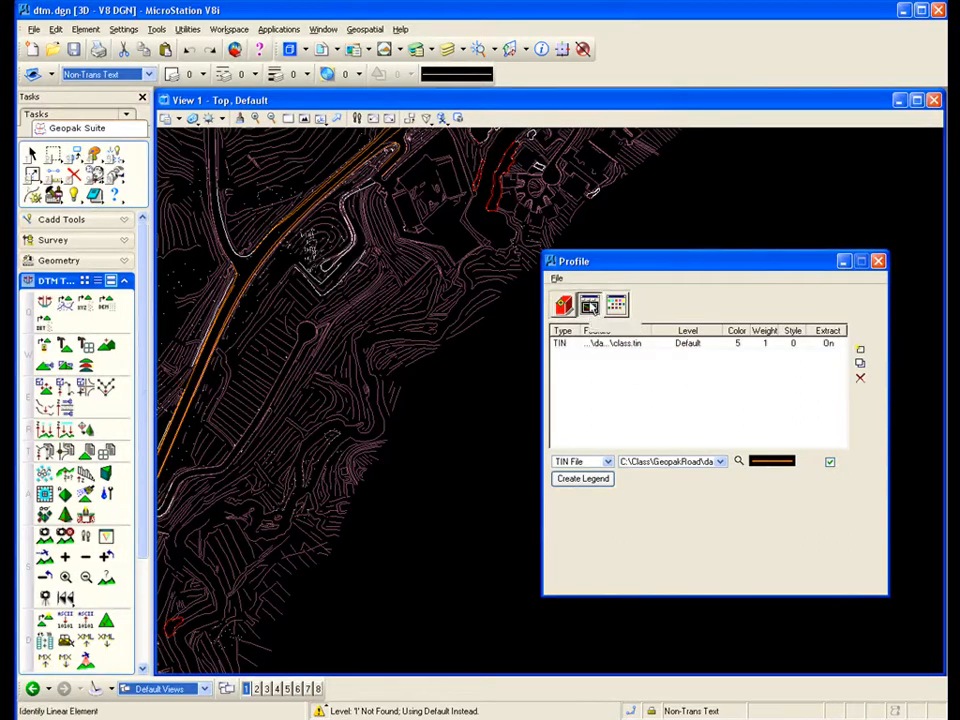
{"action": "mouse_move", "coordinate": [645, 272]}
{"action": "left_mouse_down"}
{"action": "mouse_move", "coordinate": [669, 305]}
{"action": "mouse_move", "coordinate": [682, 300]}
{"action": "left_mouse_up"}
{"action": "scroll", "coordinate": [272, 238], "scroll_direction": "down", "scroll_amount": 2}
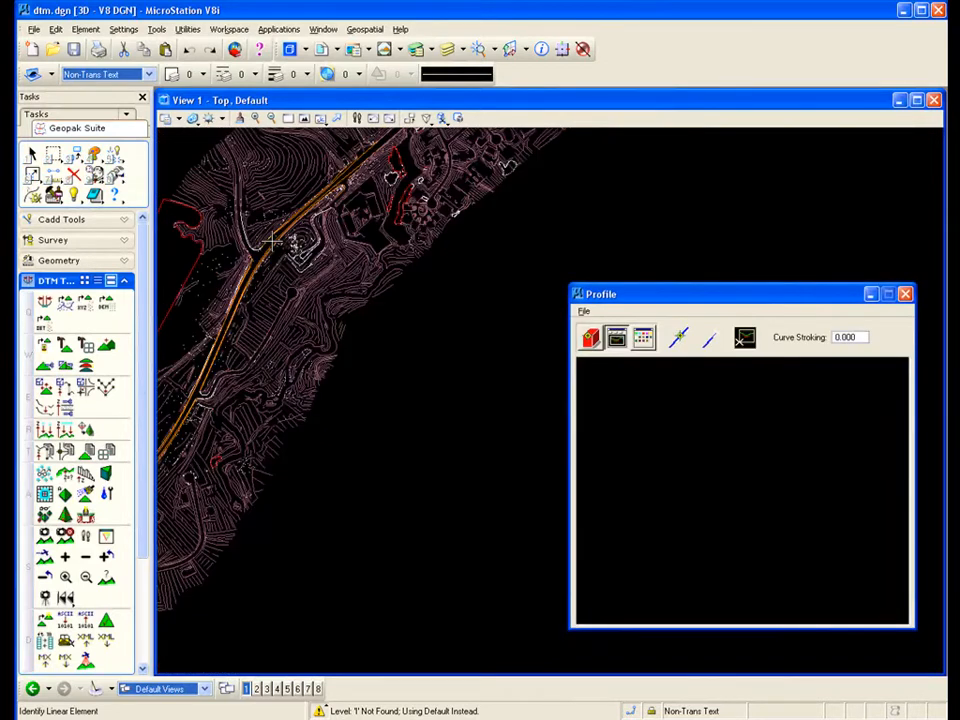
{"action": "left_click", "coordinate": [678, 341]}
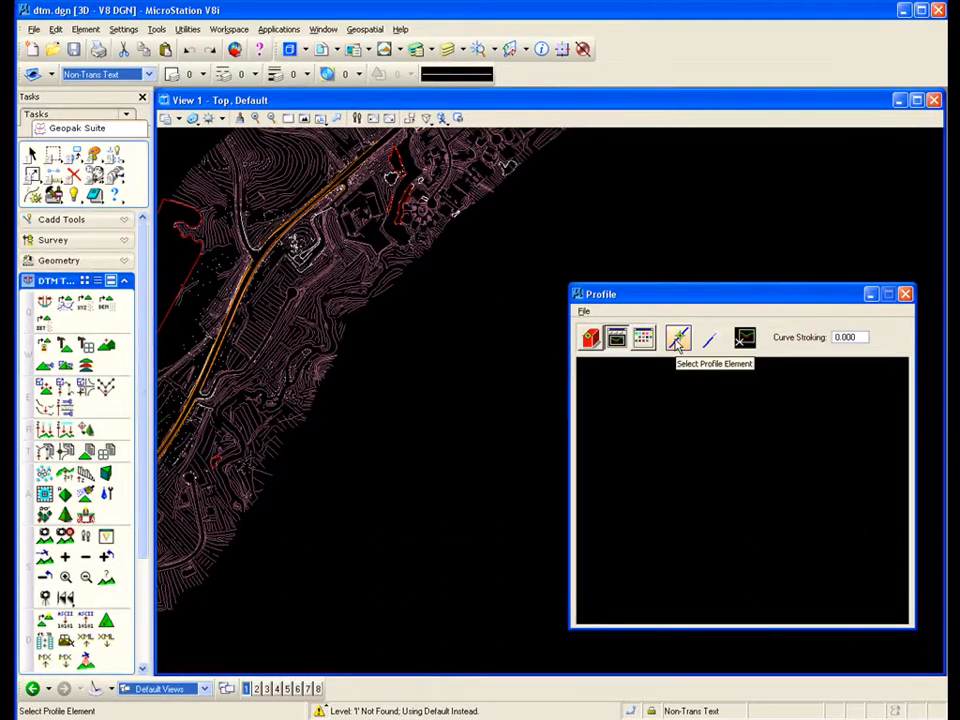
{"action": "left_click", "coordinate": [678, 341]}
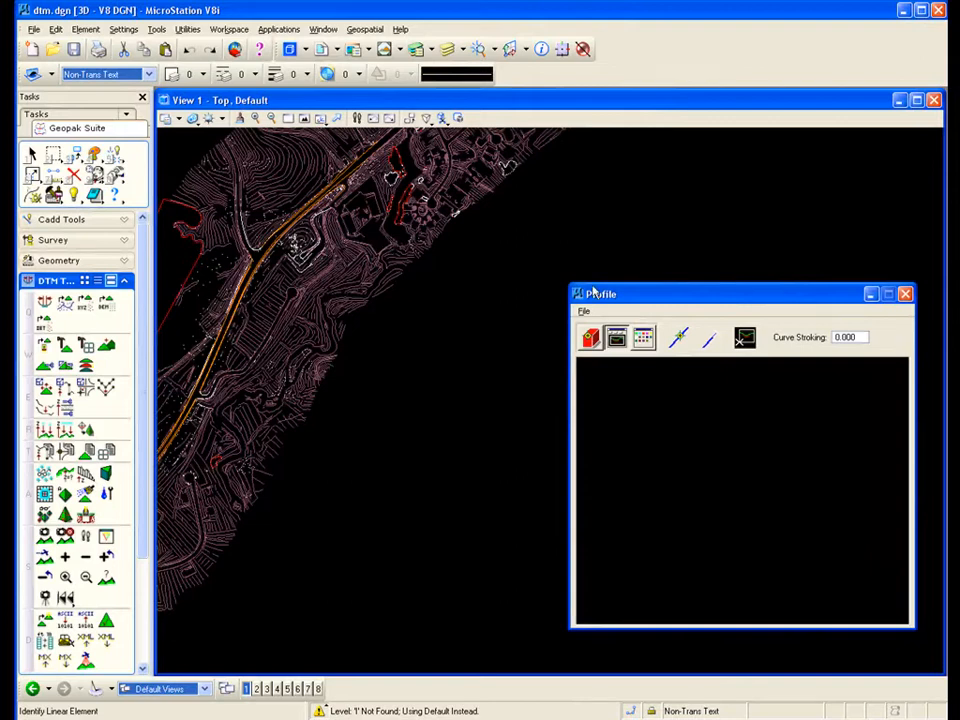
{"action": "left_click", "coordinate": [710, 339]}
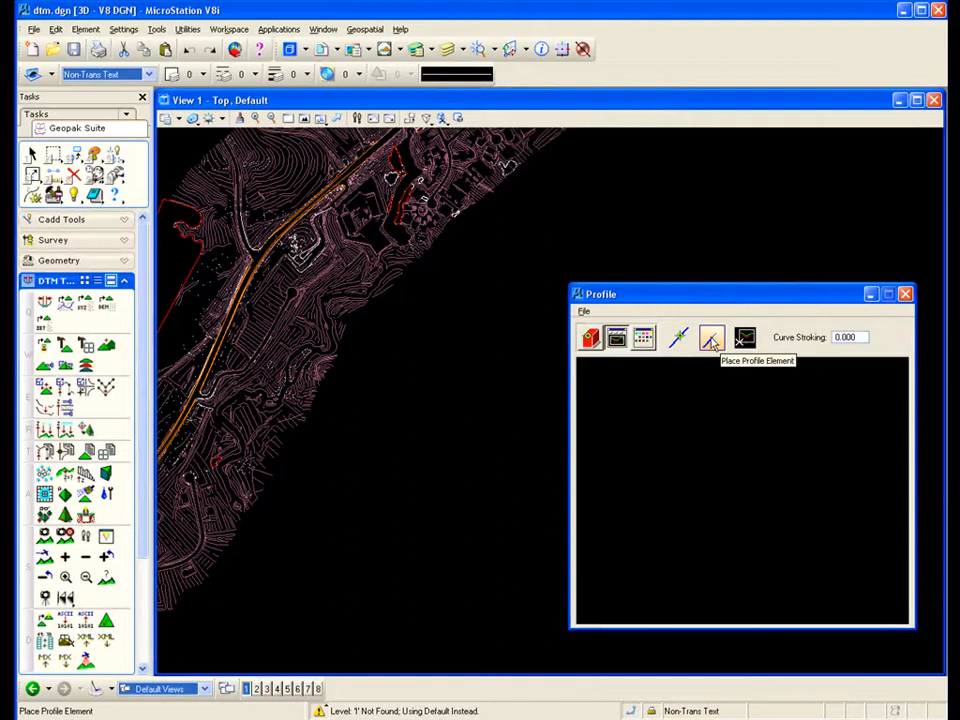
{"action": "left_click", "coordinate": [711, 341]}
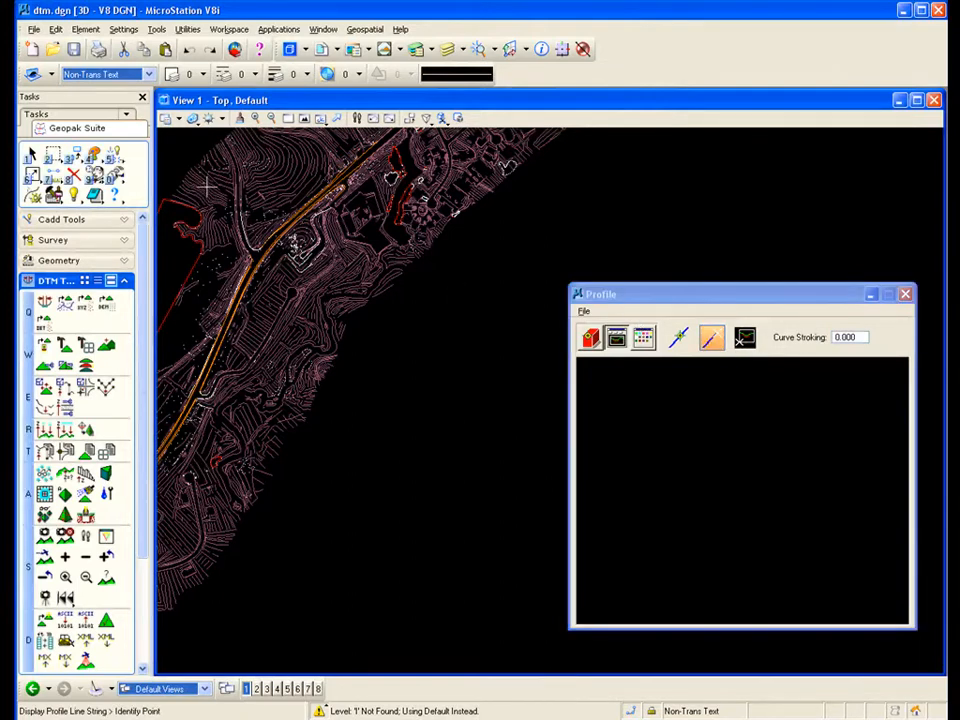
{"action": "left_click", "coordinate": [156, 138]}
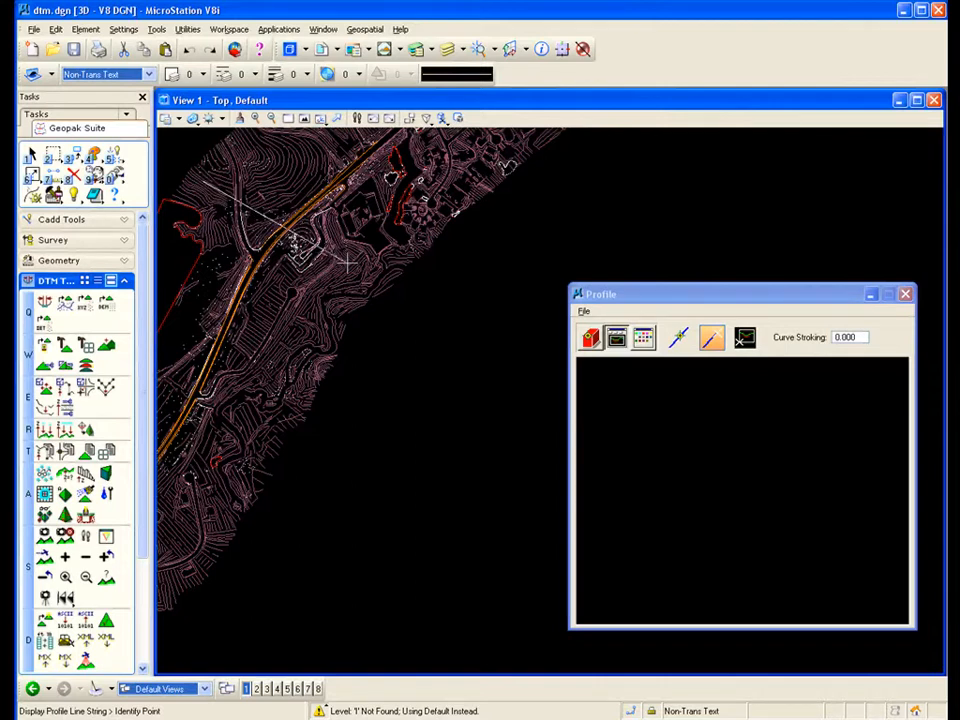
{"action": "left_click", "coordinate": [384, 286]}
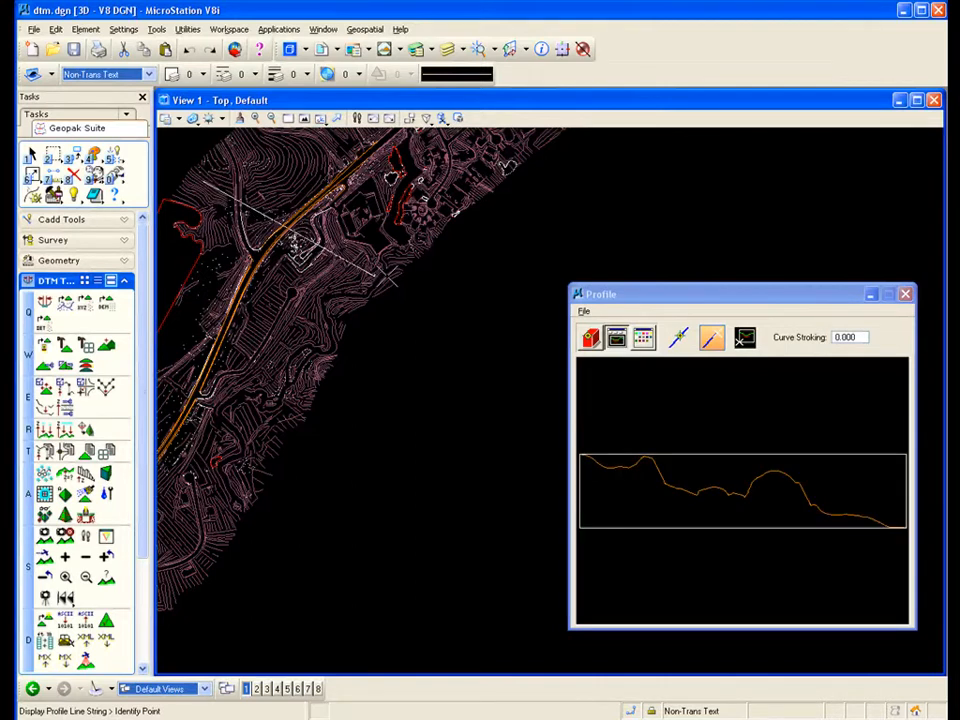
End the current profile line and place a new one in the opposite direction, from southeast to northwest across the road
{"action": "left_click_drag", "start_coordinate": [661, 284], "coordinate": [525, 242]}
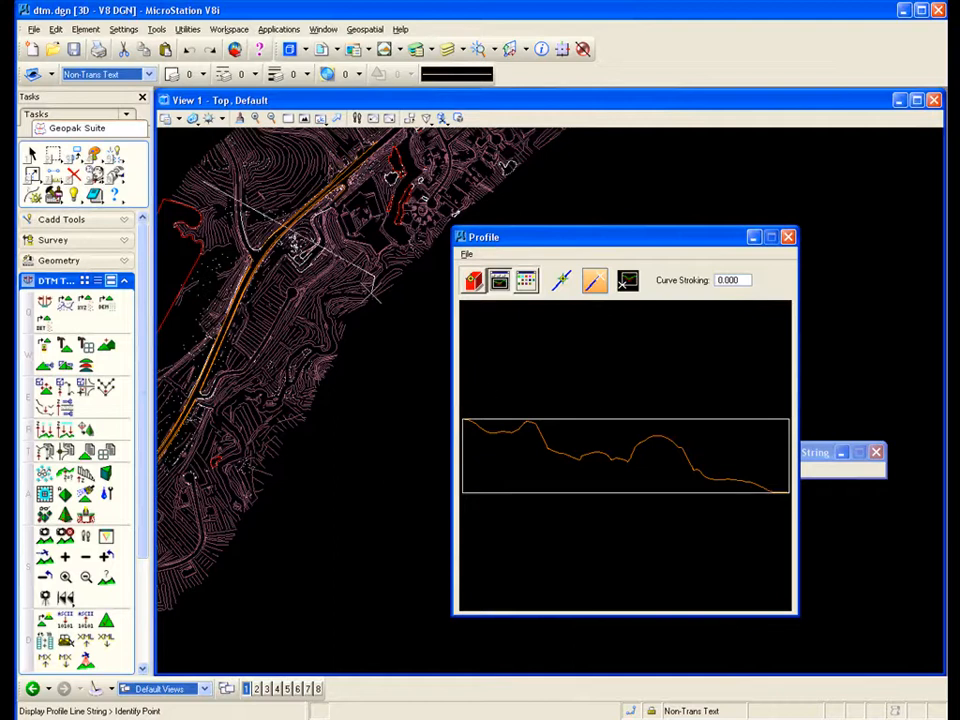
{"action": "left_click", "coordinate": [410, 305]}
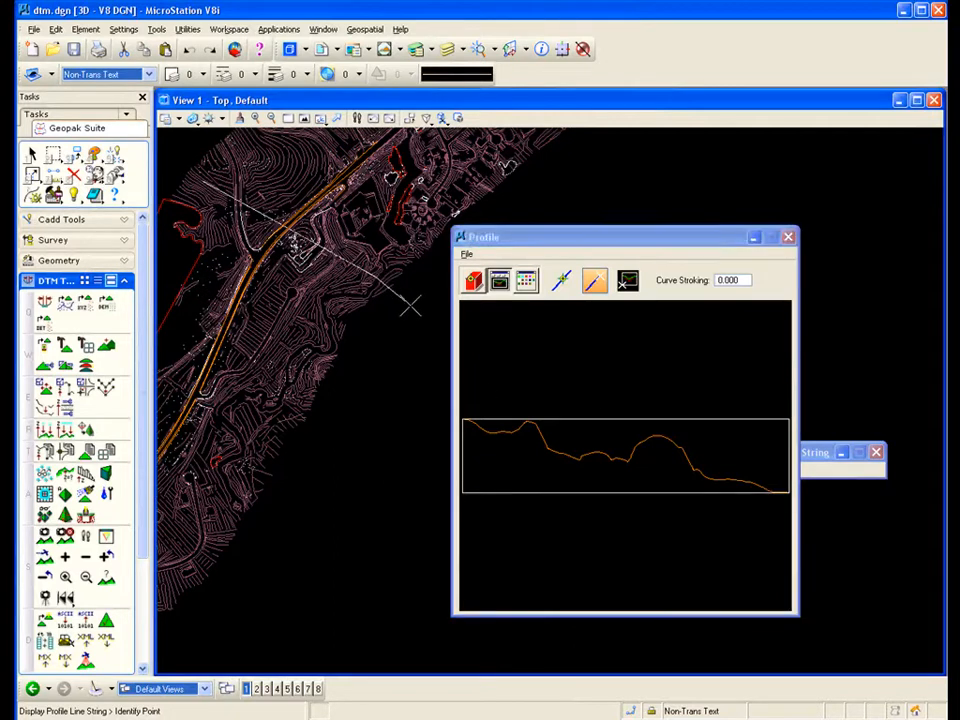
{"action": "right_click", "coordinate": [410, 305]}
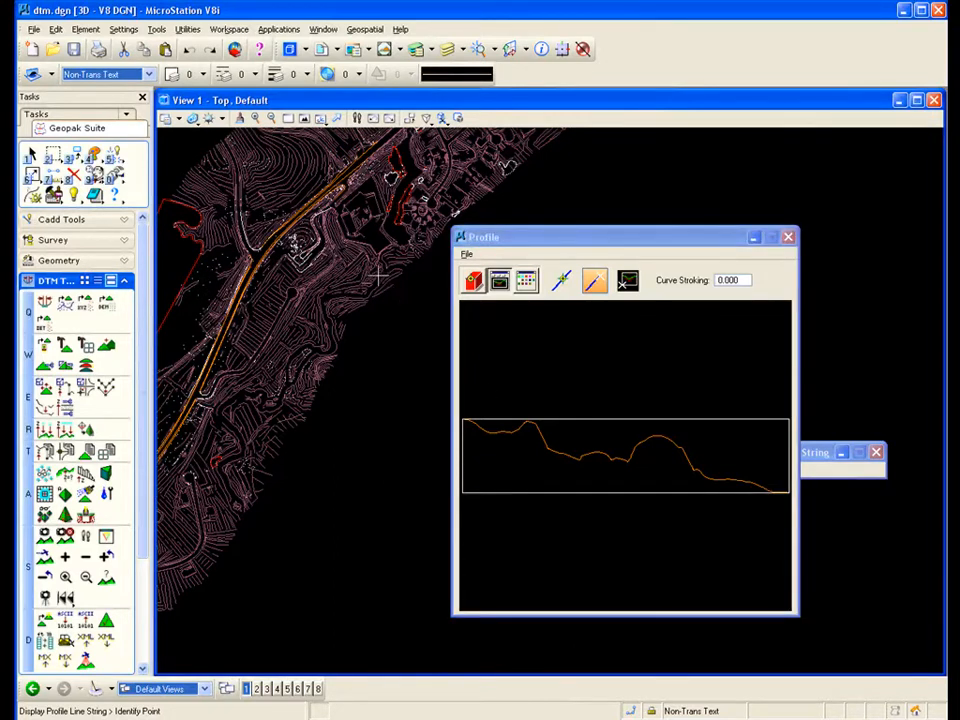
{"action": "left_click", "coordinate": [370, 265]}
{"action": "left_click", "coordinate": [204, 180]}
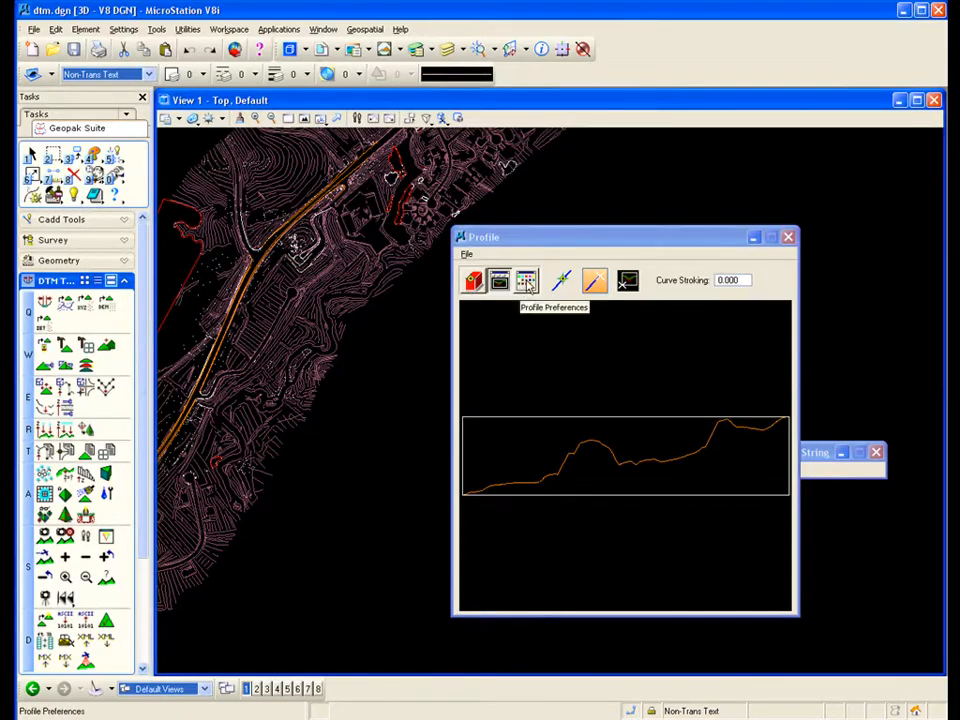
Set the profile's horizontal scale to 2 in the preferences and redisplay the profile
{"action": "left_click", "coordinate": [527, 284]}
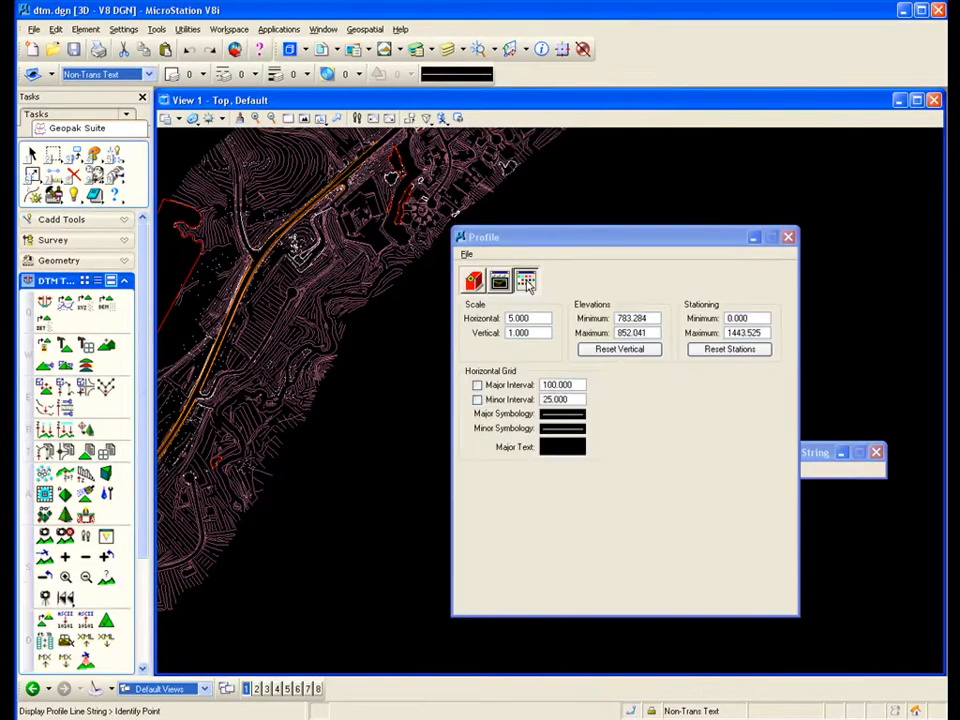
{"action": "left_click_drag", "start_coordinate": [553, 248], "coordinate": [700, 193]}
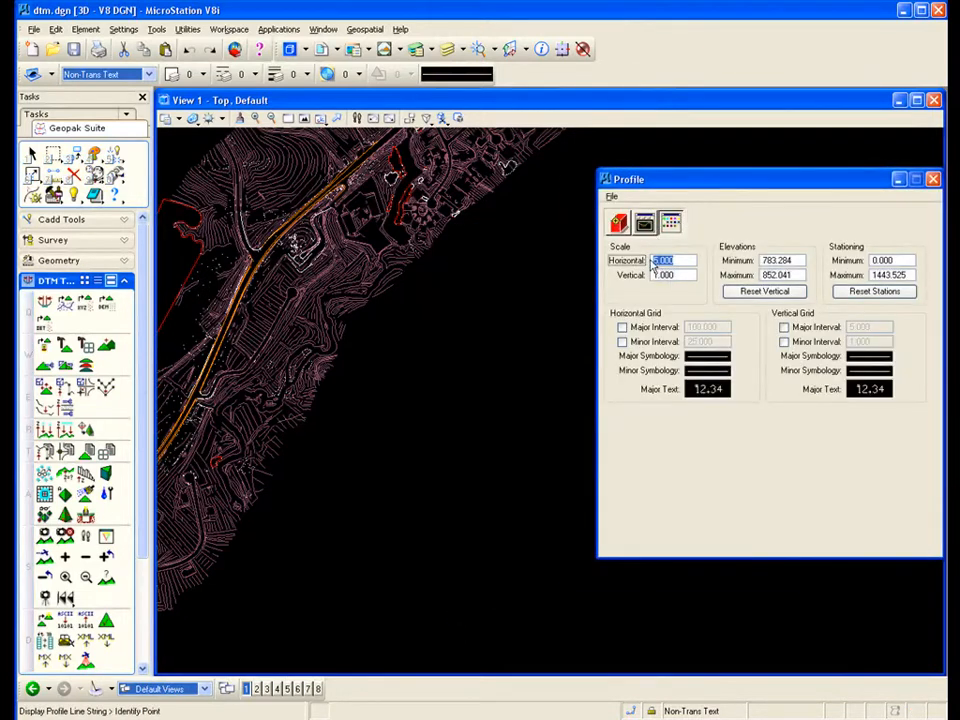
{"action": "left_click_drag", "start_coordinate": [660, 262], "coordinate": [641, 272]}
{"action": "key", "text": "Tab"}
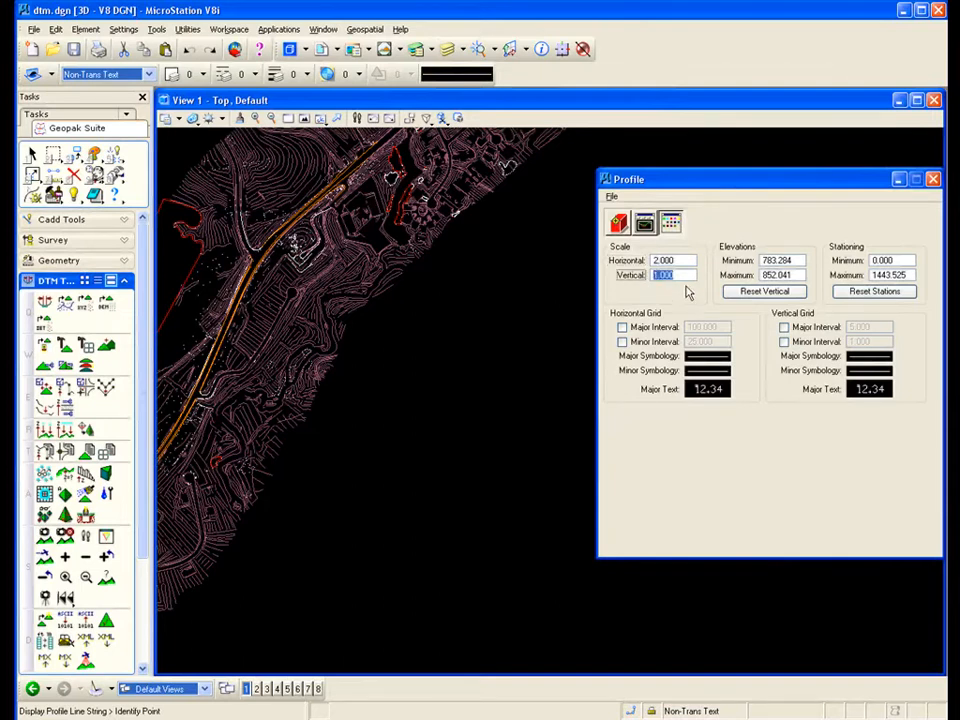
{"action": "left_click", "coordinate": [644, 223]}
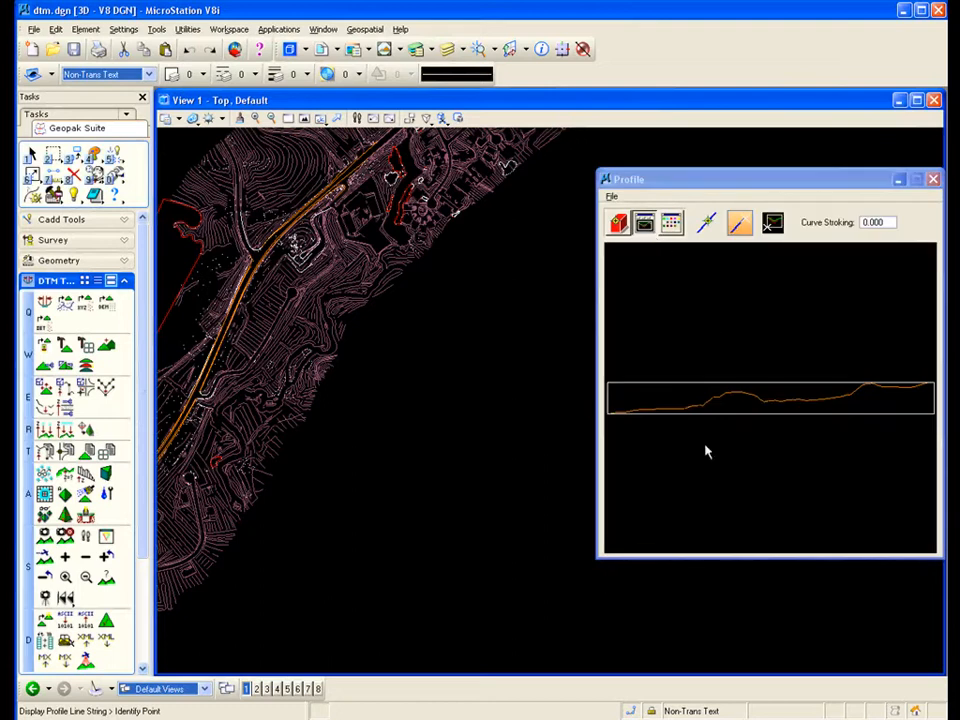
Review the profile's scale, elevation, stationing and grid preferences, and return to the profile display
{"action": "left_click_drag", "start_coordinate": [723, 182], "coordinate": [558, 205]}
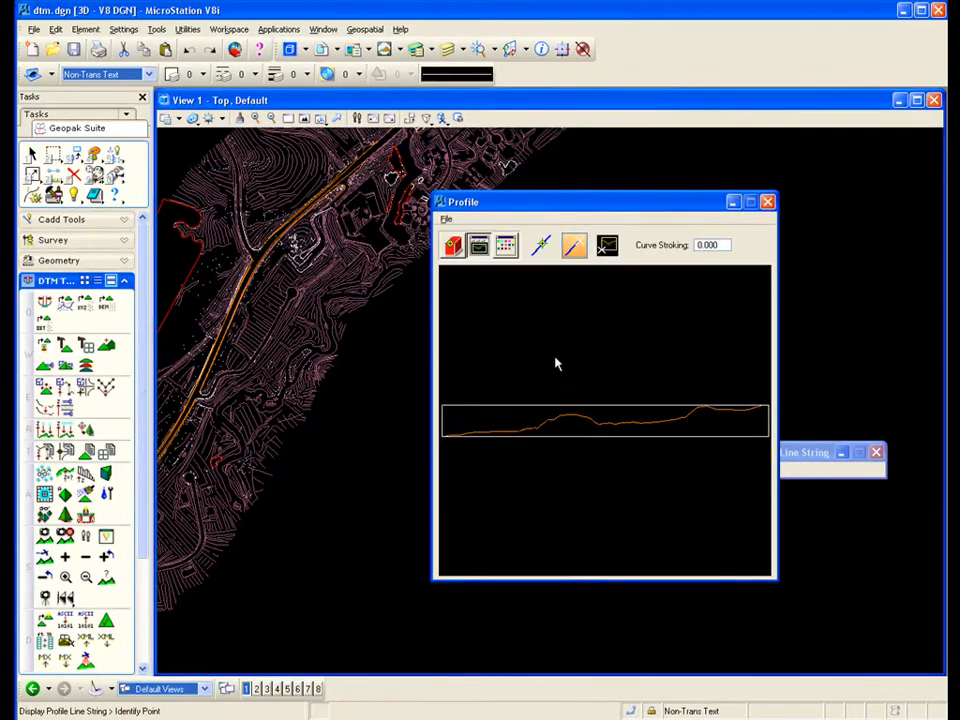
{"action": "left_click", "coordinate": [505, 245]}
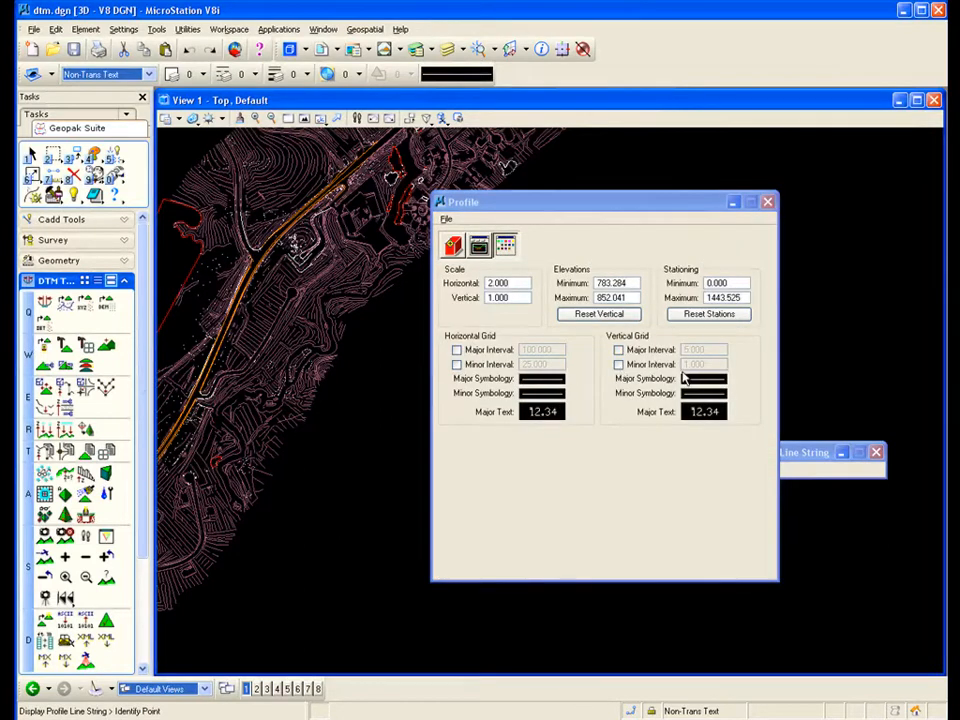
{"action": "left_click_drag", "start_coordinate": [551, 210], "coordinate": [675, 237]}
{"action": "left_click", "coordinate": [604, 275]}
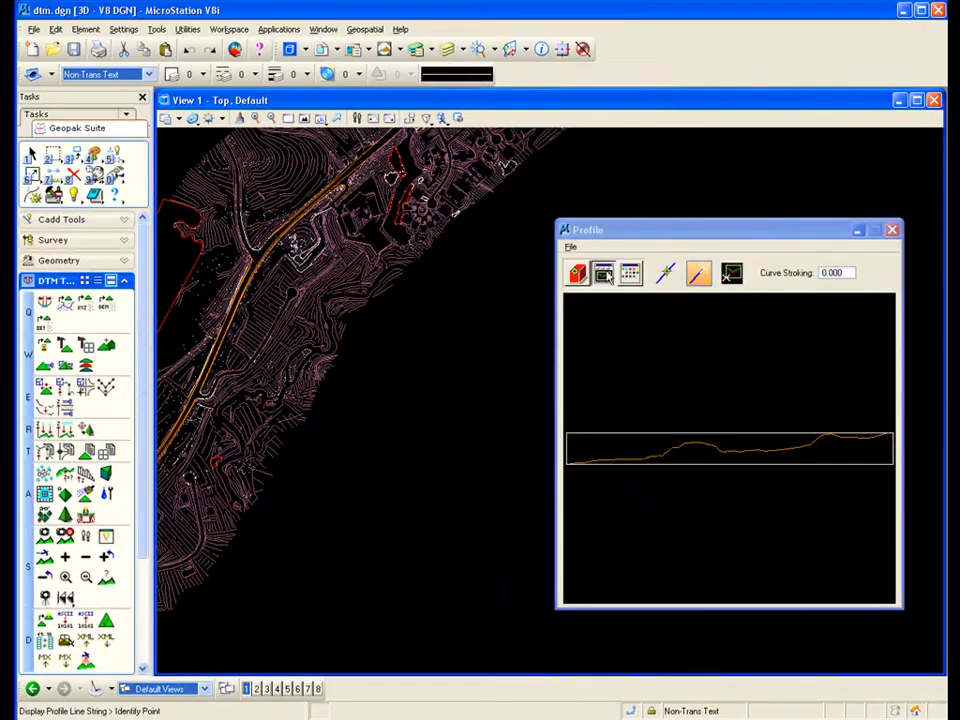
Start placing the extracted profile in the drawing, cancel the placement and close the Profile tool
{"action": "left_click", "coordinate": [733, 276]}
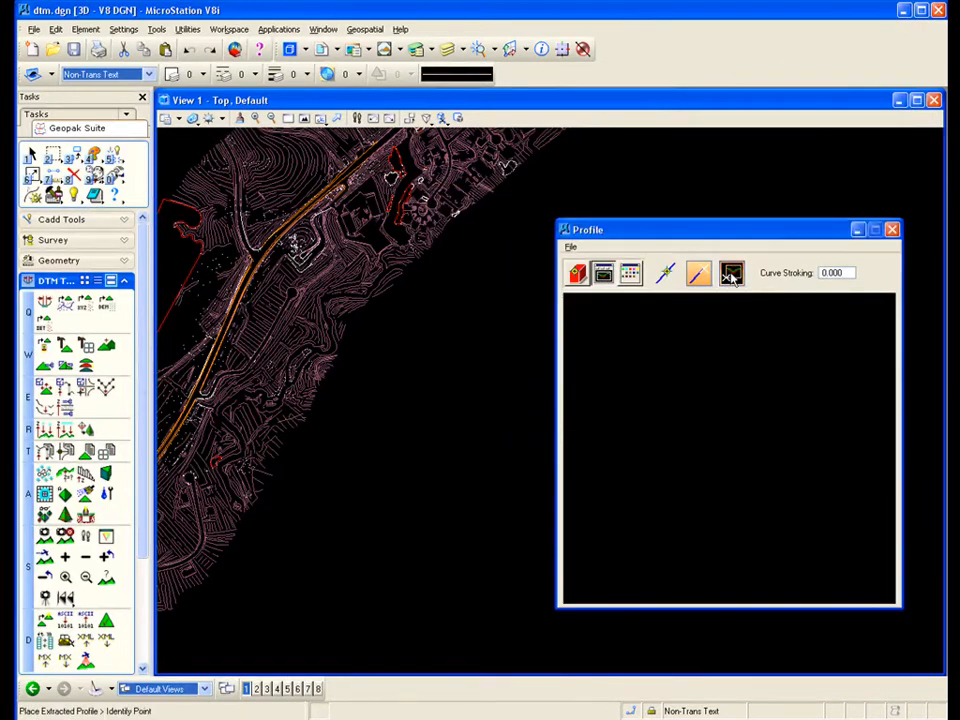
{"action": "right_click", "coordinate": [344, 415]}
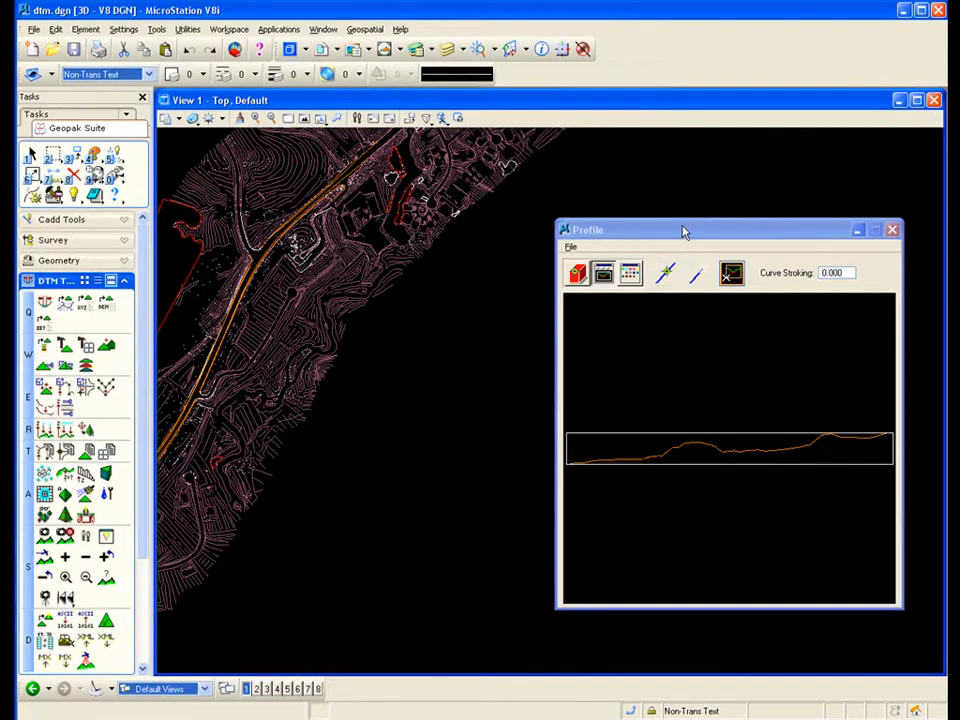
{"action": "left_click_drag", "start_coordinate": [683, 232], "coordinate": [639, 227]}
{"action": "left_click", "coordinate": [849, 228]}
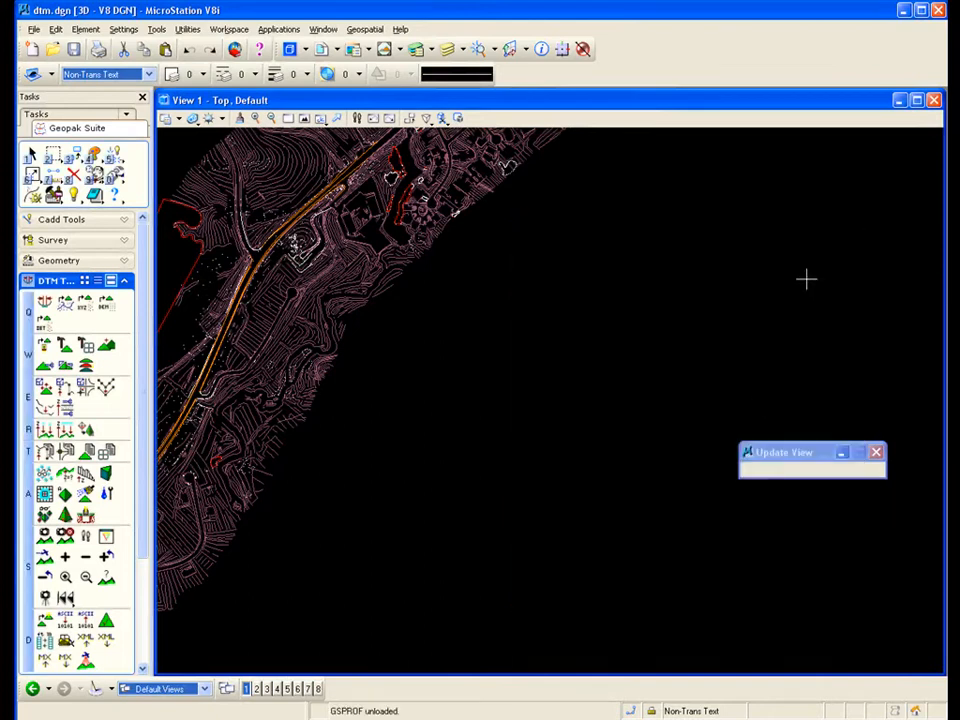
{"action": "left_click", "coordinate": [875, 452]}
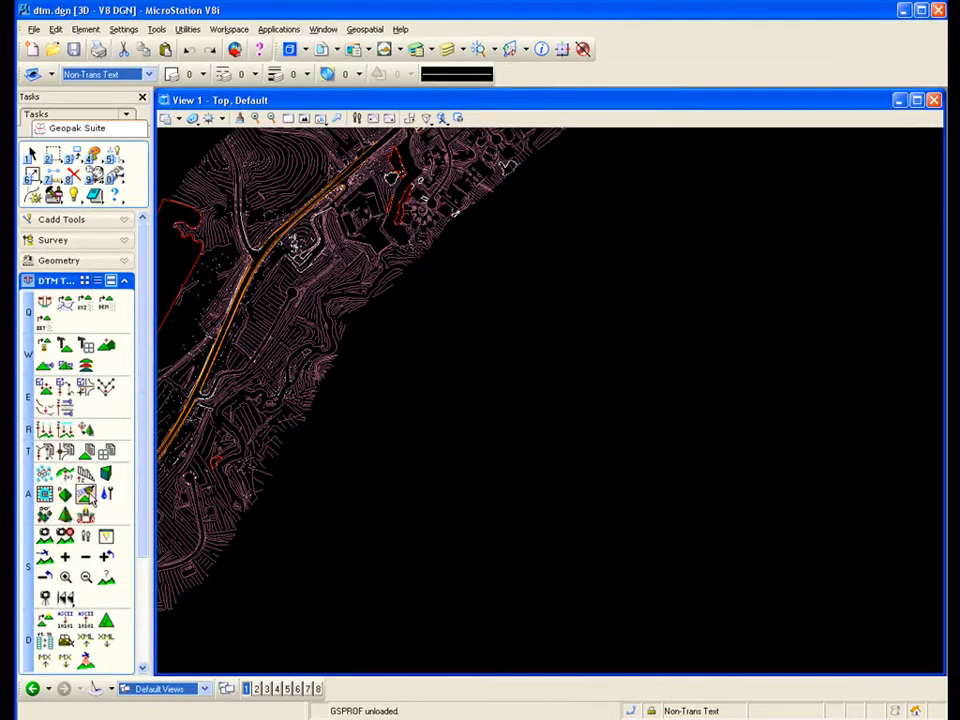
Open the drainage tools for class.tin and fit the whole model in the view
{"action": "left_click", "coordinate": [85, 497]}
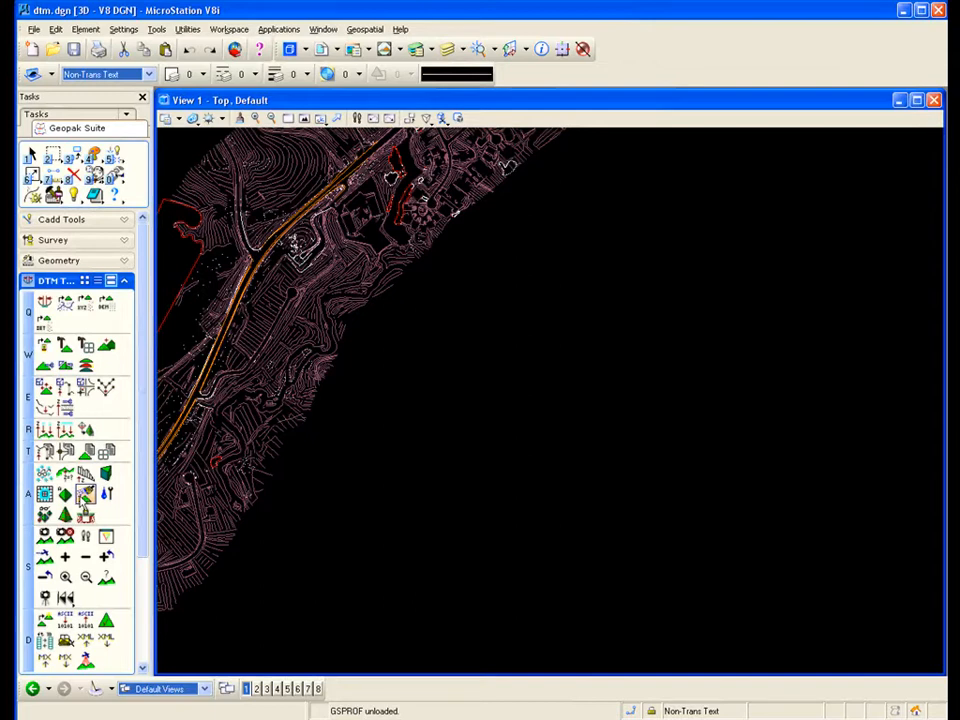
{"action": "left_click", "coordinate": [107, 495]}
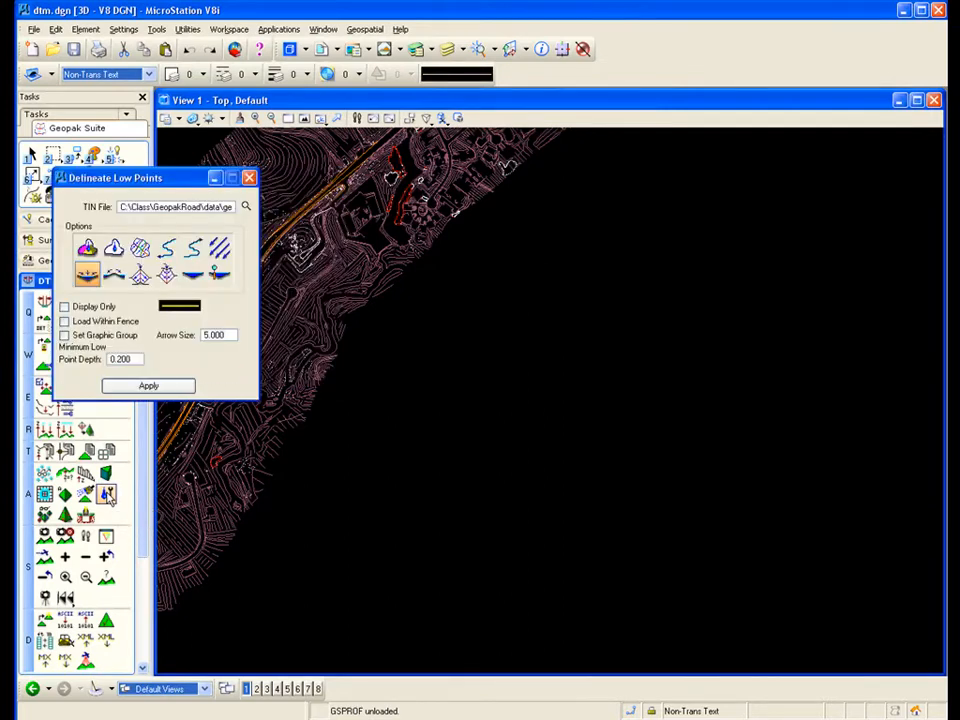
{"action": "left_click_drag", "start_coordinate": [178, 179], "coordinate": [732, 247]}
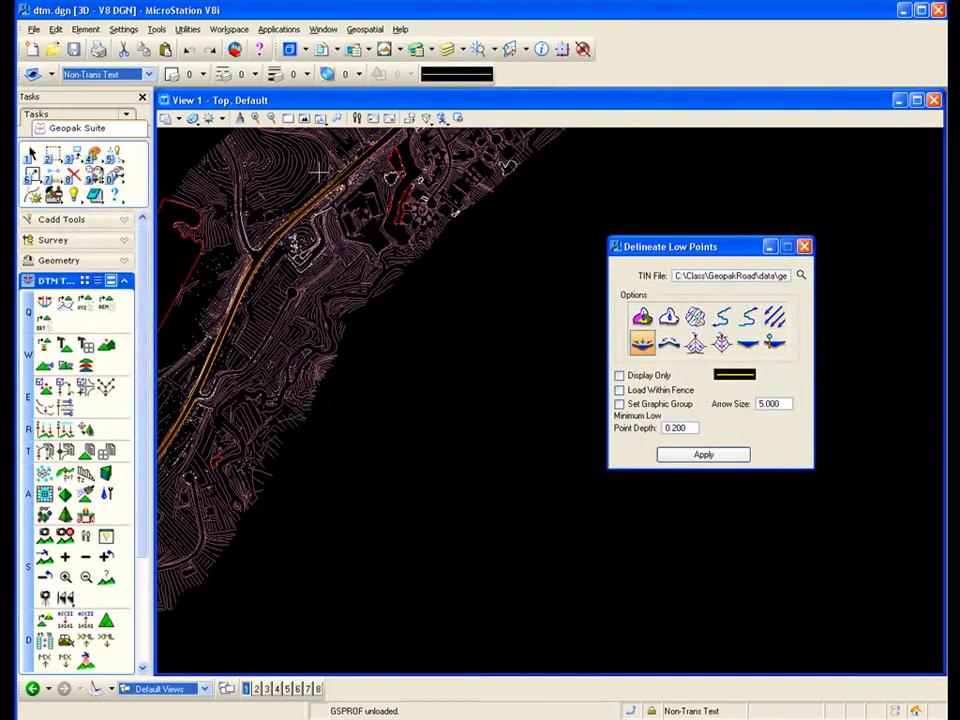
{"action": "scroll", "coordinate": [241, 135], "scroll_direction": "down", "scroll_amount": 2}
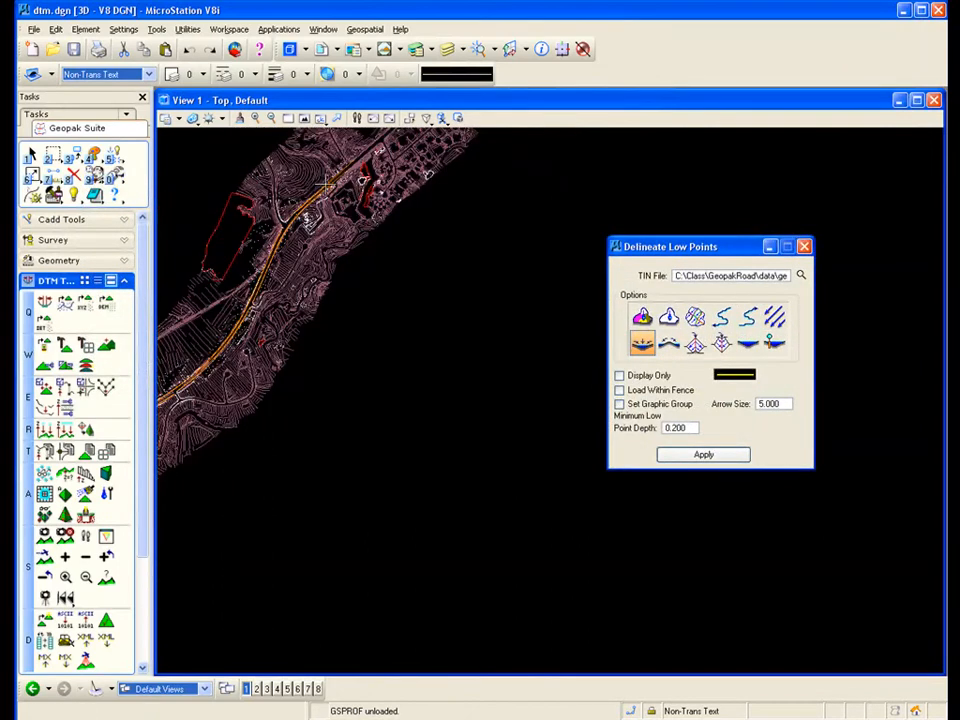
{"action": "left_click", "coordinate": [305, 118]}
{"action": "left_click_drag", "start_coordinate": [711, 243], "coordinate": [279, 167]}
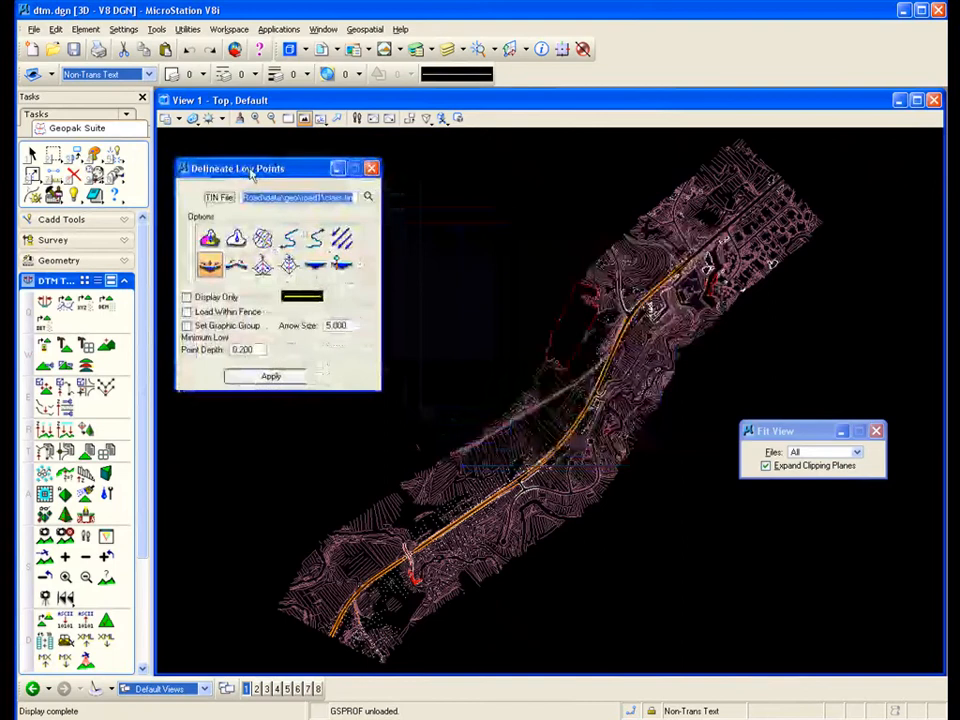
Delineate all watersheds of class.tin as display only, with zero slope and void areas included
{"action": "left_click", "coordinate": [210, 240]}
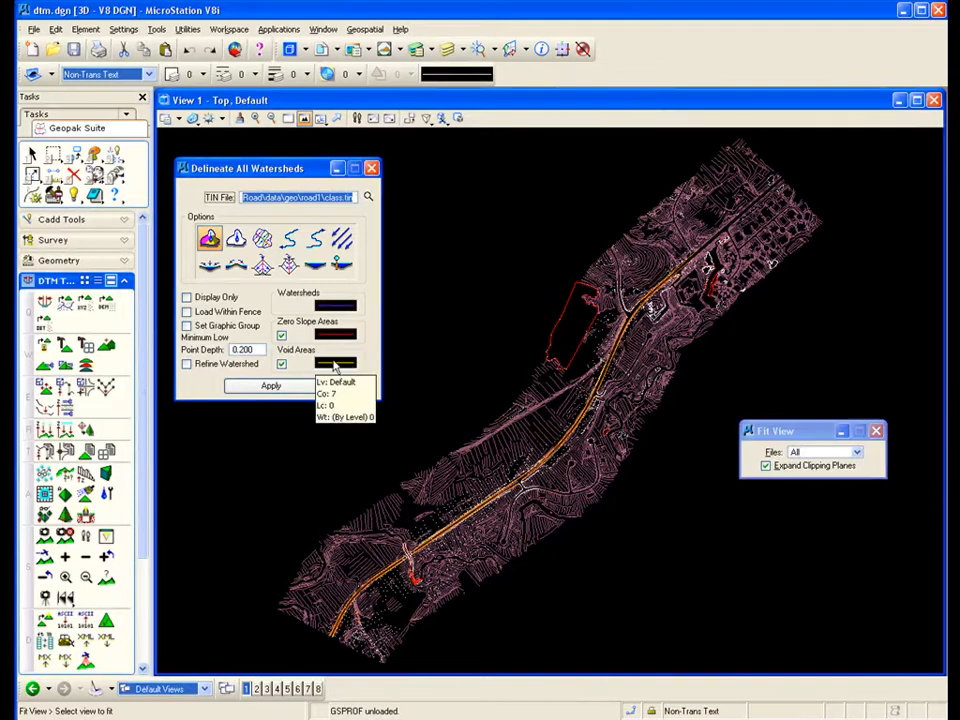
{"action": "left_click", "coordinate": [214, 297]}
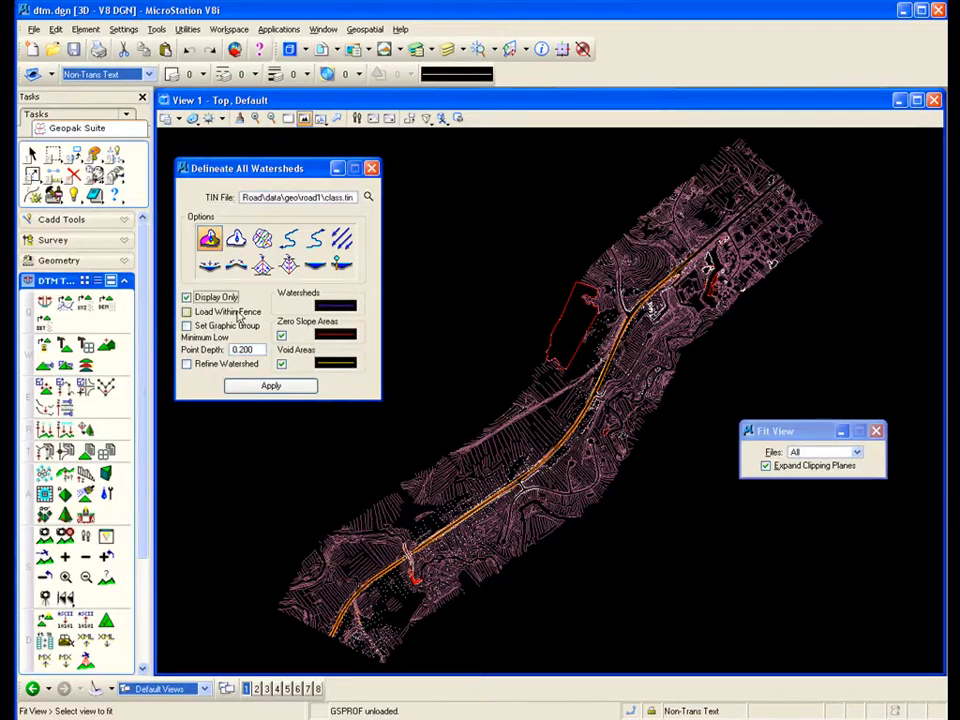
{"action": "left_click", "coordinate": [271, 386]}
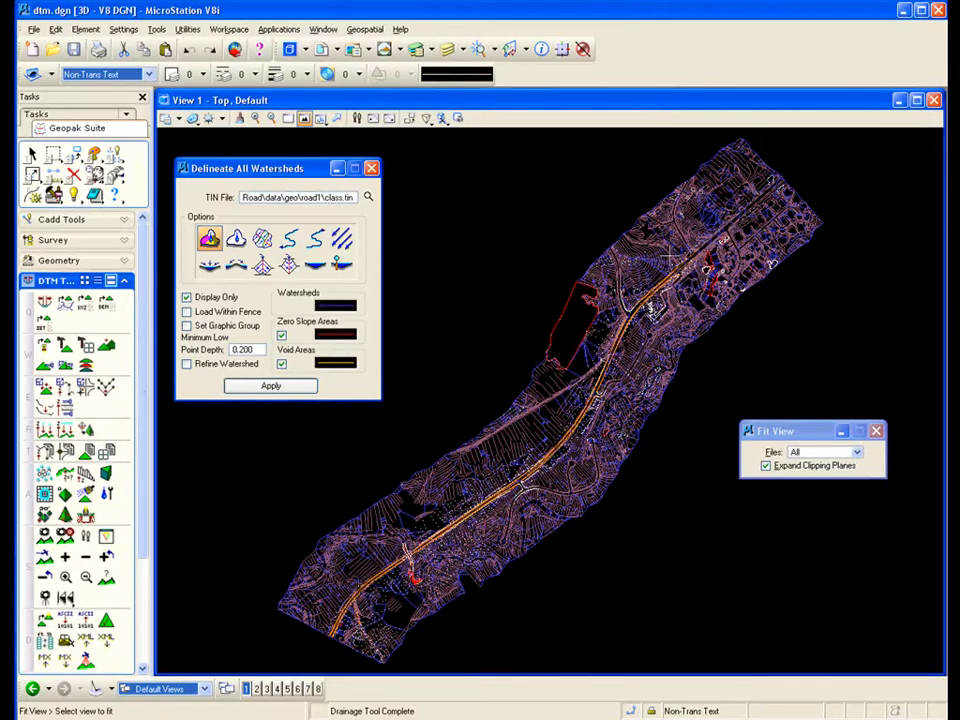
Redisplay the watersheds for a close view of the hillside northwest of the orange road
{"action": "scroll", "coordinate": [643, 257], "scroll_direction": "up", "scroll_amount": 5}
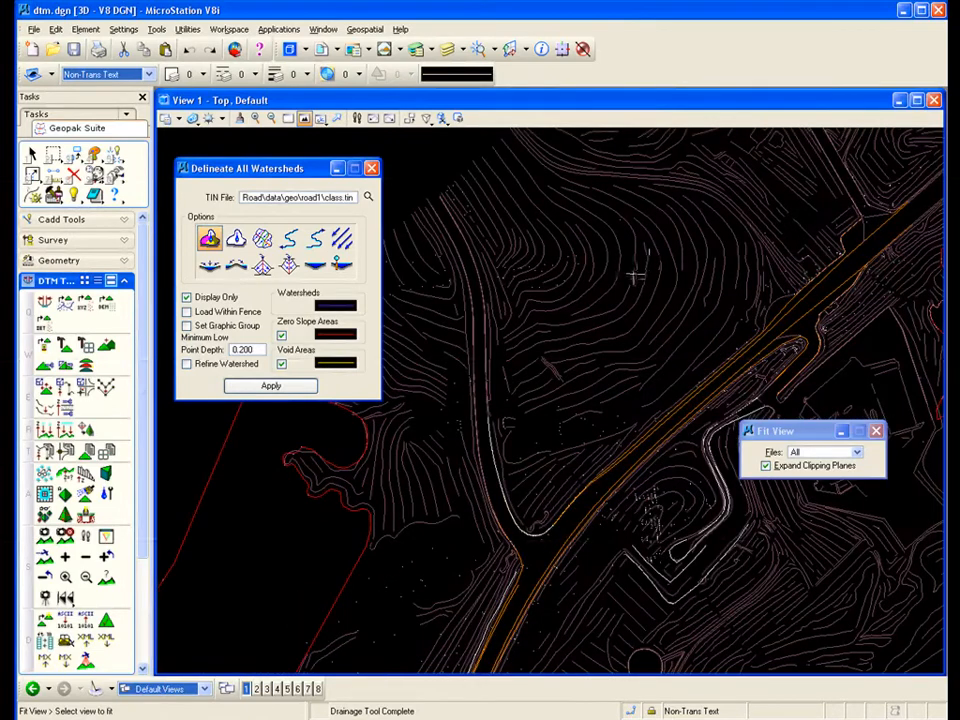
{"action": "scroll", "coordinate": [634, 272], "scroll_direction": "up", "scroll_amount": 2}
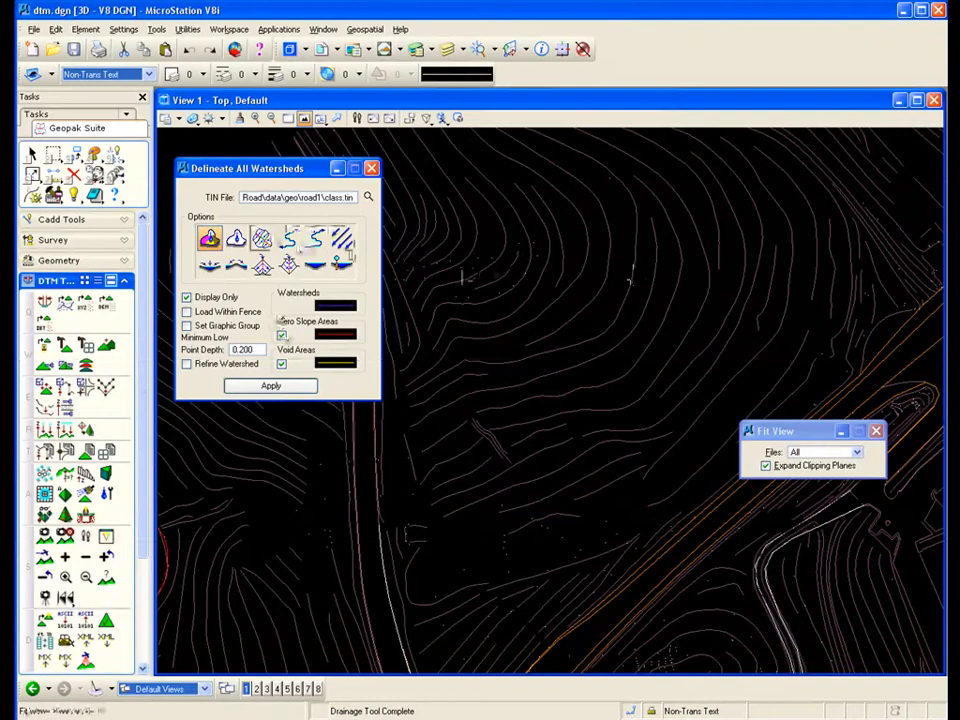
{"action": "left_click", "coordinate": [272, 388]}
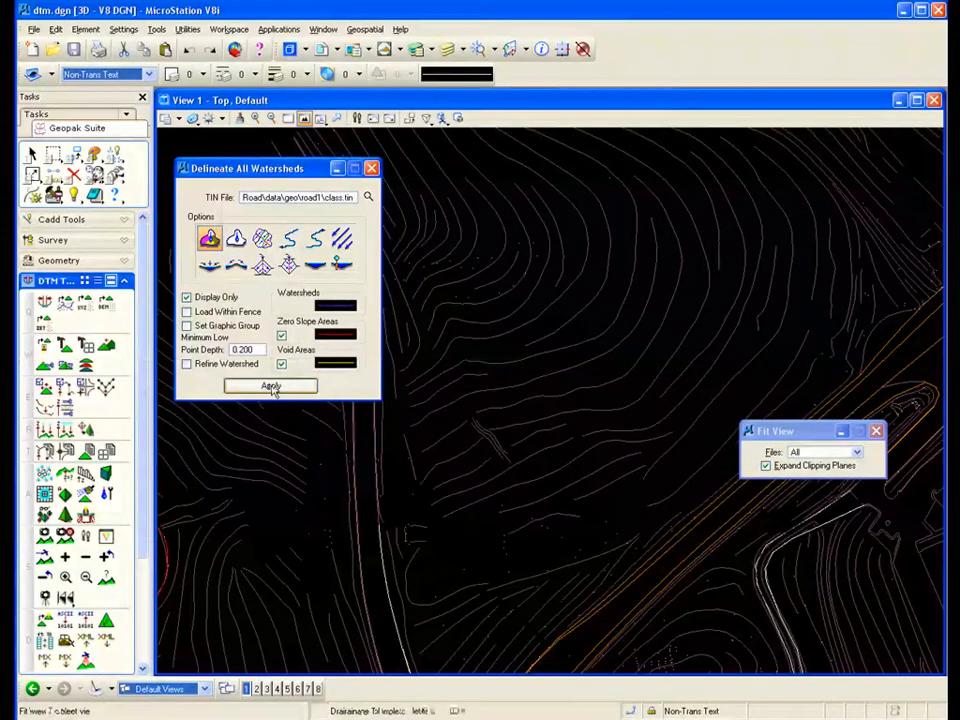
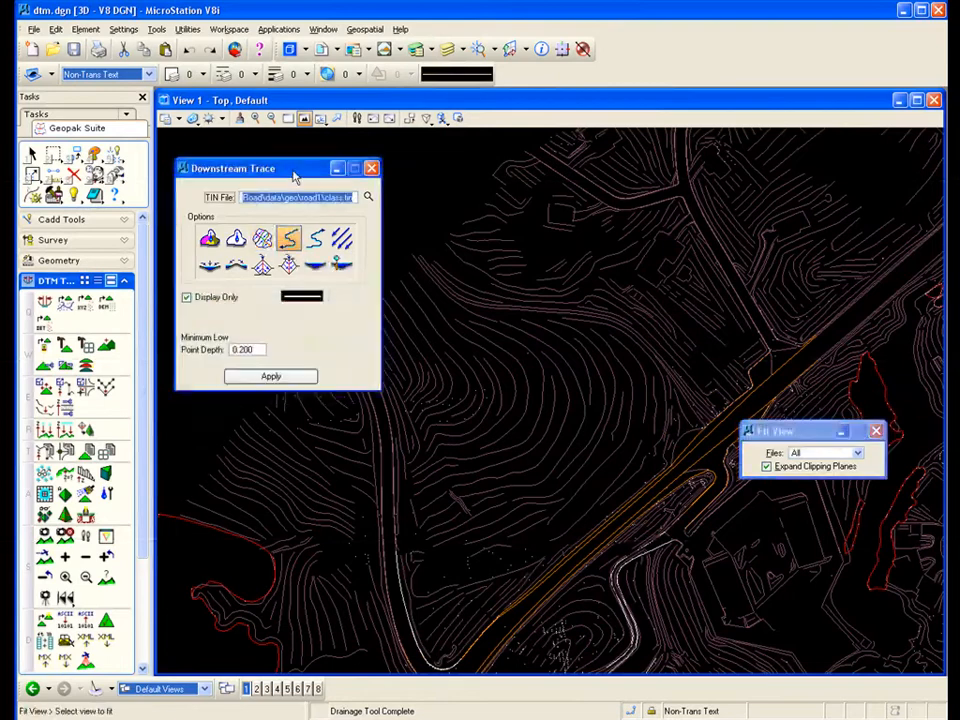
Trace downstream and upstream flow paths on the hillside northwest of the orange road as display only, and end the trace
{"action": "left_click_drag", "start_coordinate": [296, 175], "coordinate": [285, 158]}
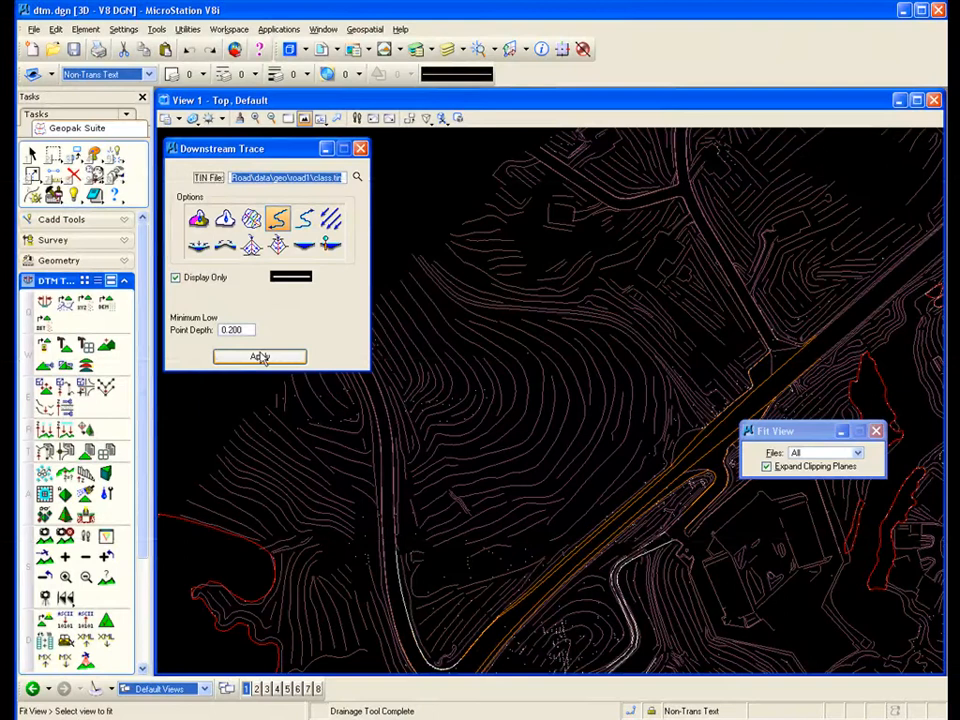
{"action": "left_click", "coordinate": [260, 357]}
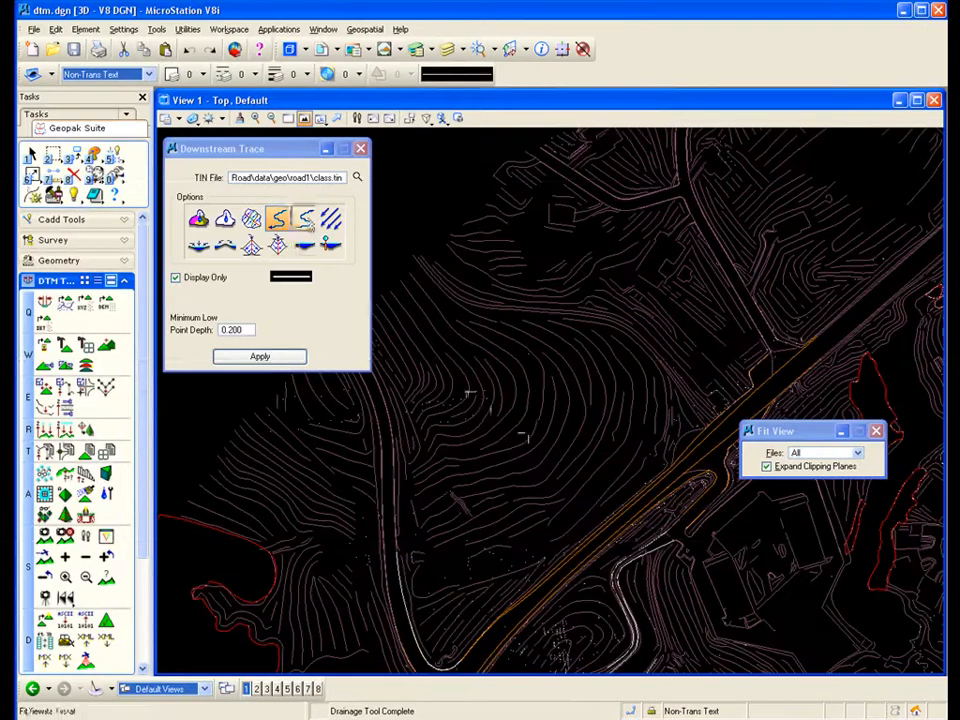
{"action": "left_click", "coordinate": [306, 220]}
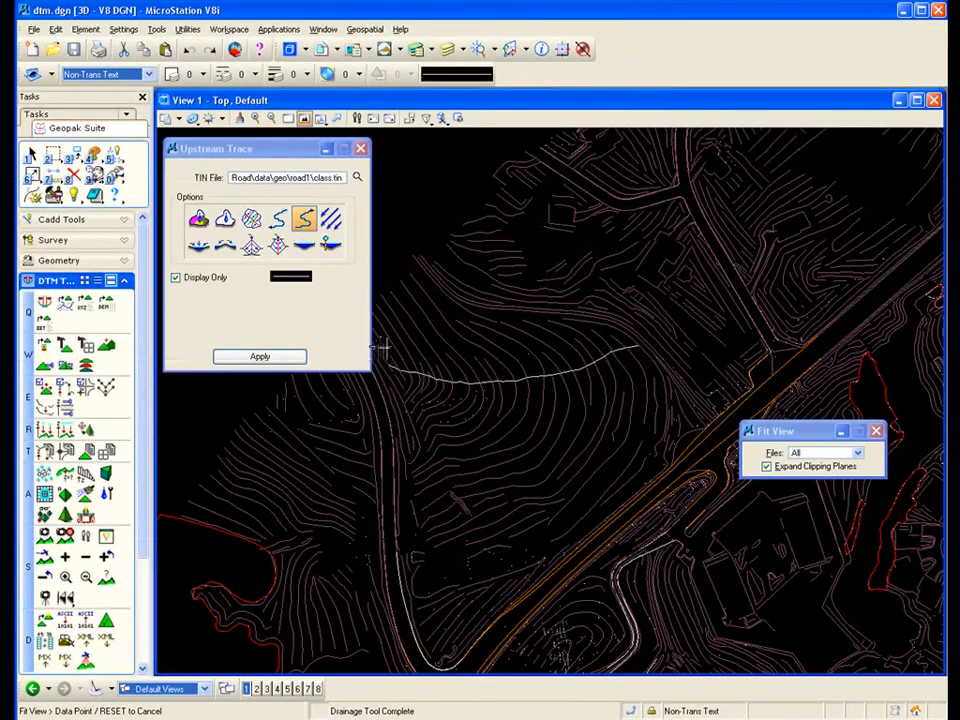
{"action": "right_click", "coordinate": [548, 420]}
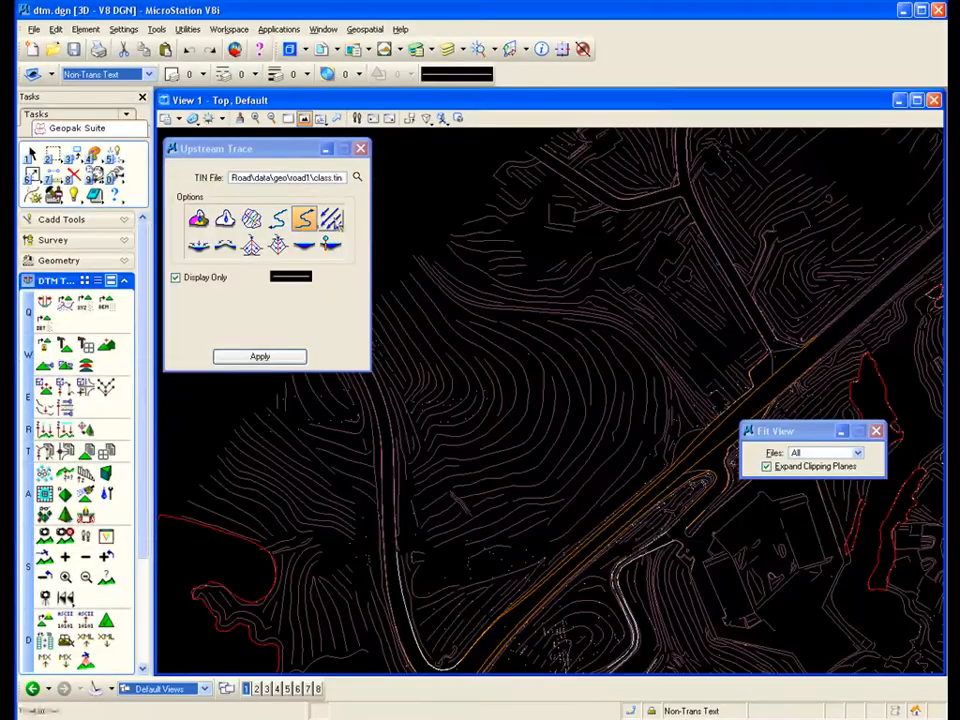
Display flow arrows of size 5 for class.tin as display only and inspect the flow directions on the hillside
{"action": "left_click", "coordinate": [332, 219]}
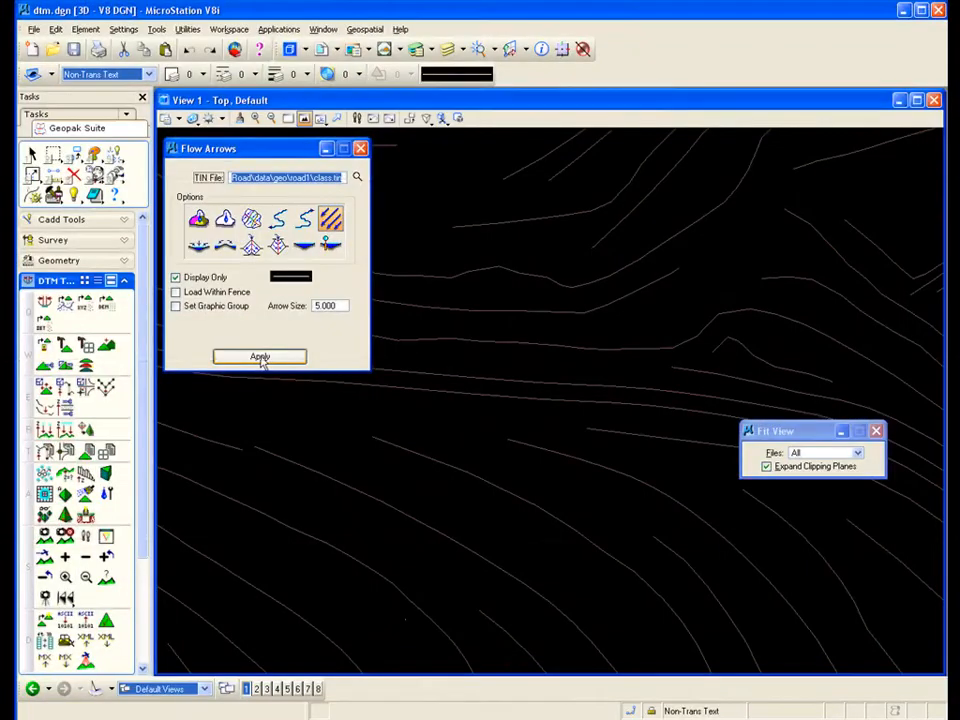
{"action": "left_click", "coordinate": [259, 357]}
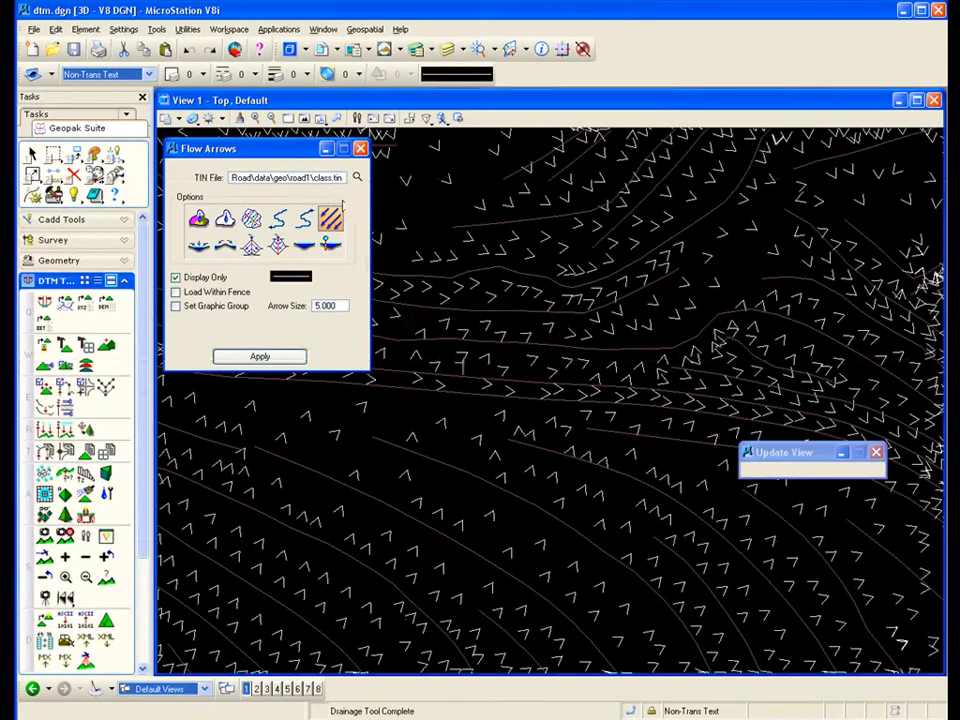
{"action": "scroll", "coordinate": [462, 362], "scroll_direction": "up", "scroll_amount": 1}
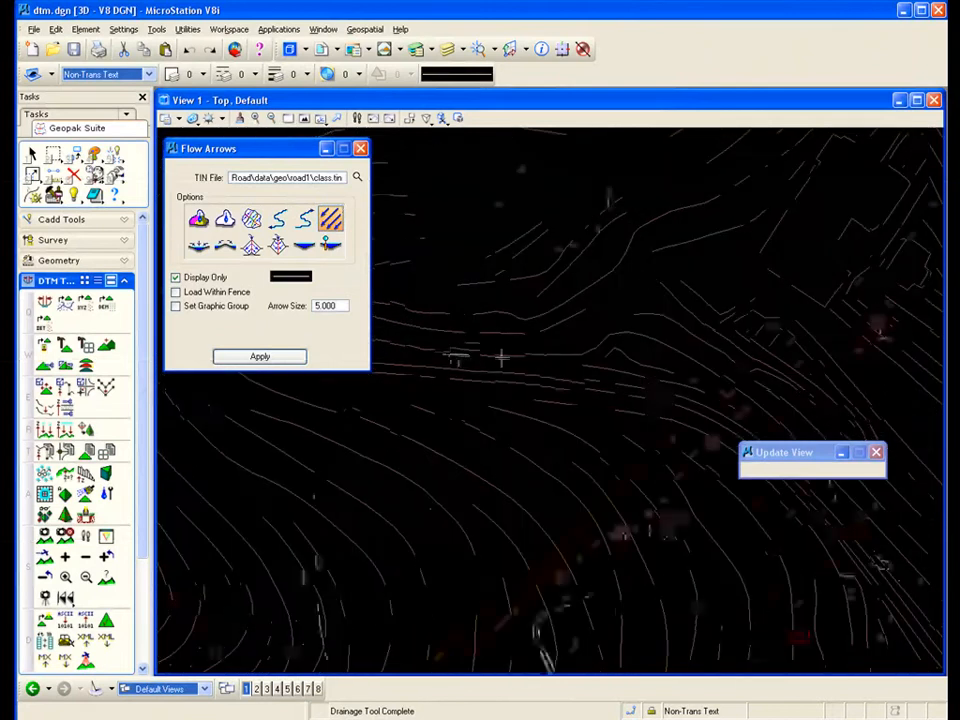
Delineate the low points of class.tin as display only, with a minimum depth of 0.2 and arrow size 5
{"action": "left_click", "coordinate": [203, 252]}
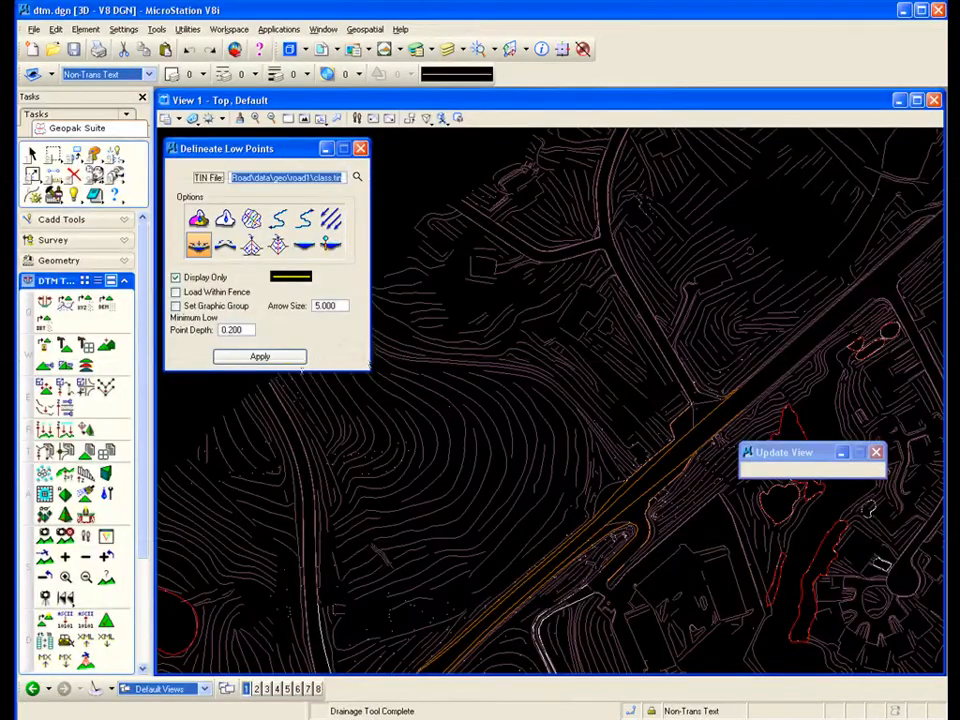
{"action": "left_click", "coordinate": [260, 358]}
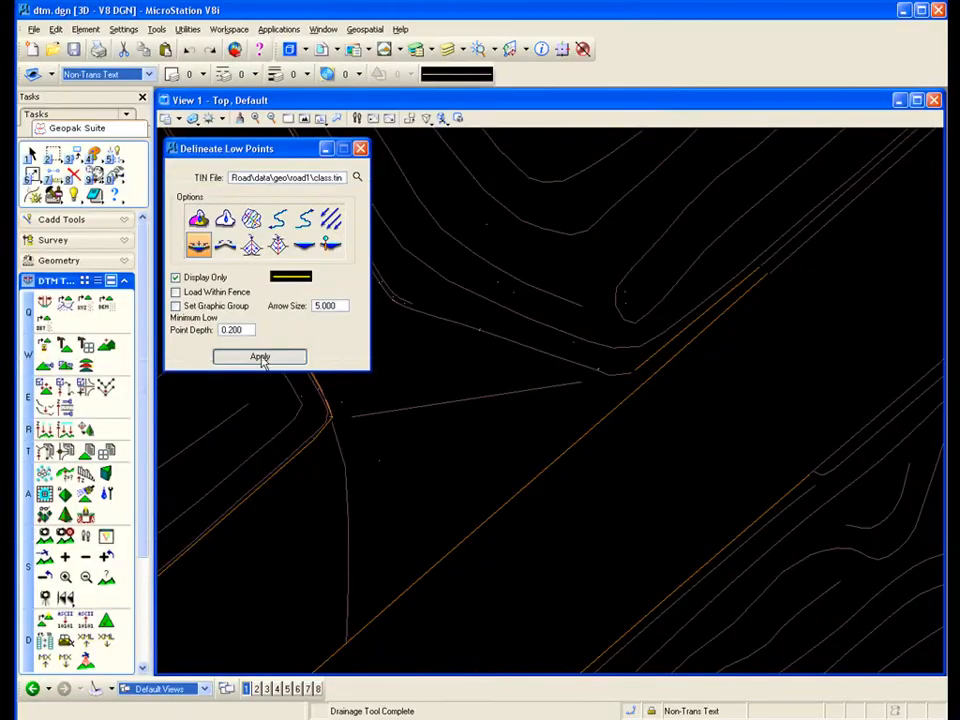
{"action": "left_click", "coordinate": [260, 357]}
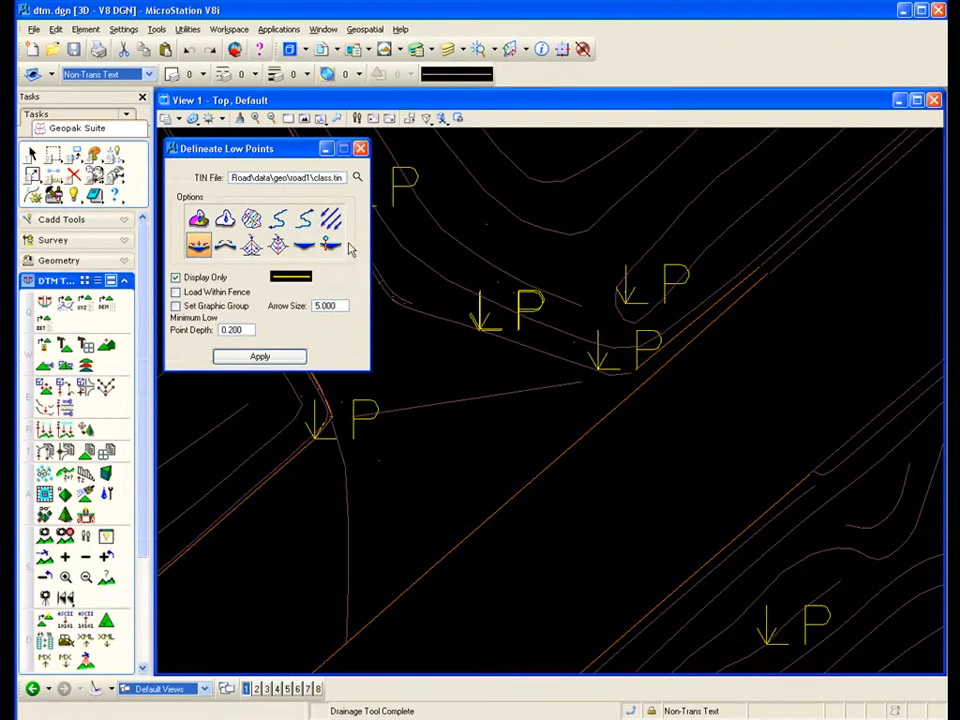
Run a display-only Pond Analysis in cubic feet on the low area between the white road bend and the orange road
{"action": "scroll", "coordinate": [448, 253], "scroll_direction": "down", "scroll_amount": 2}
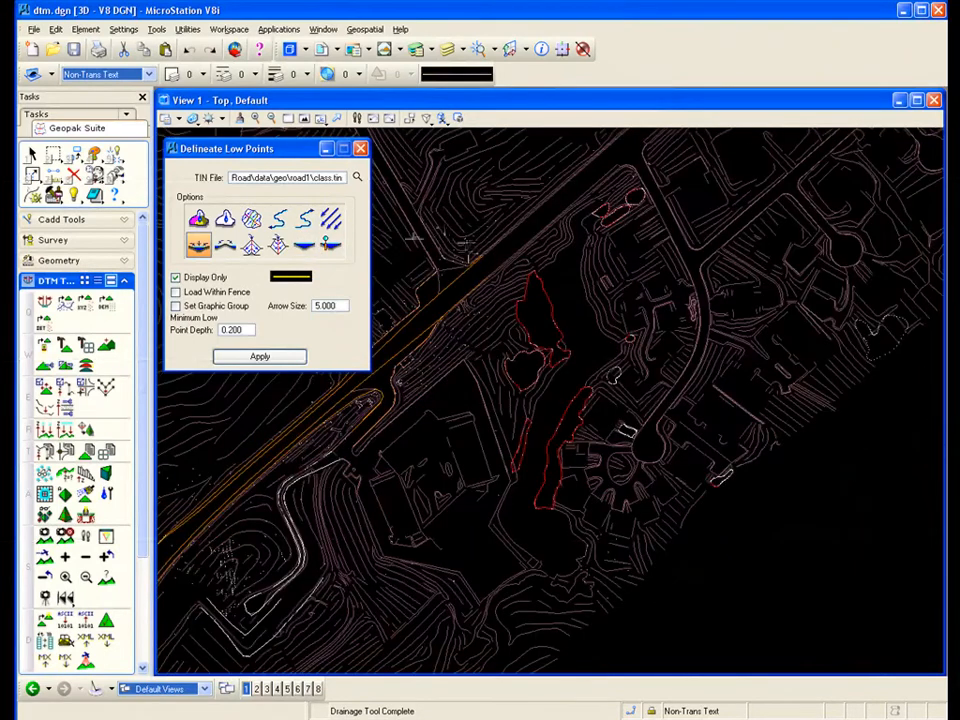
{"action": "left_click", "coordinate": [334, 247]}
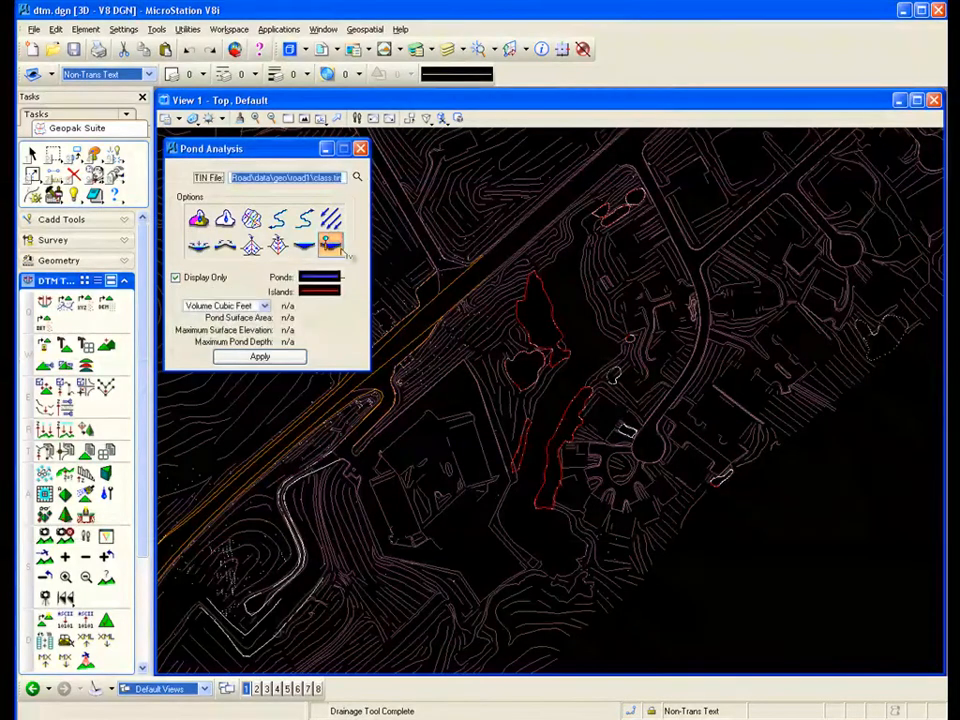
{"action": "mouse_move", "coordinate": [319, 278]}
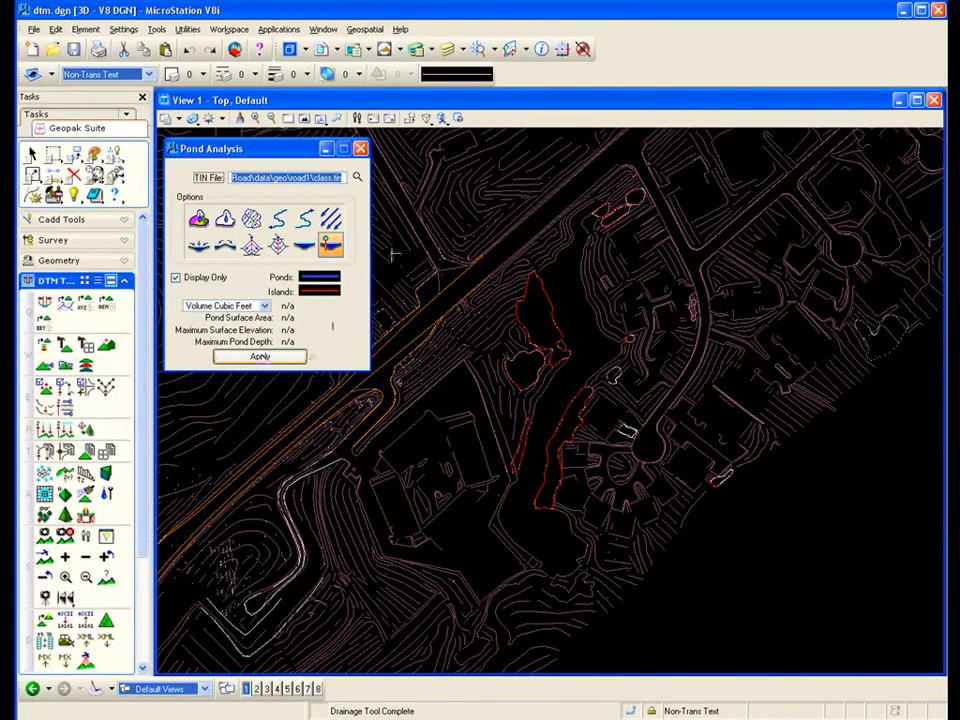
{"action": "left_click", "coordinate": [375, 182]}
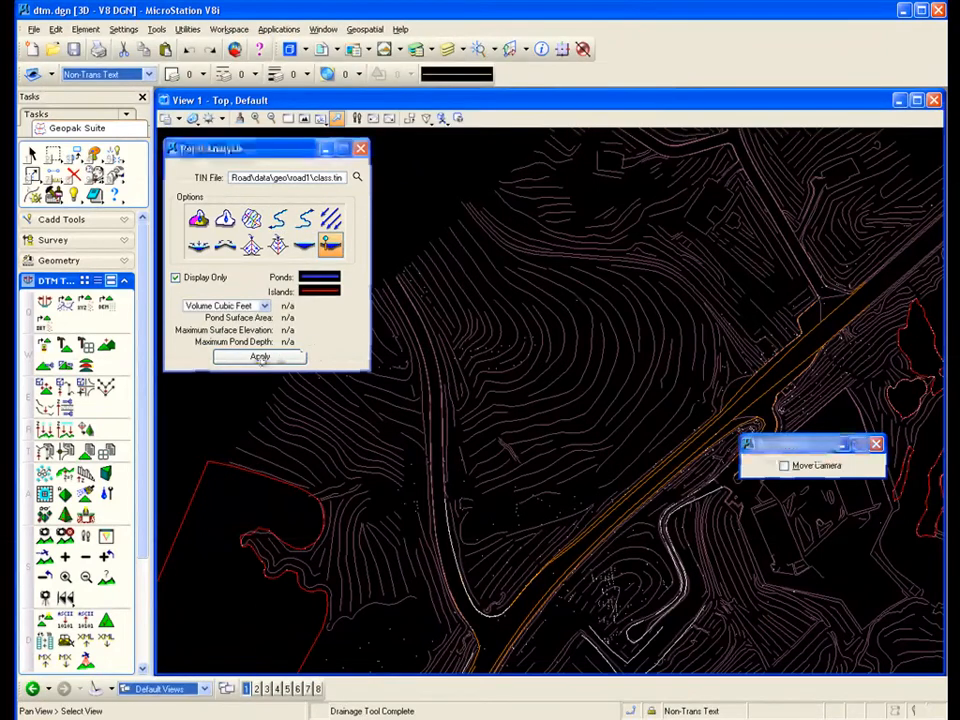
{"action": "left_click", "coordinate": [510, 323]}
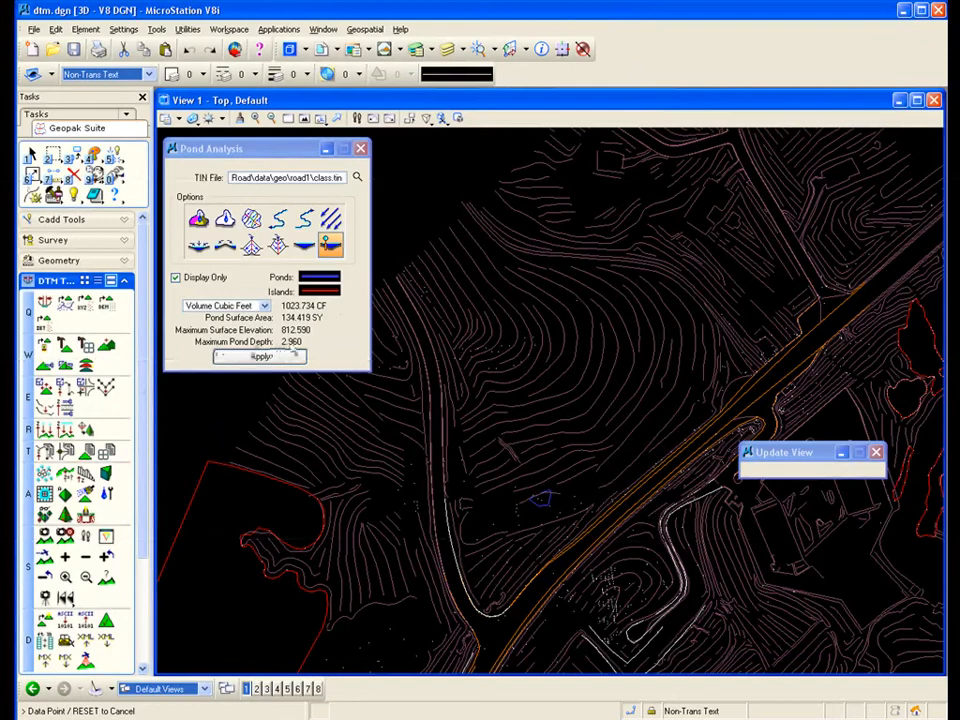
{"action": "left_click", "coordinate": [260, 356]}
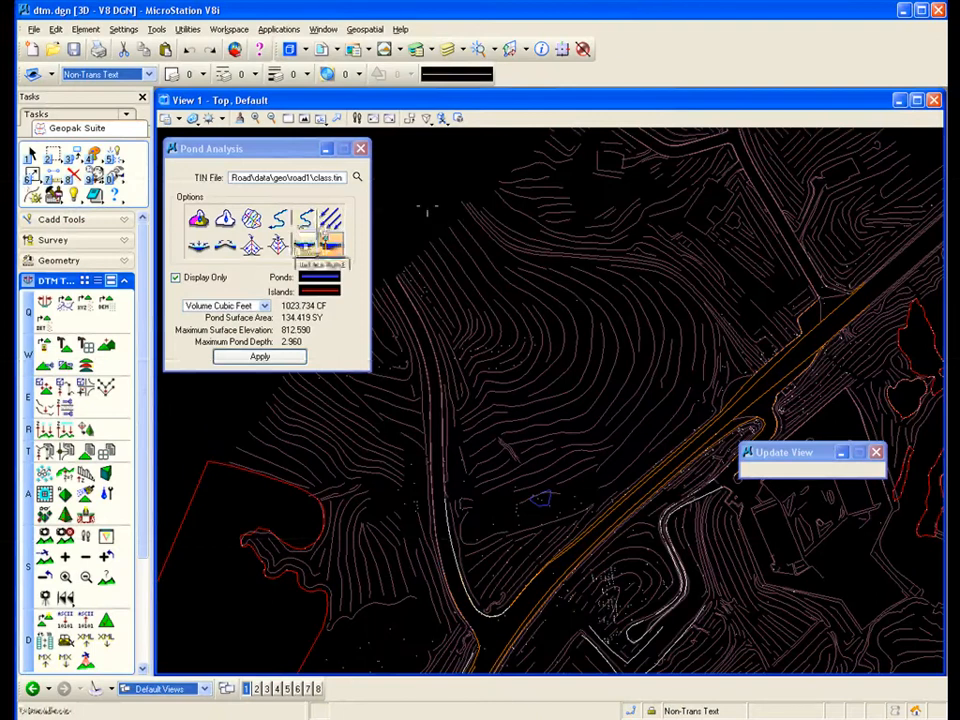
Repeat the display-only Pond Analysis in cubic feet at a picked point on the low area beside the white road bend, and close the analysis
{"action": "left_click", "coordinate": [331, 245]}
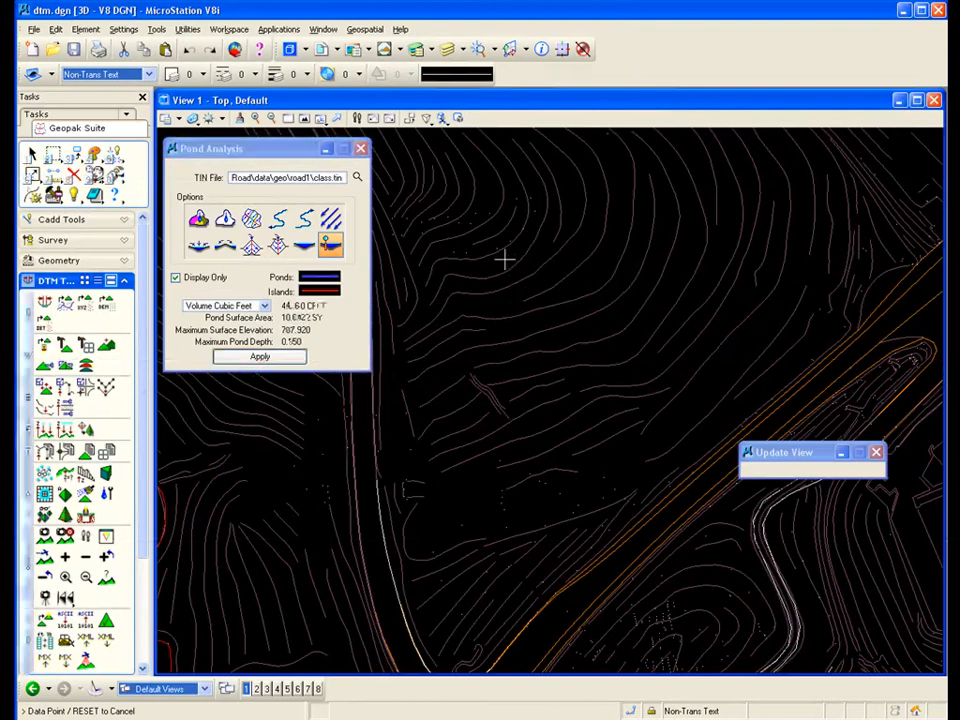
{"action": "left_click", "coordinate": [520, 463]}
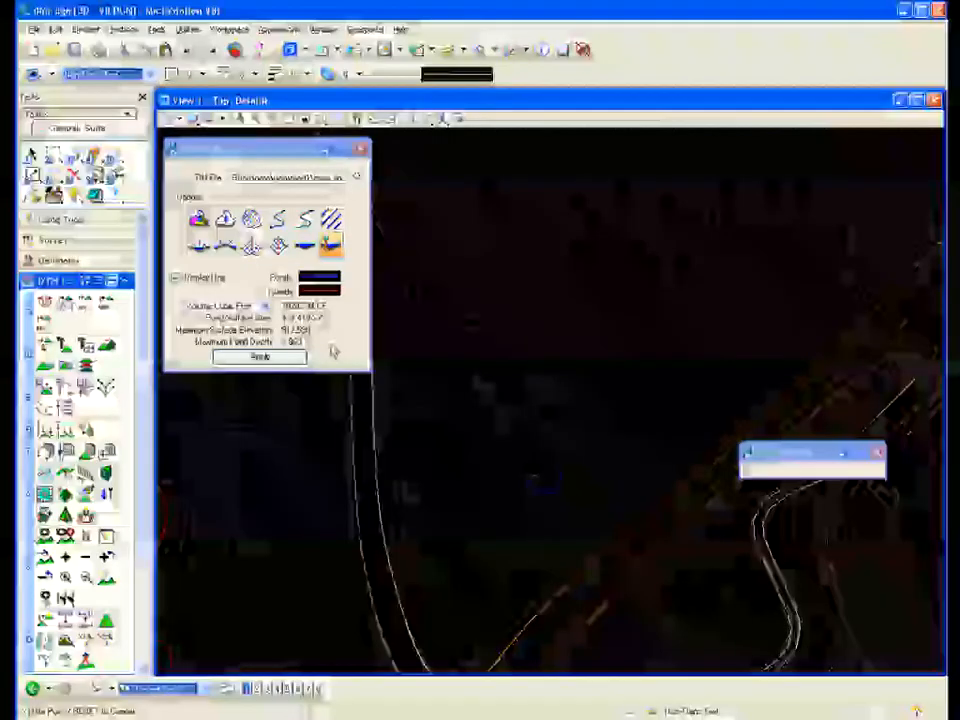
{"action": "scroll", "coordinate": [596, 356], "scroll_direction": "down", "scroll_amount": 3}
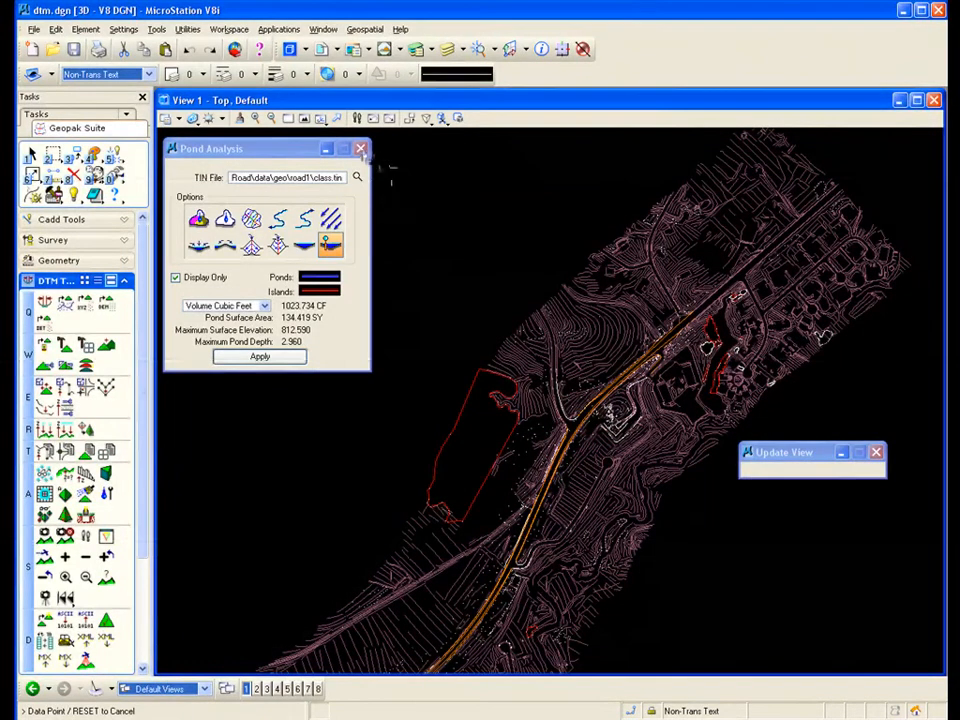
{"action": "left_click", "coordinate": [360, 149]}
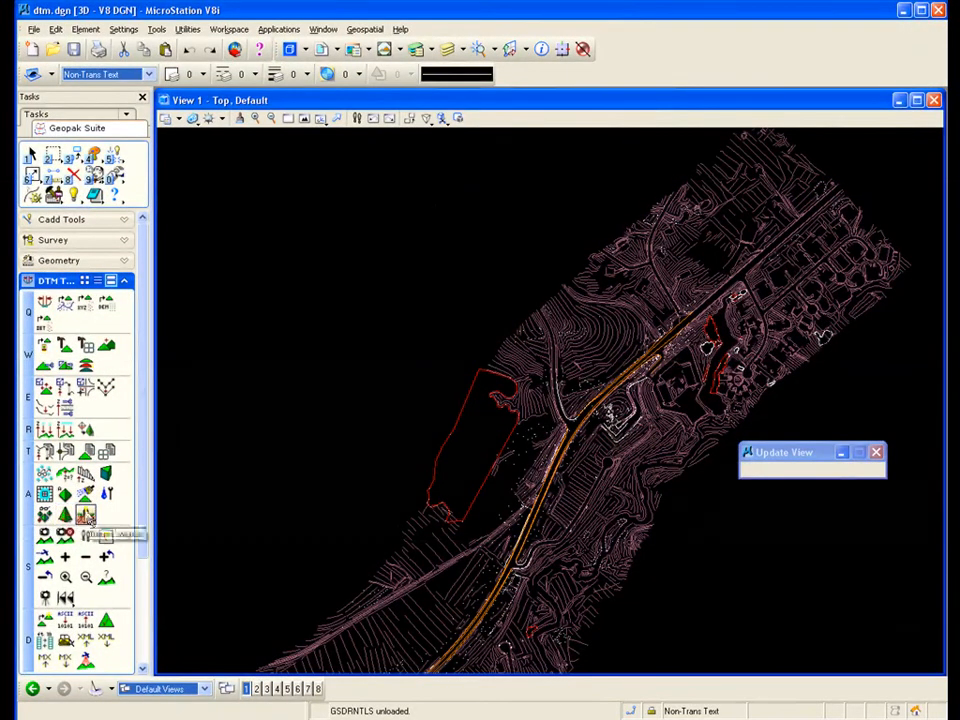
Run Check TIN on class.tin to validate its triangulation, and close the check
{"action": "left_click", "coordinate": [89, 517]}
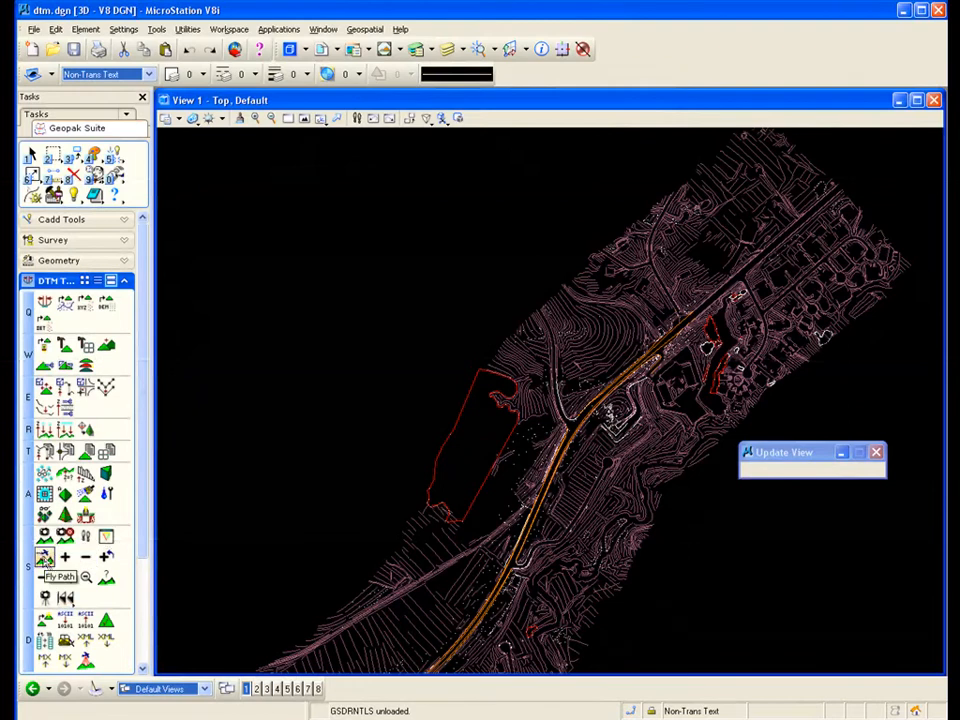
{"action": "left_click_drag", "start_coordinate": [143, 548], "coordinate": [138, 615]}
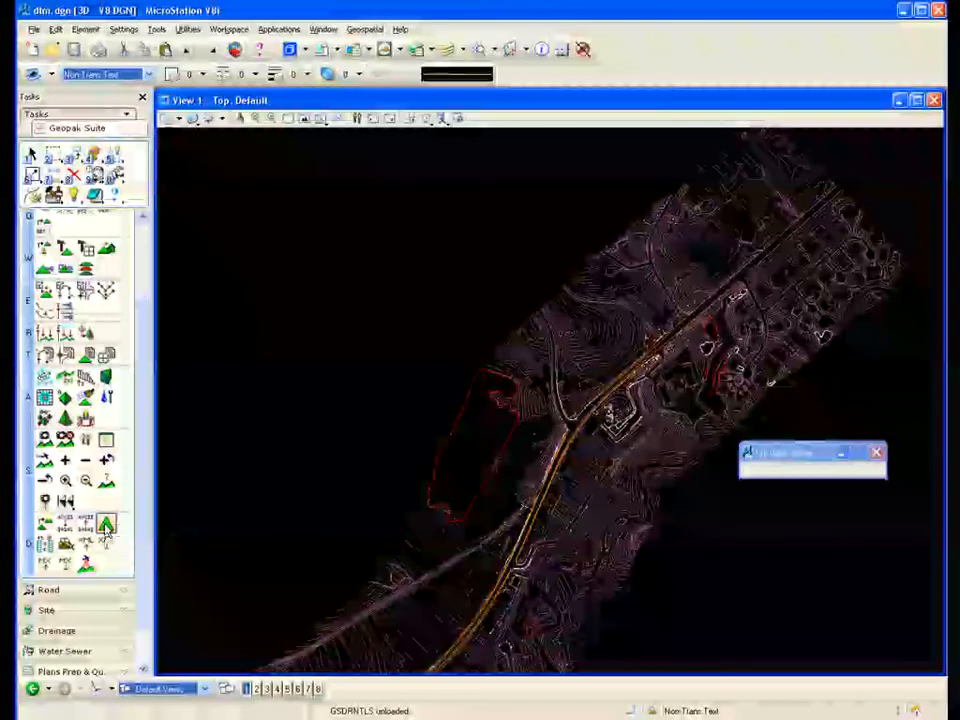
{"action": "left_click", "coordinate": [106, 525]}
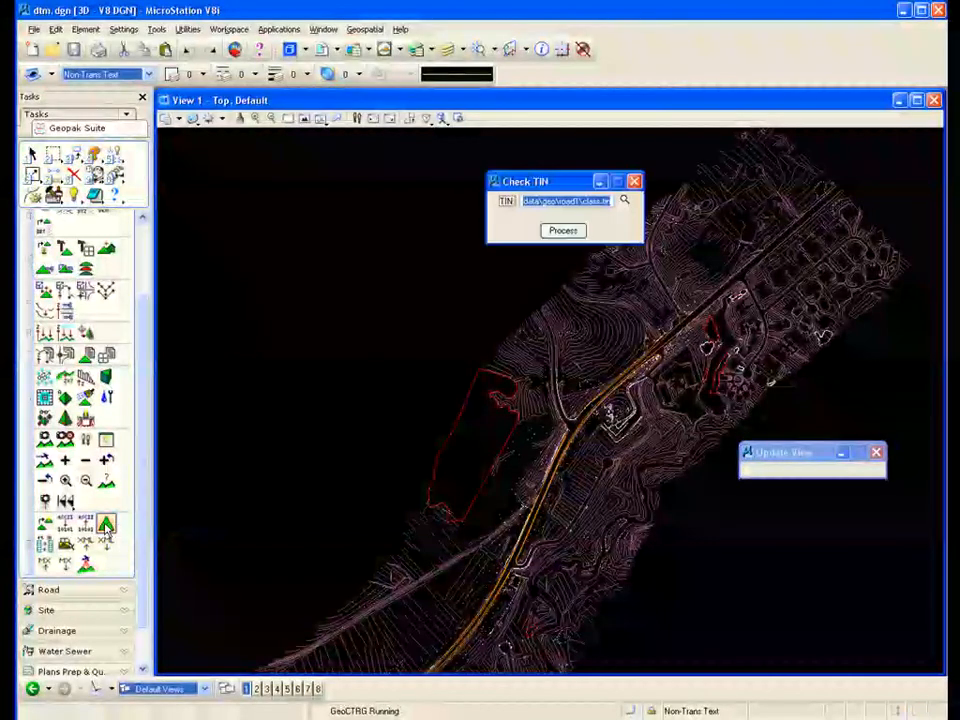
{"action": "left_click_drag", "start_coordinate": [573, 181], "coordinate": [371, 181]}
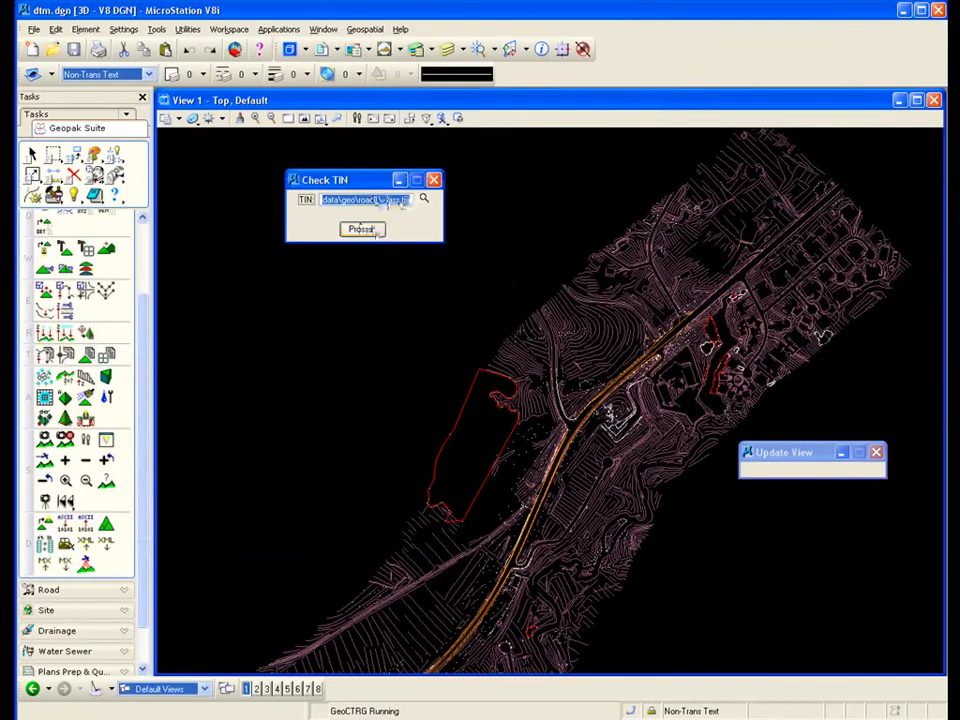
{"action": "left_click", "coordinate": [362, 230]}
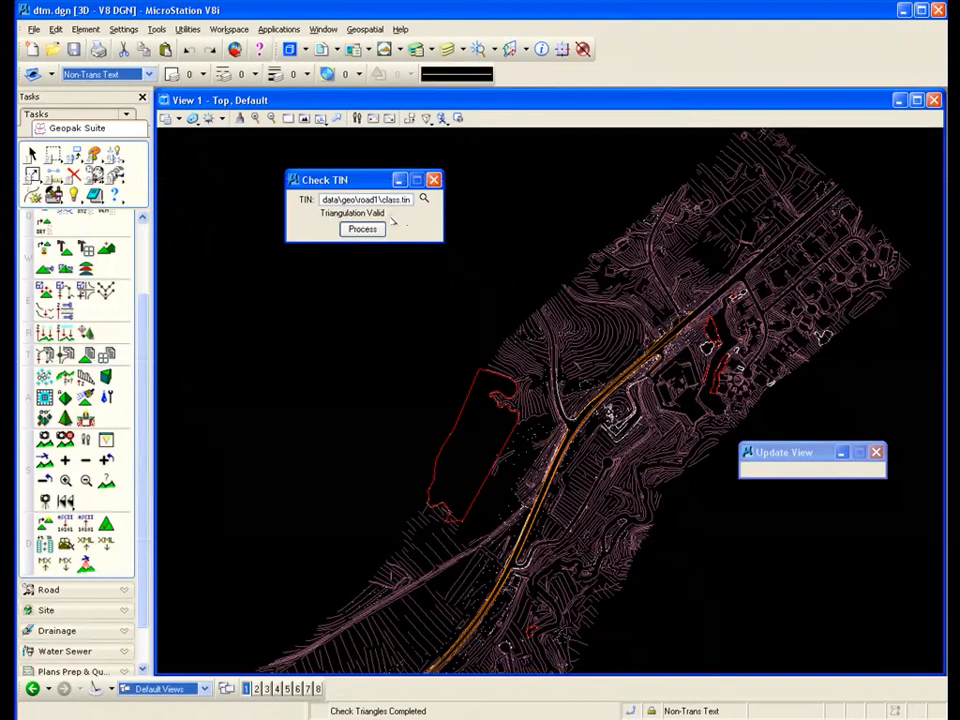
{"action": "left_click", "coordinate": [434, 180]}
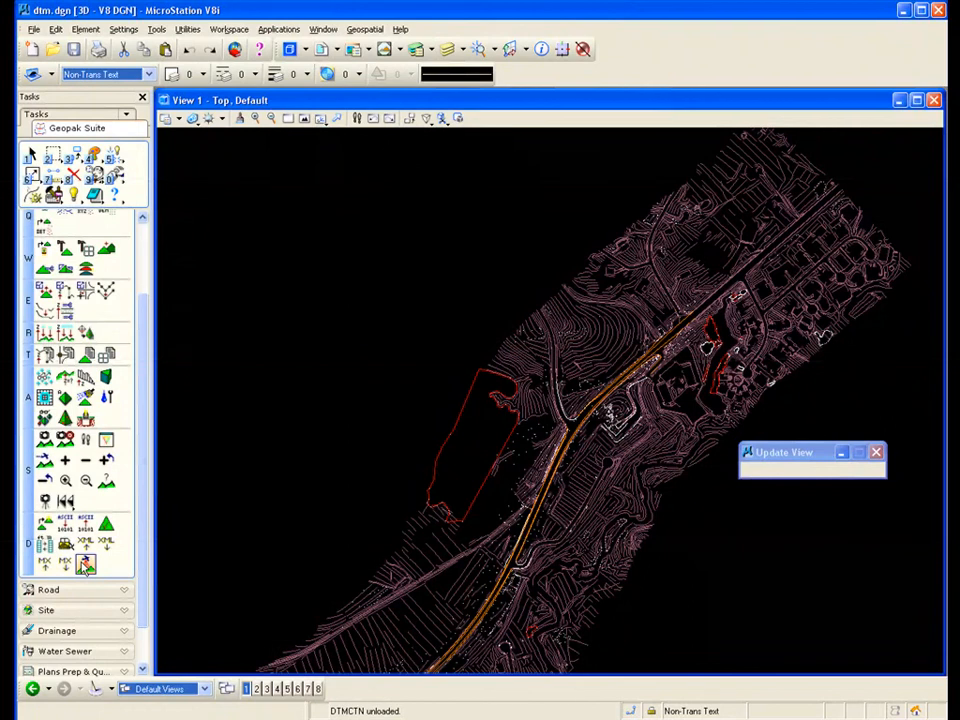
{"action": "left_click", "coordinate": [86, 566]}
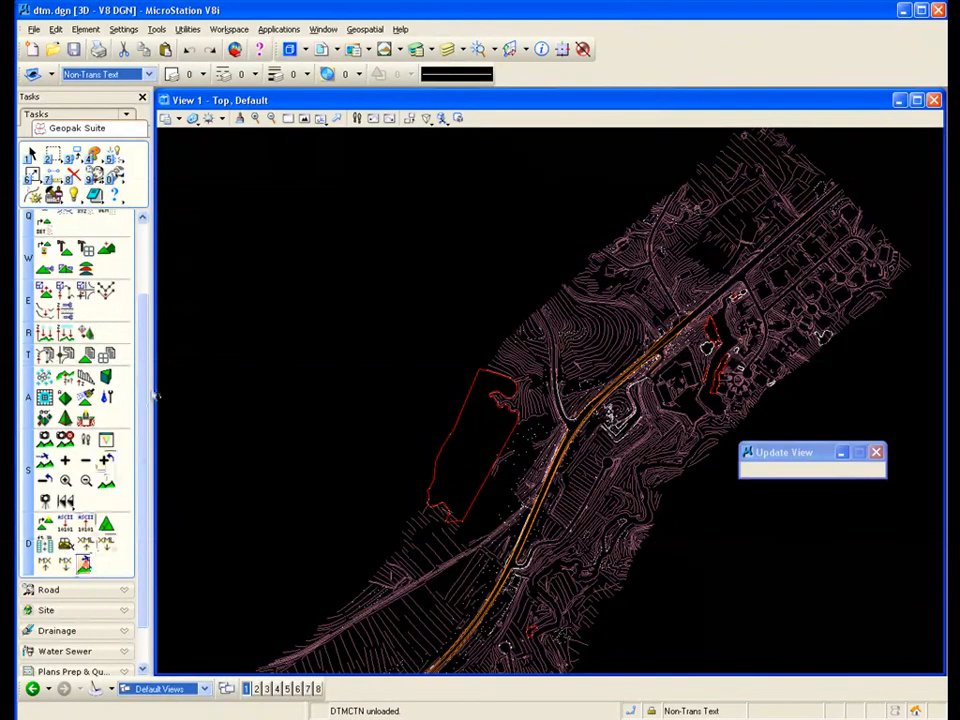
{"action": "left_click_drag", "start_coordinate": [145, 394], "coordinate": [145, 320]}
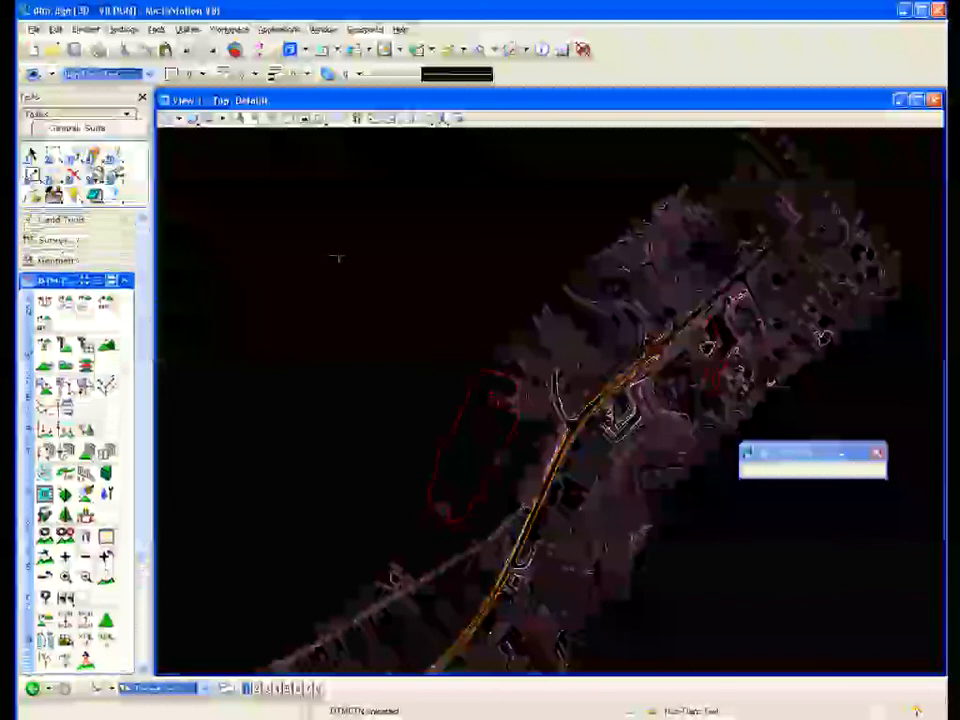